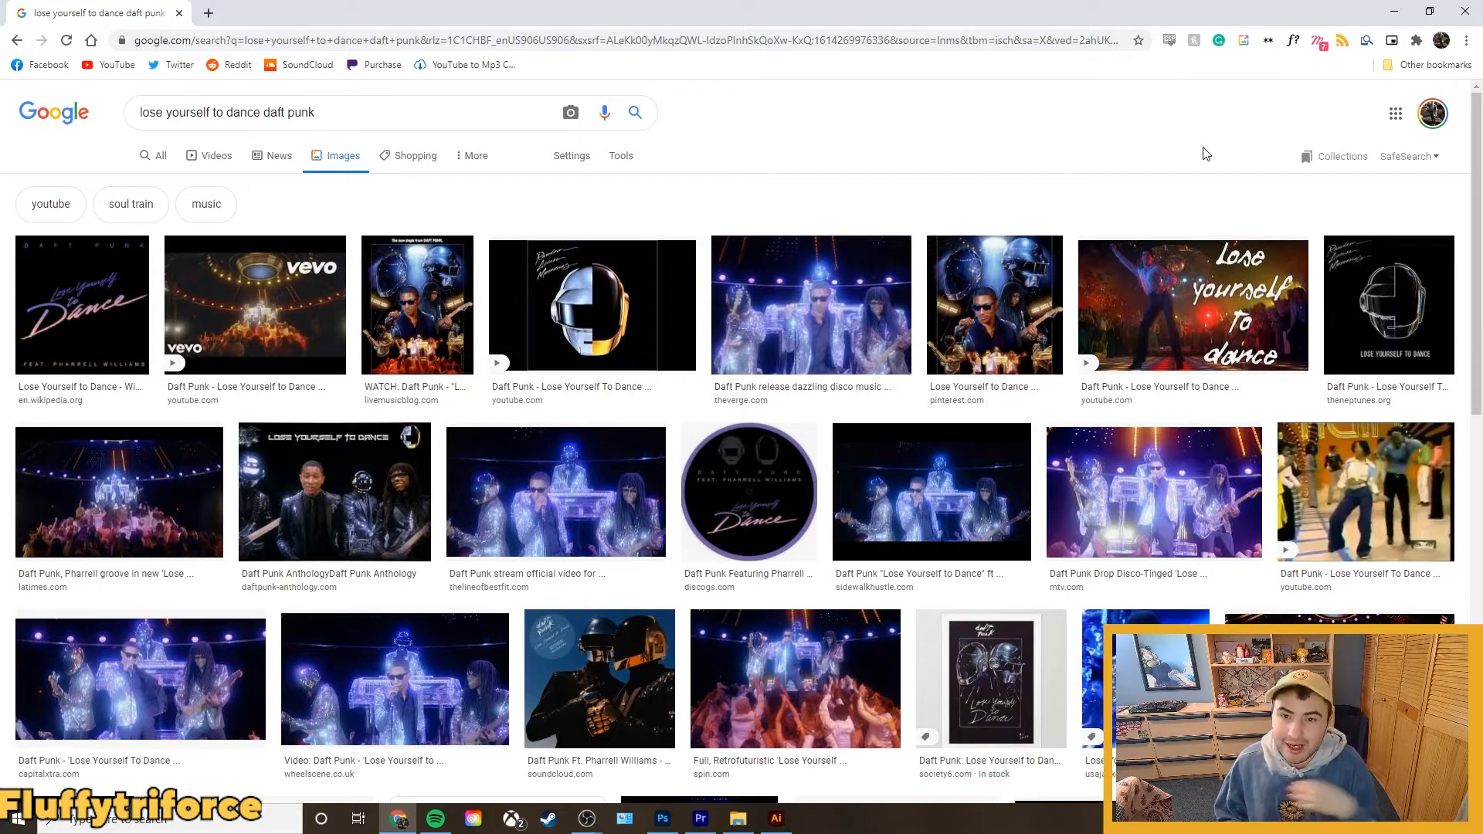
# Preview The Verge's music video photo and Wikipedia's "Lose Yourself to Dance" cover art in the image results.
pyautogui.click(852, 276)
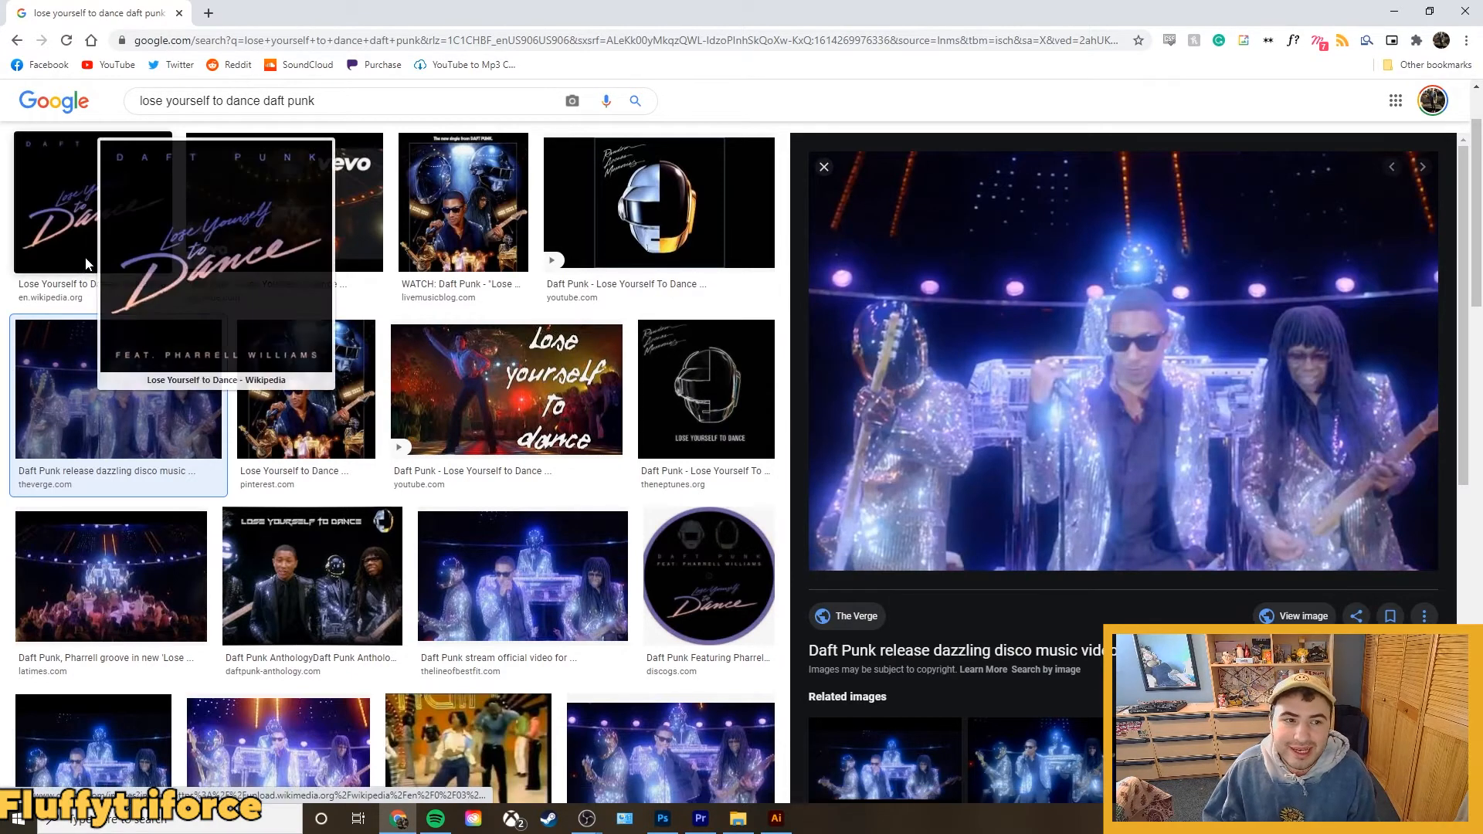
pyautogui.click(86, 277)
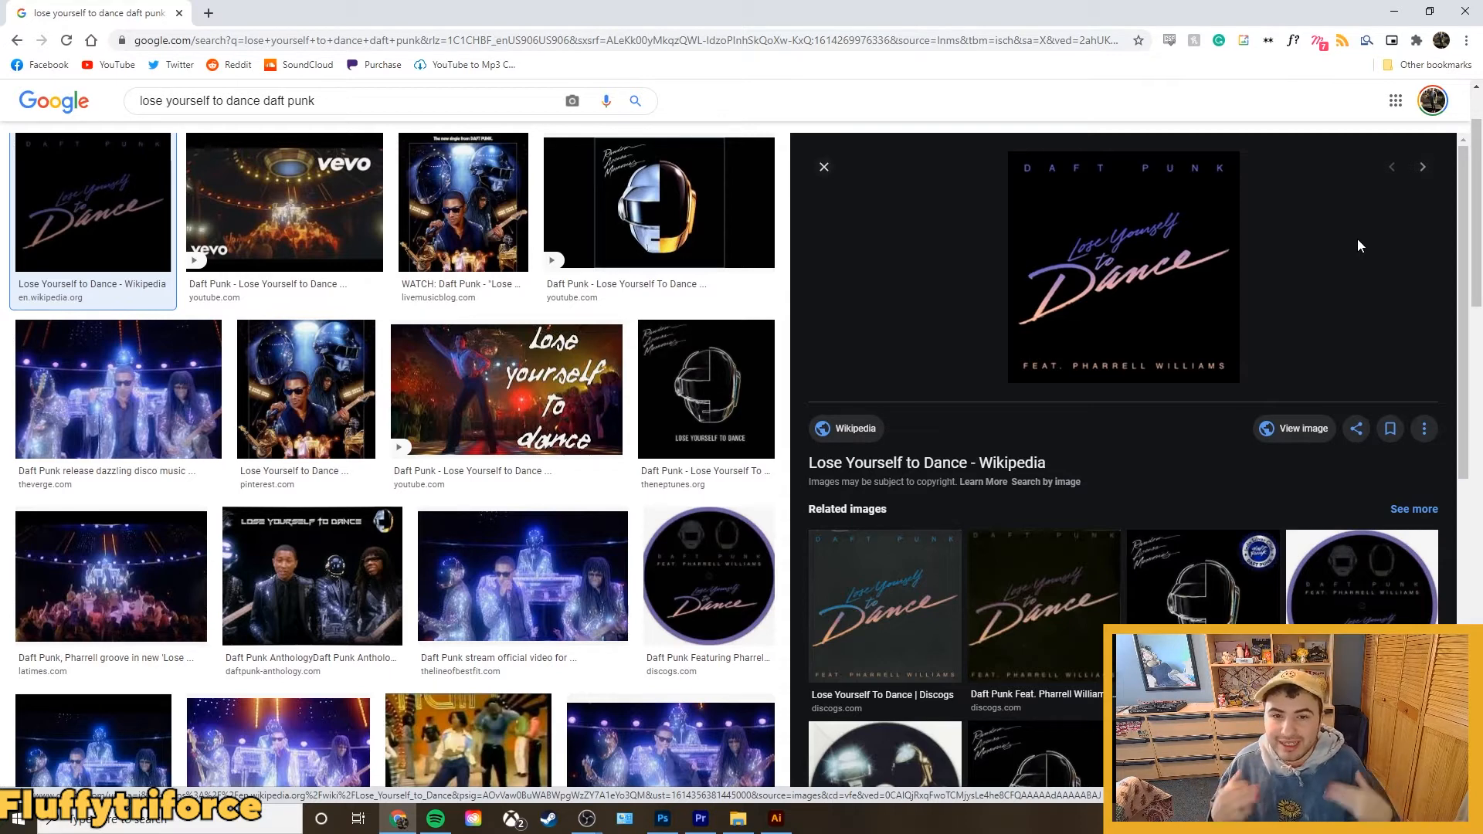
# Switch to Illustrator and examine the "Lose Yourself To Dance" script lettering on and beside the artboard.
pyautogui.click(776, 818)
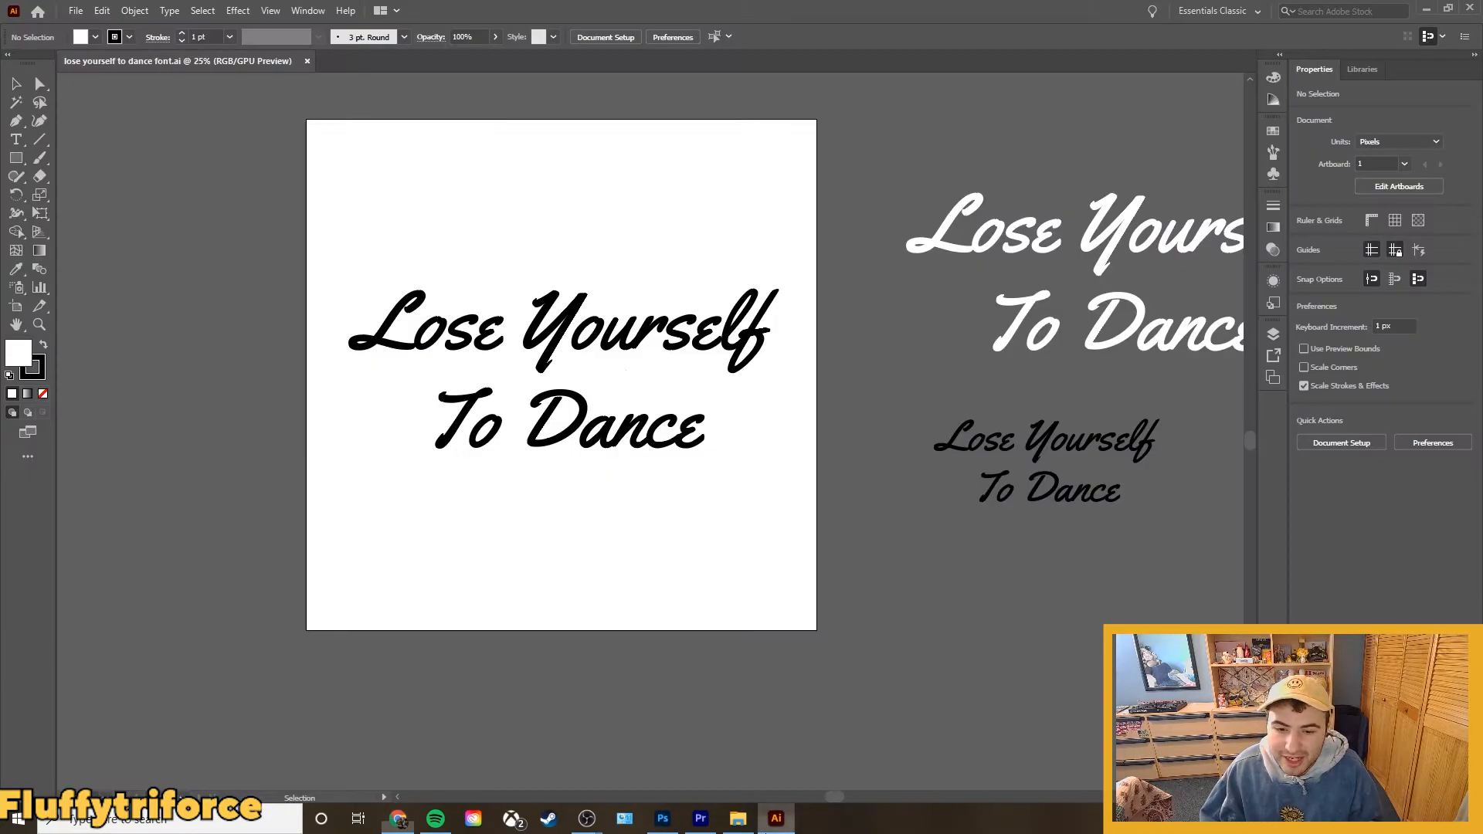
pyautogui.scroll(5, 483, 374)
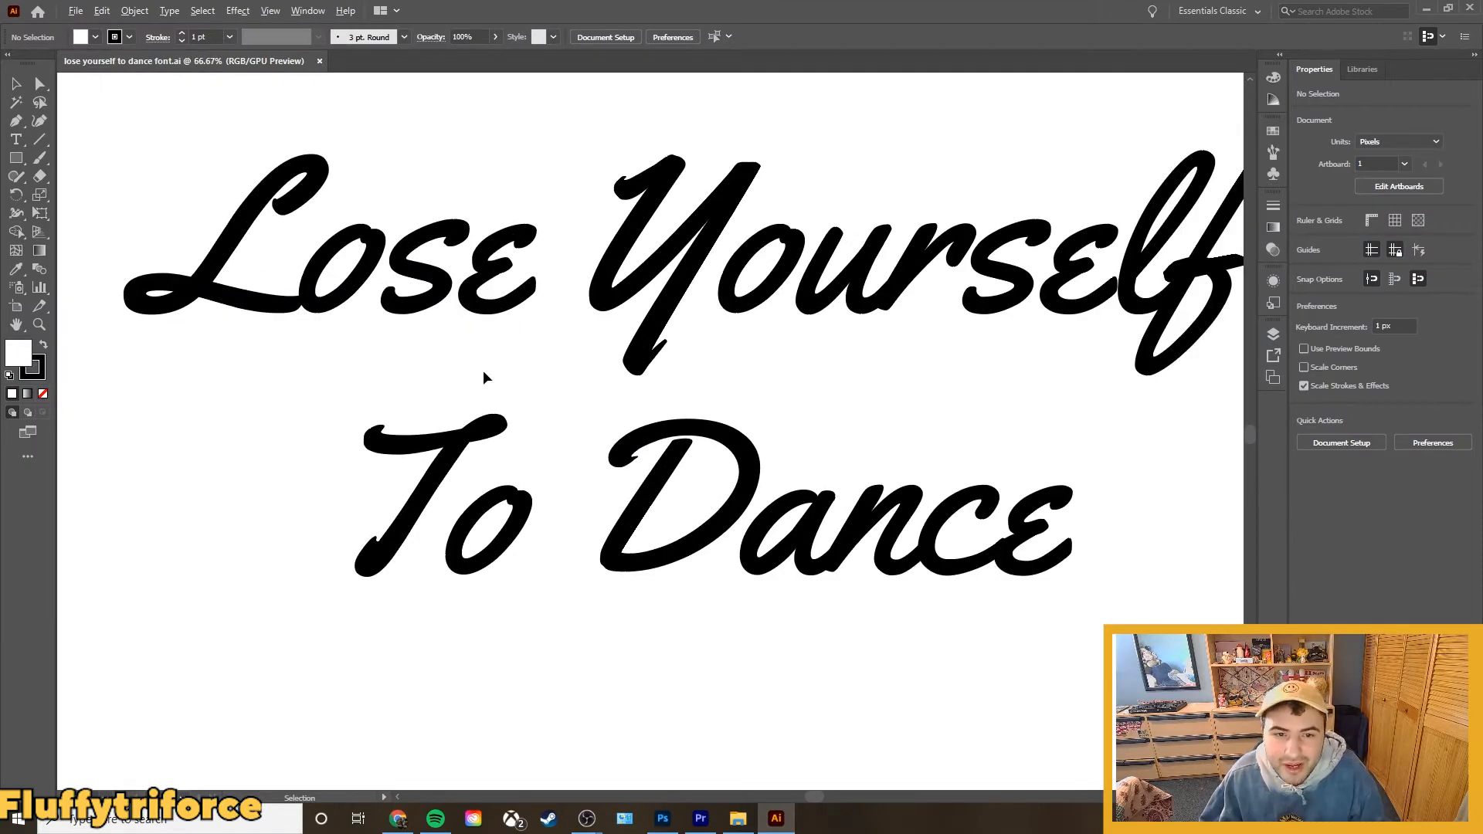
pyautogui.scroll(-4, 484, 374)
pyautogui.click(610, 307)
pyautogui.click(1122, 516)
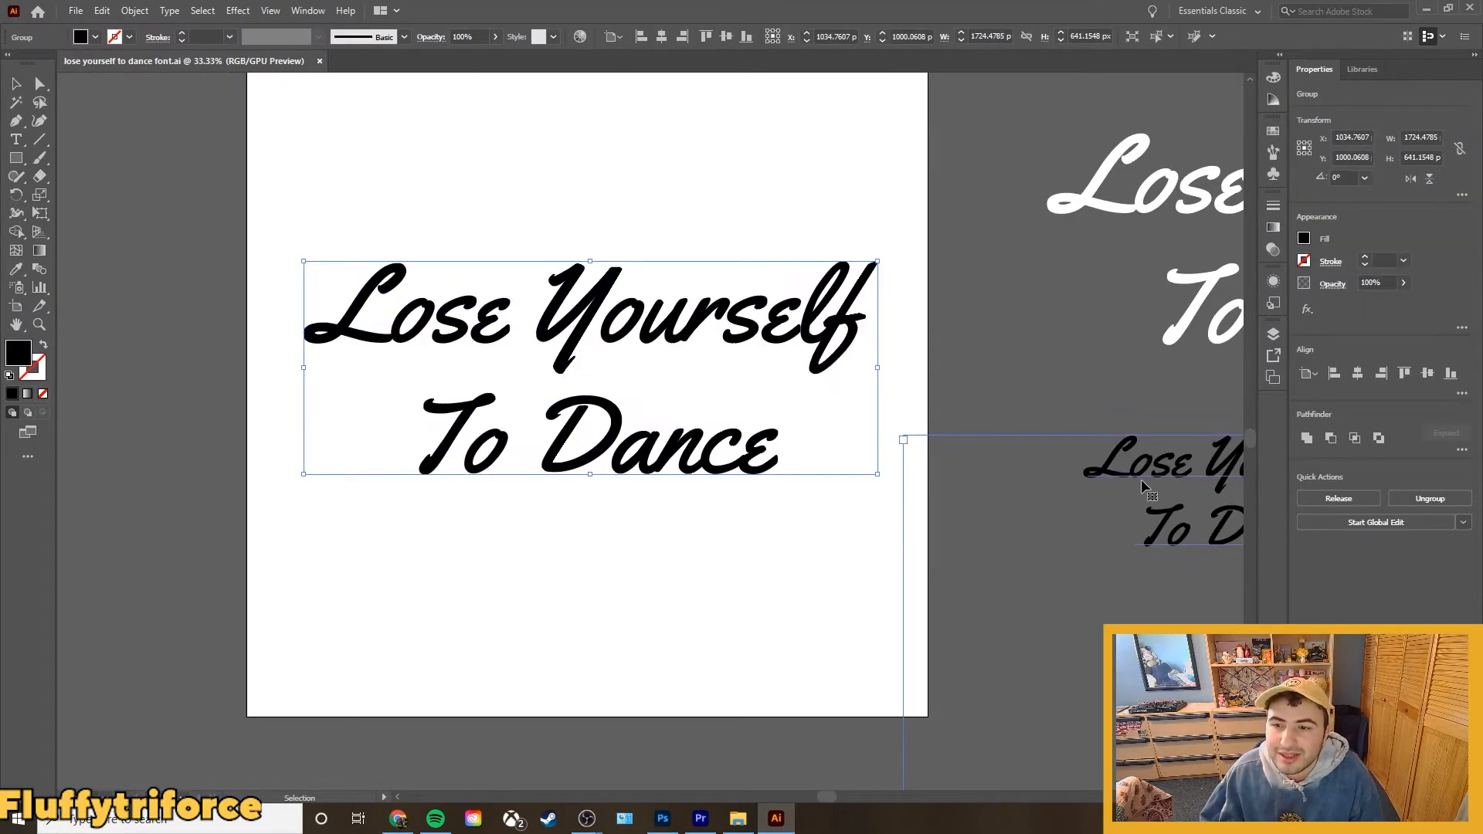
pyautogui.click(555, 380)
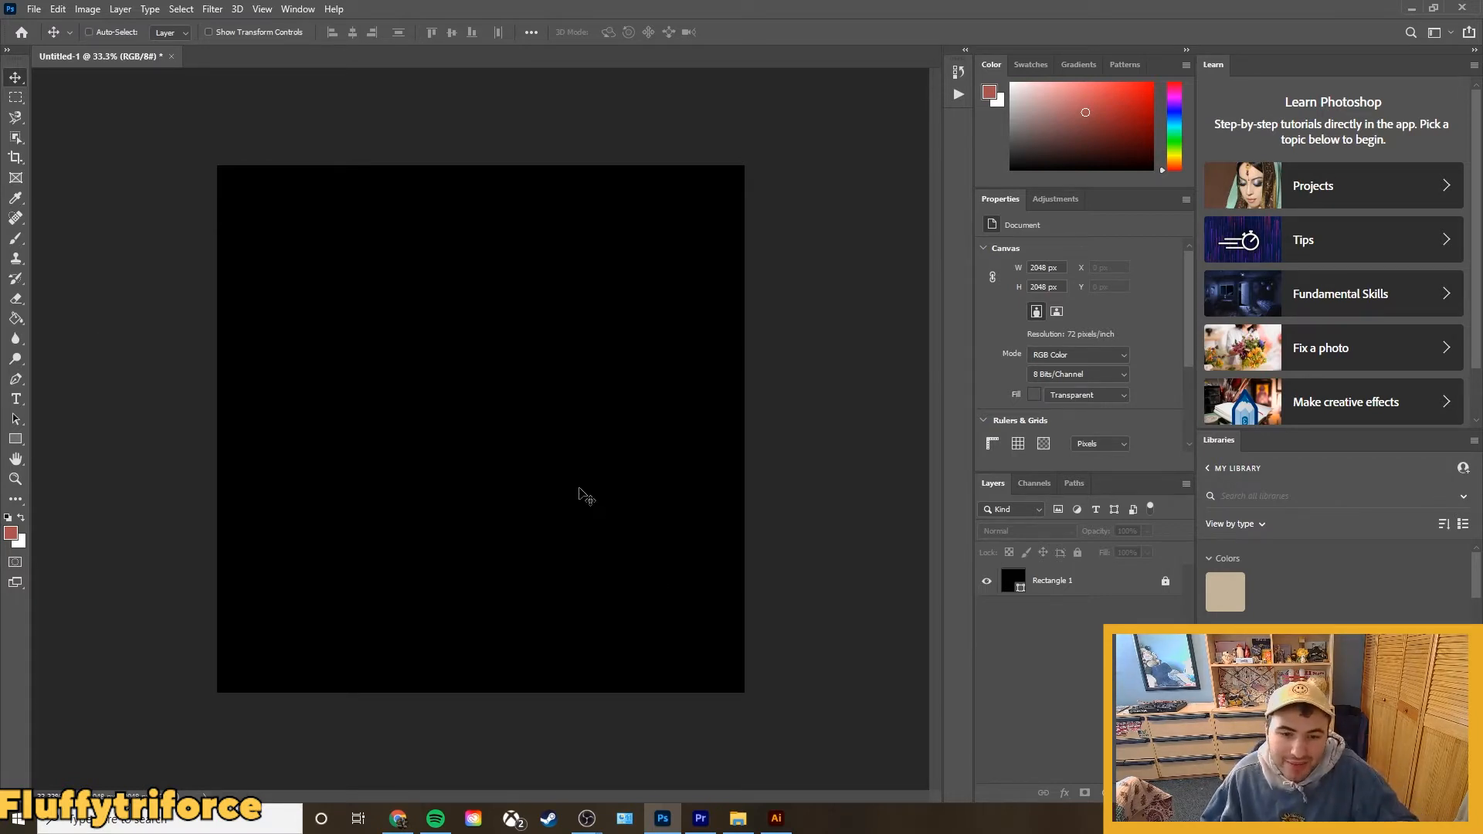
# Paste the white "Lose Yourself To Dance" lettering onto the black canvas as a smart object and commit its placement.
pyautogui.hotkey('ctrl', 'v')
pyautogui.click(669, 234)
pyautogui.click(804, 230)
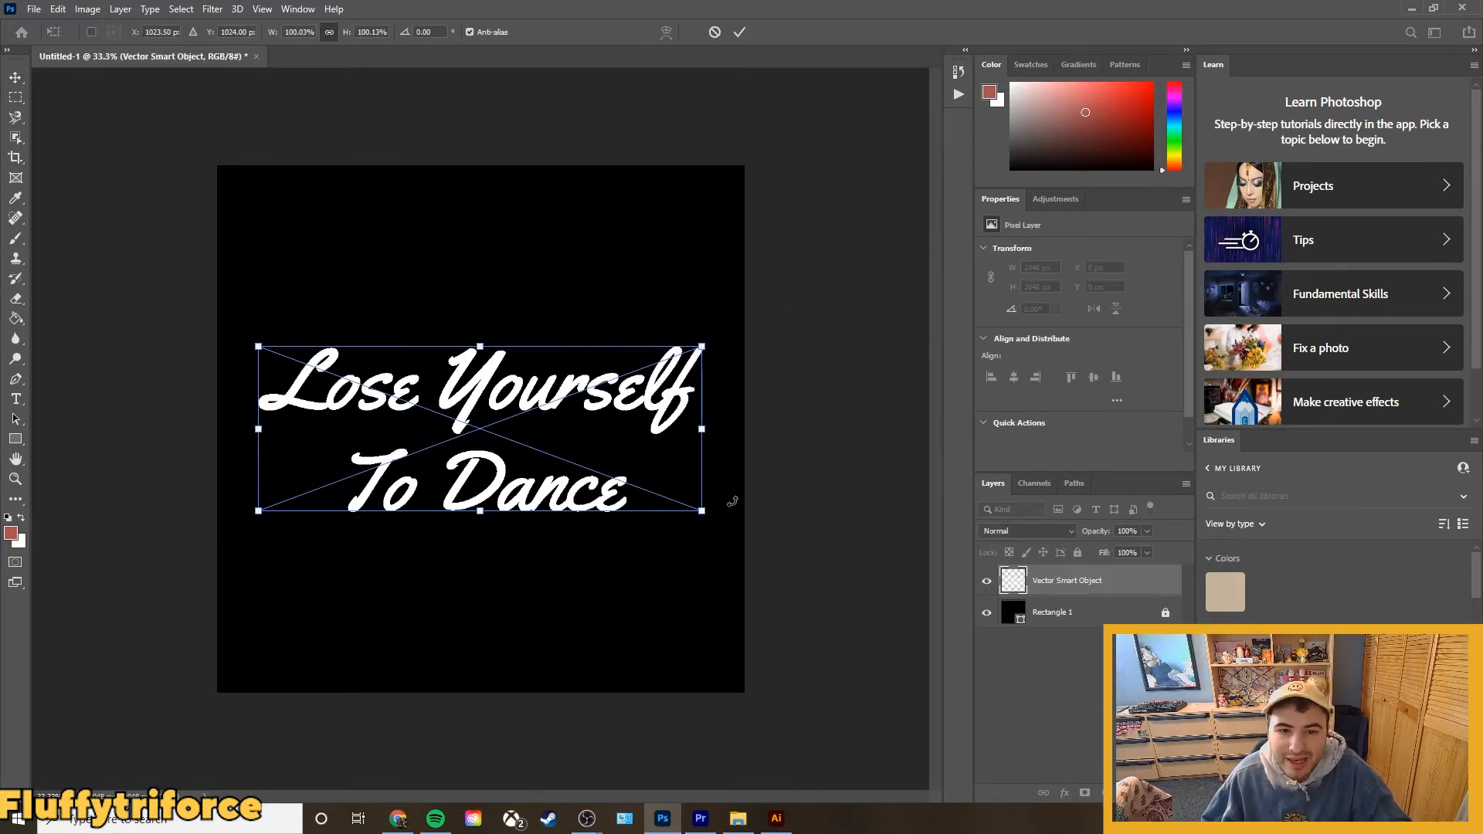
pyautogui.press('Return')
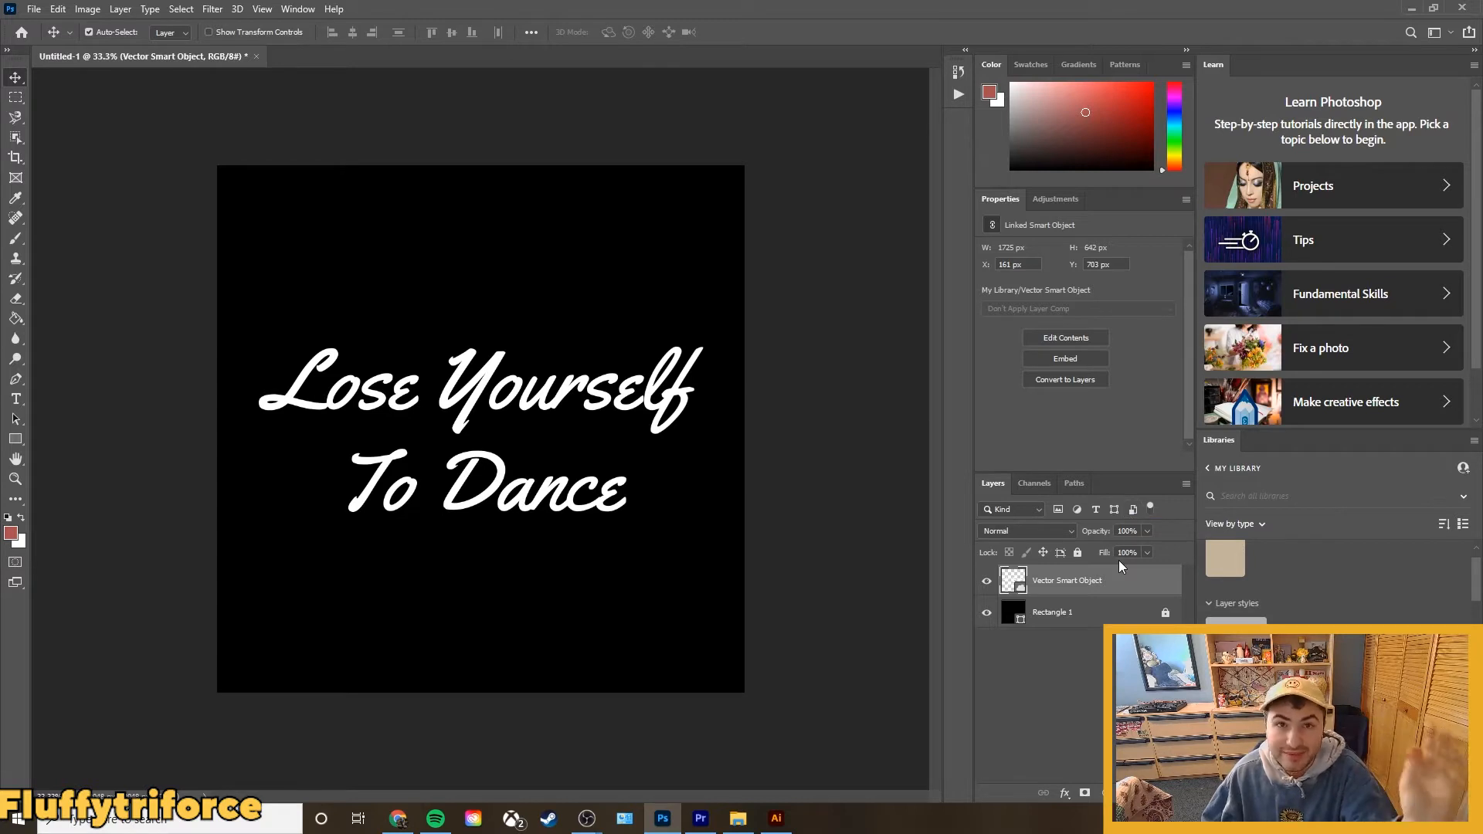
# Add a Bevel & Emboss effect to the lettering layer with the Emboss style and Smooth technique.
pyautogui.hotkey('ctrl', 't')
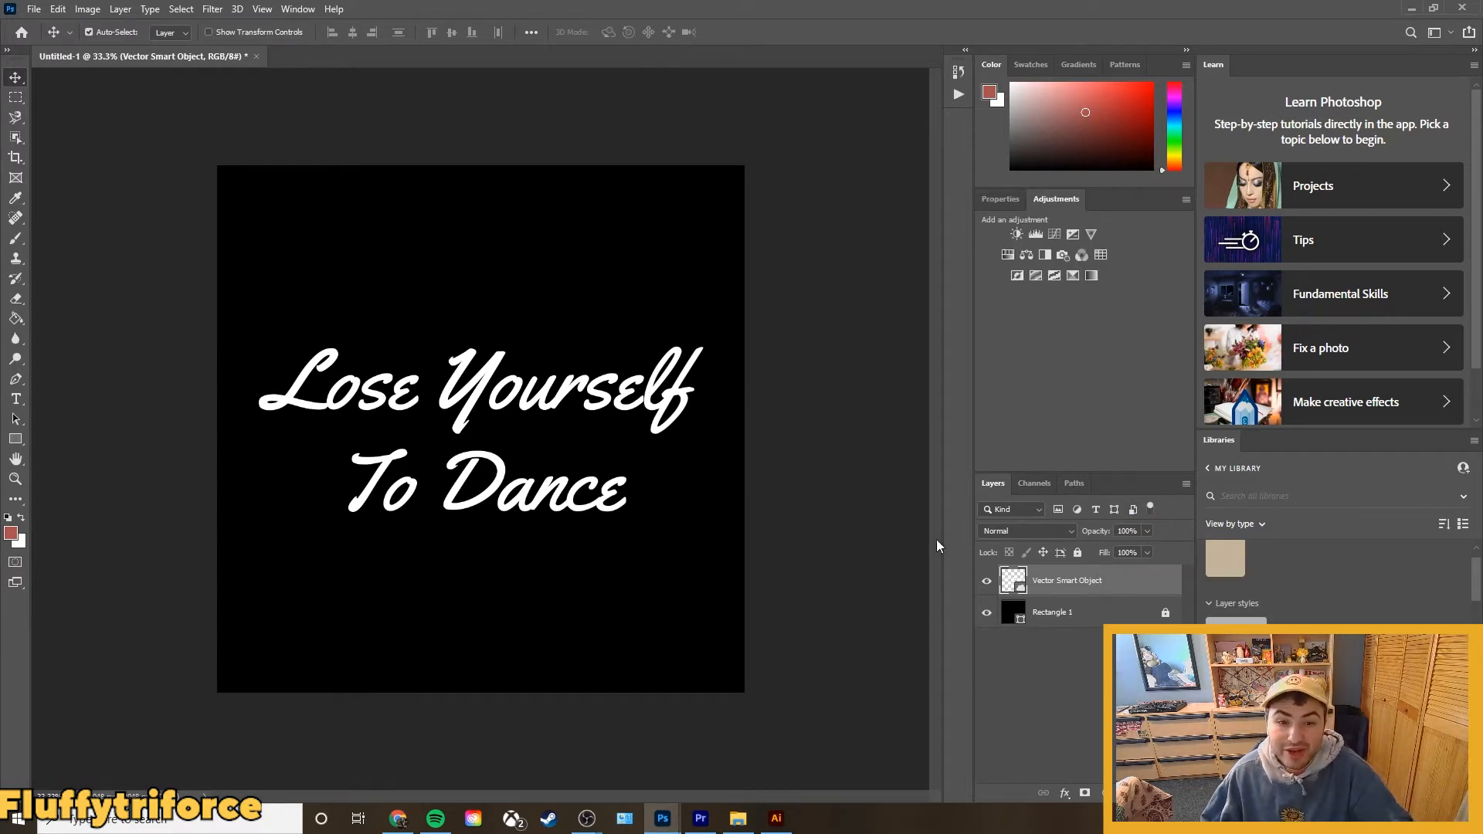
pyautogui.click(1065, 793)
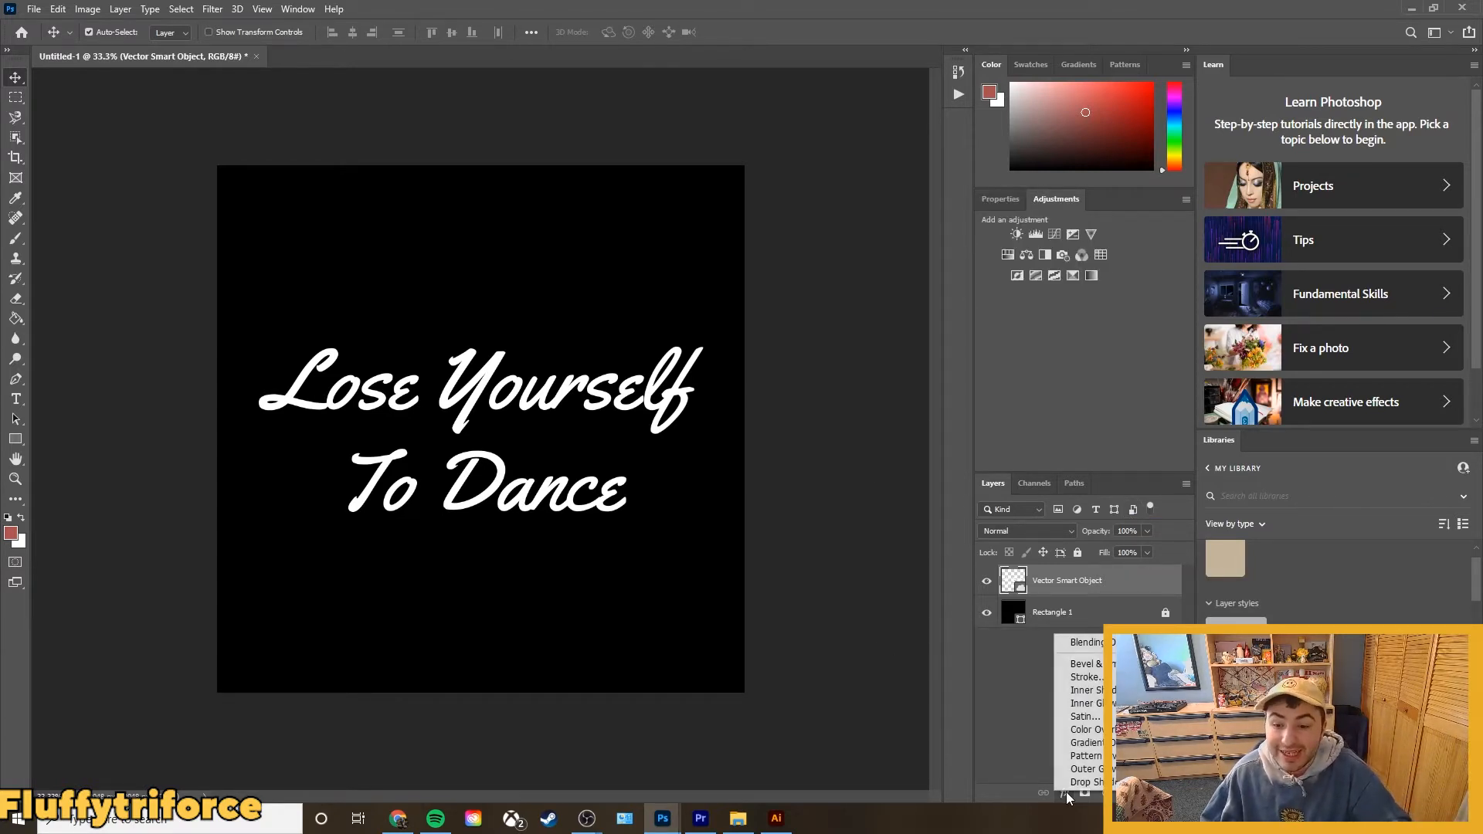
pyautogui.click(1083, 663)
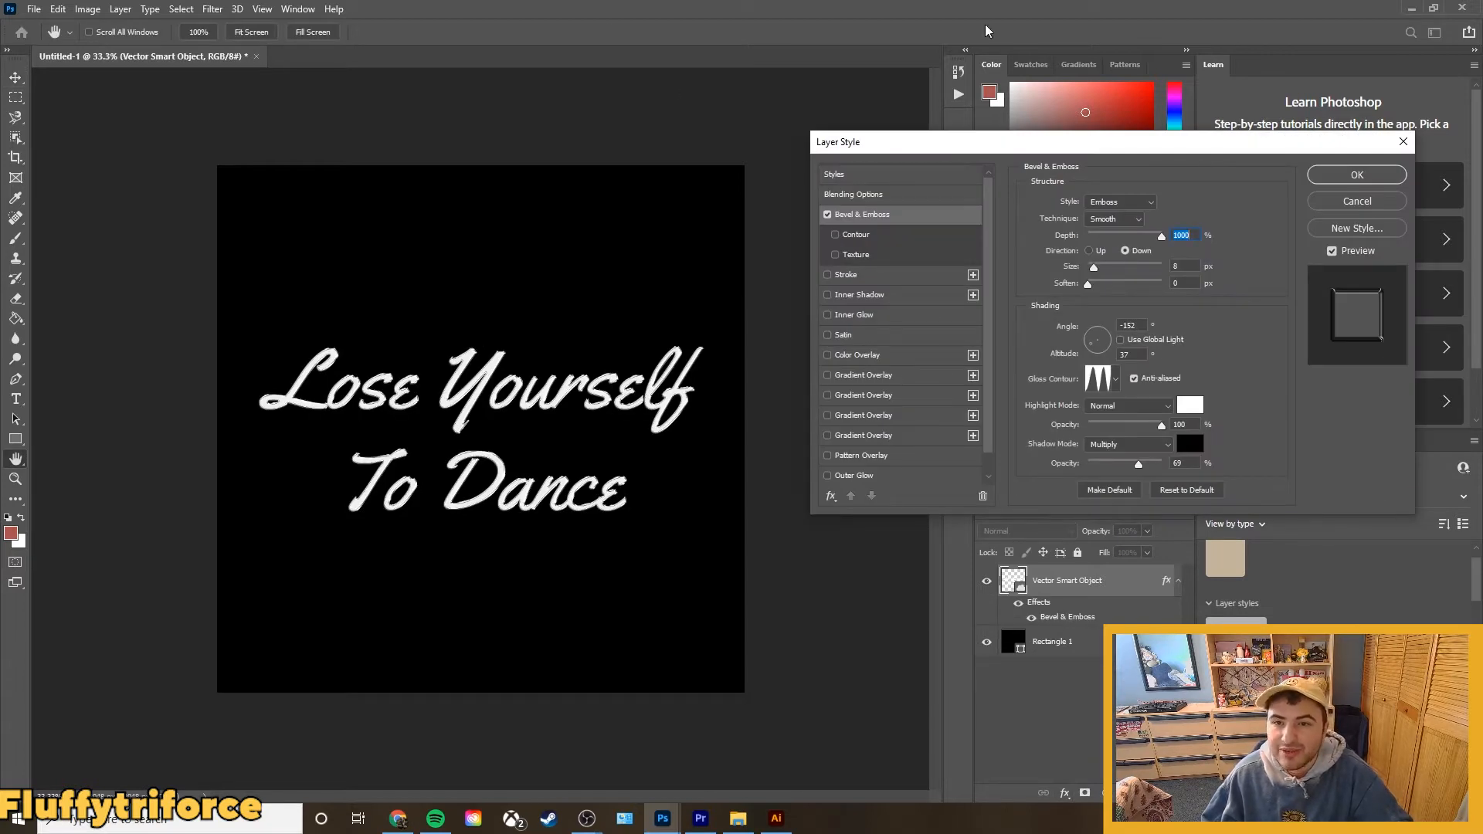
pyautogui.click(1105, 198)
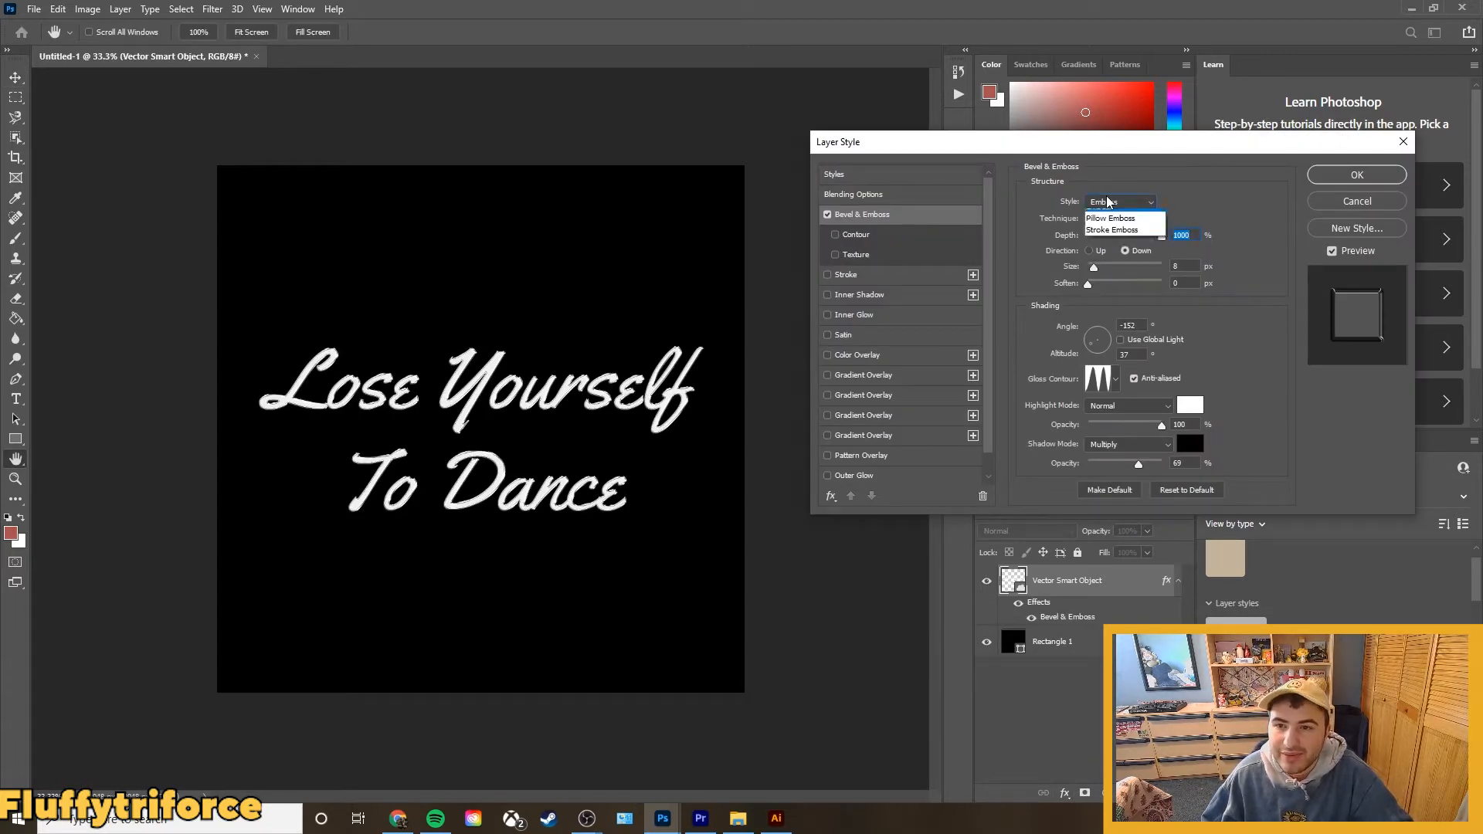
pyautogui.click(1100, 241)
pyautogui.click(1108, 221)
pyautogui.click(1110, 240)
# Set the Bevel & Emboss depth to 1000% and its size to 35 px.
pyautogui.moveTo(1098, 239); pyautogui.dragTo(1042, 242)
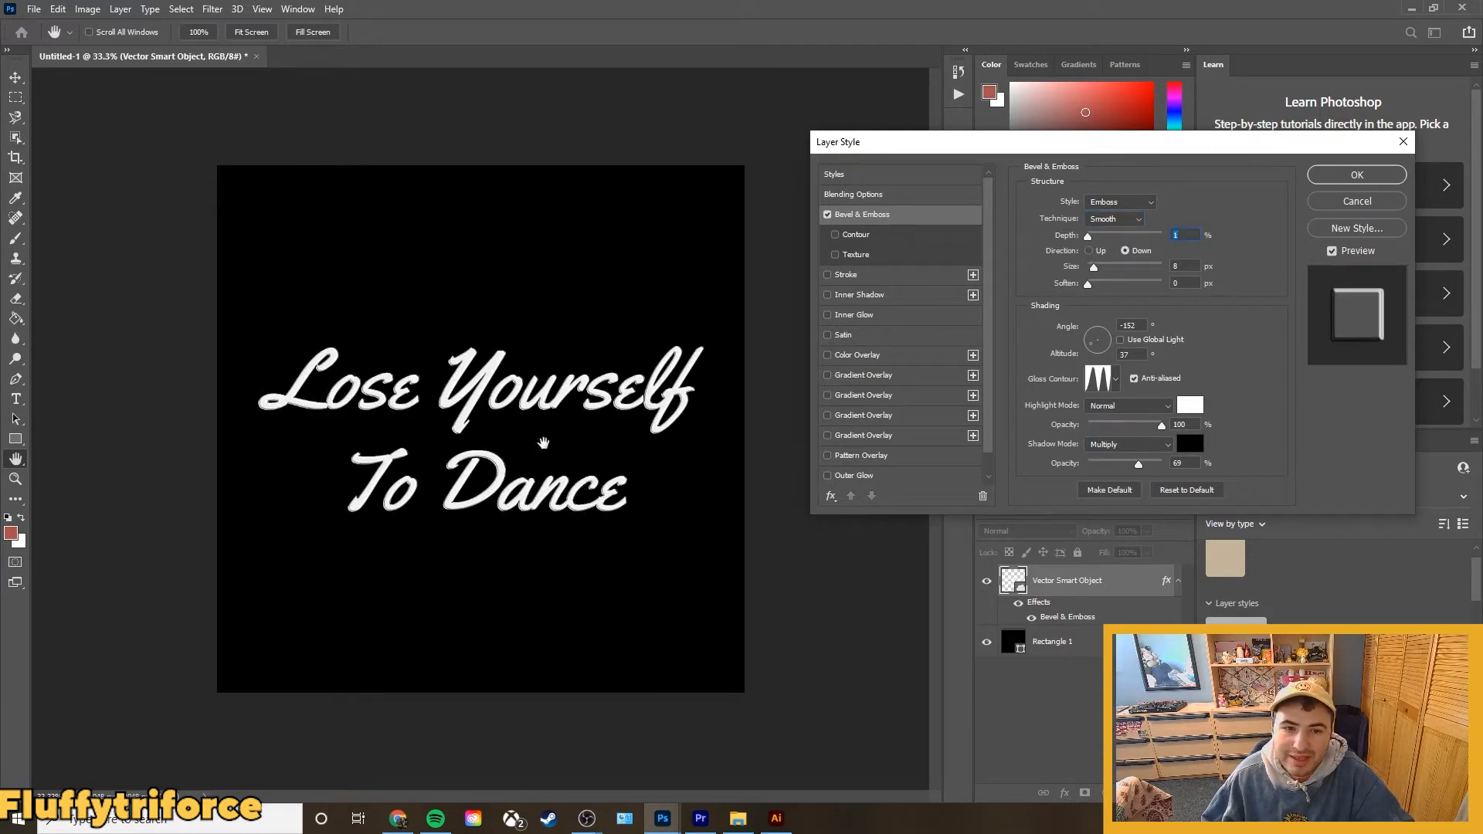
pyautogui.moveTo(1089, 236); pyautogui.dragTo(1252, 236)
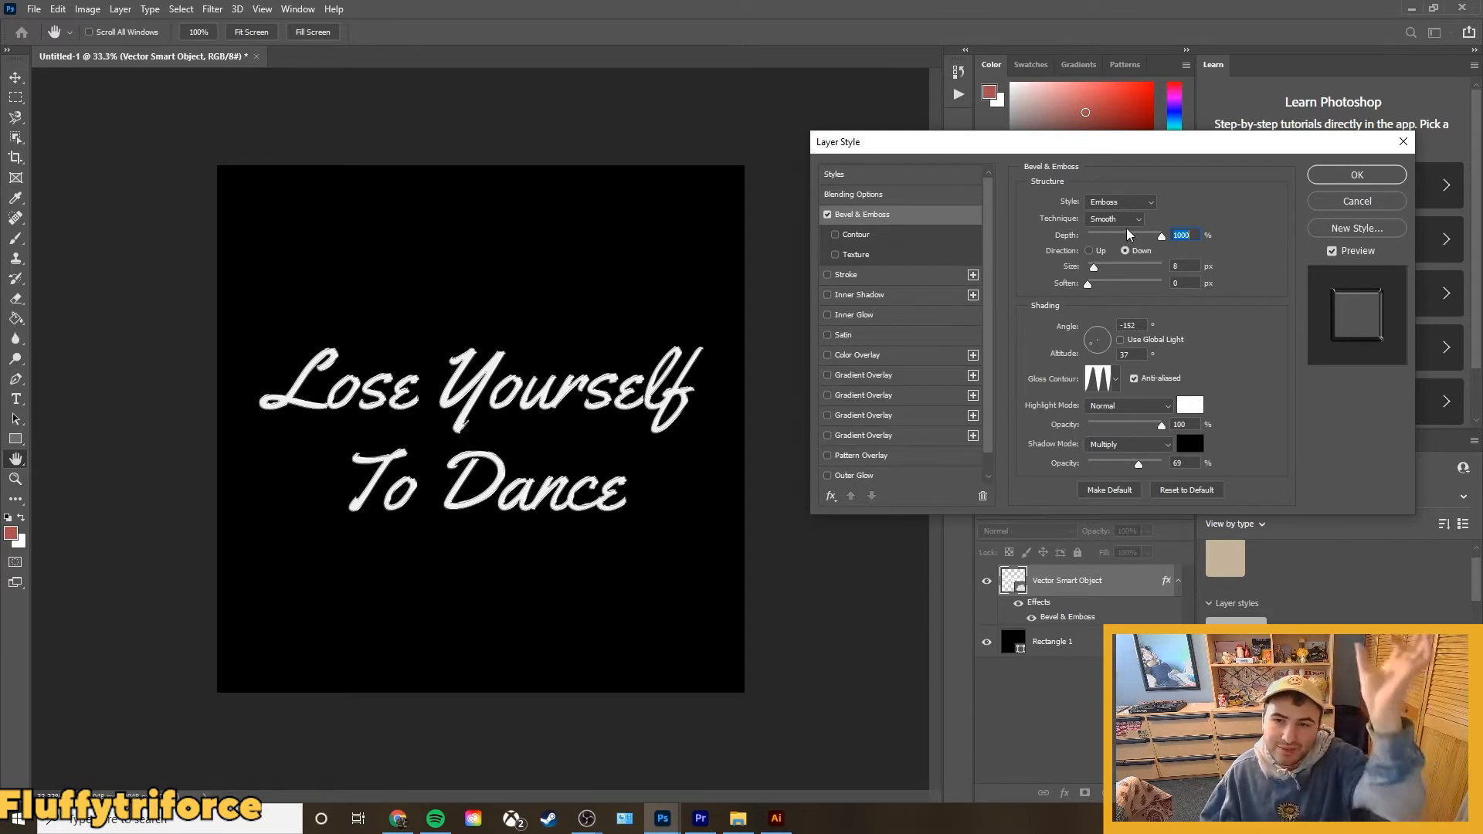
pyautogui.click(1186, 266)
pyautogui.write('35')
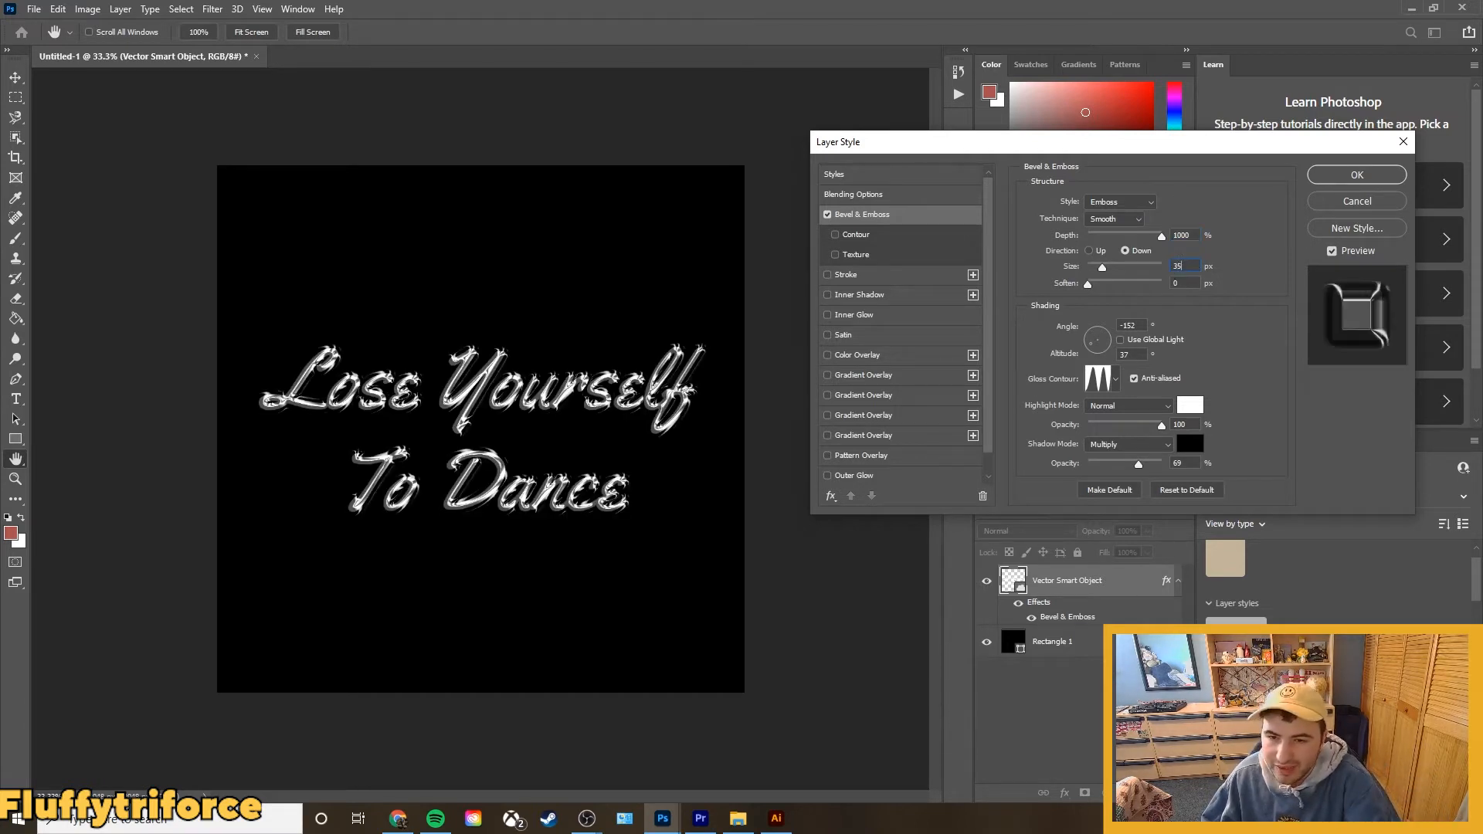
pyautogui.click(1236, 251)
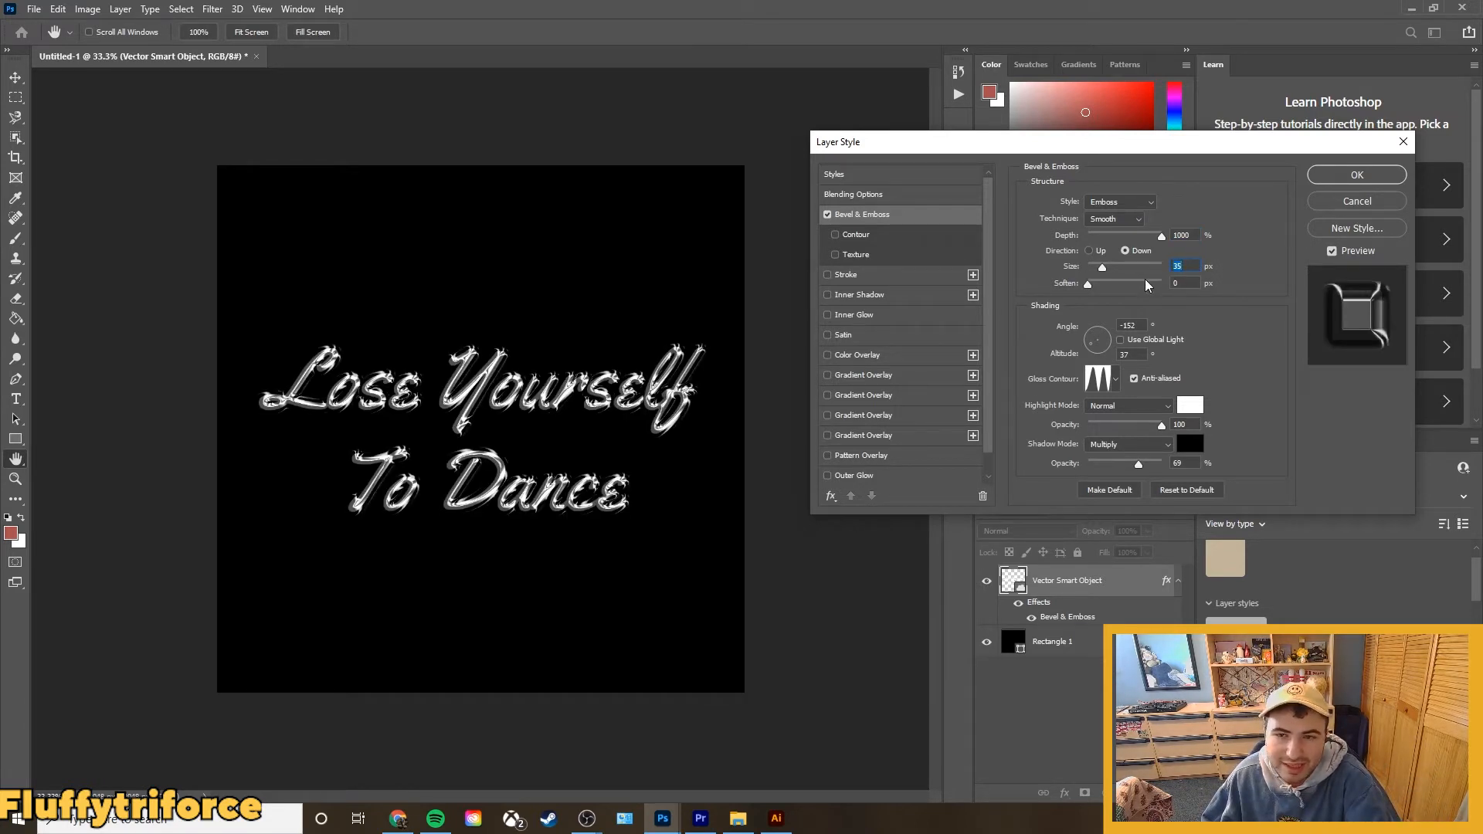
# Set the Bevel & Emboss shading angle to -152° and its altitude to 37°.
pyautogui.click(1140, 329)
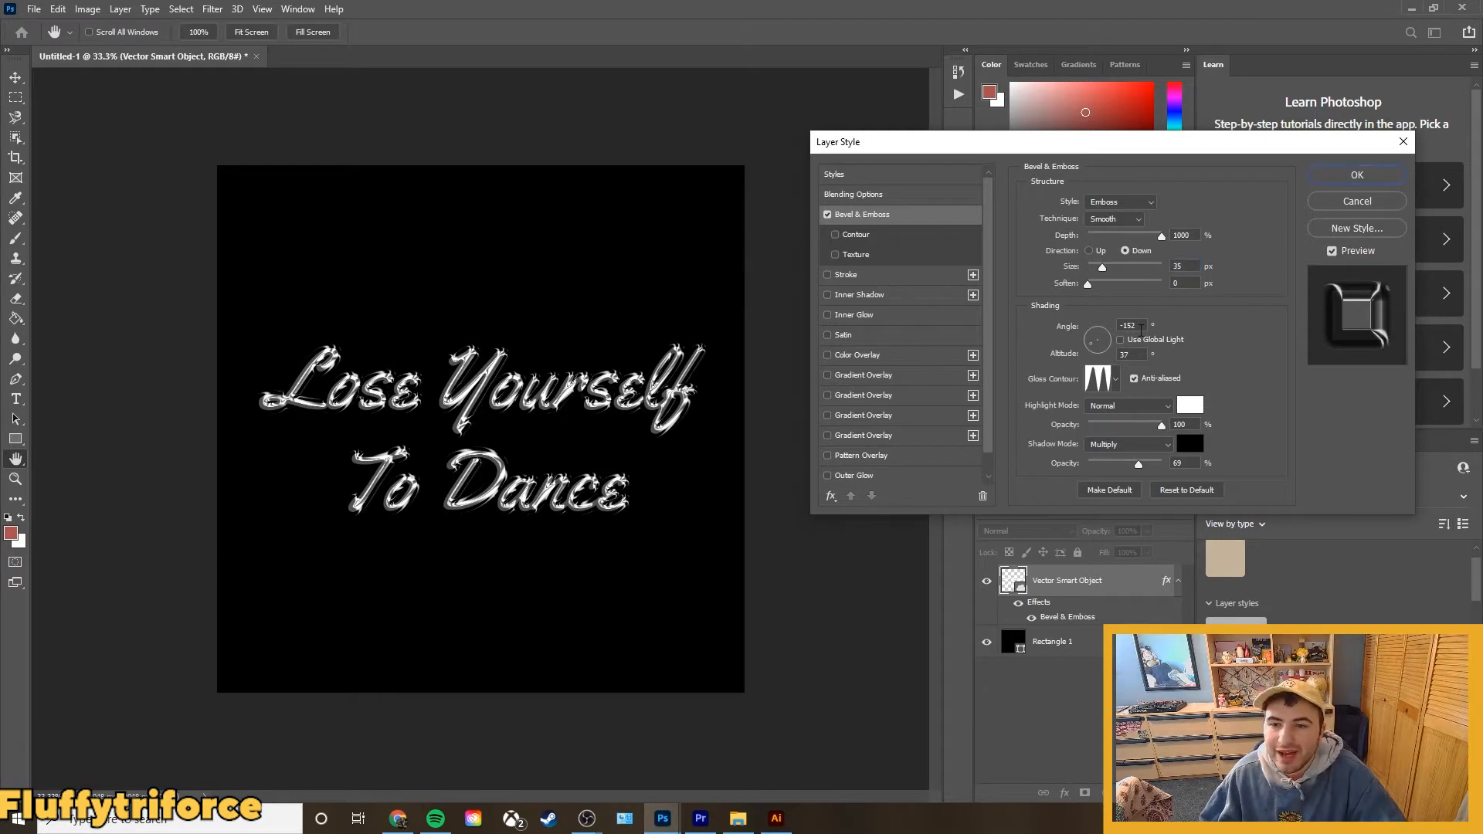
pyautogui.moveTo(1141, 327); pyautogui.dragTo(1076, 323)
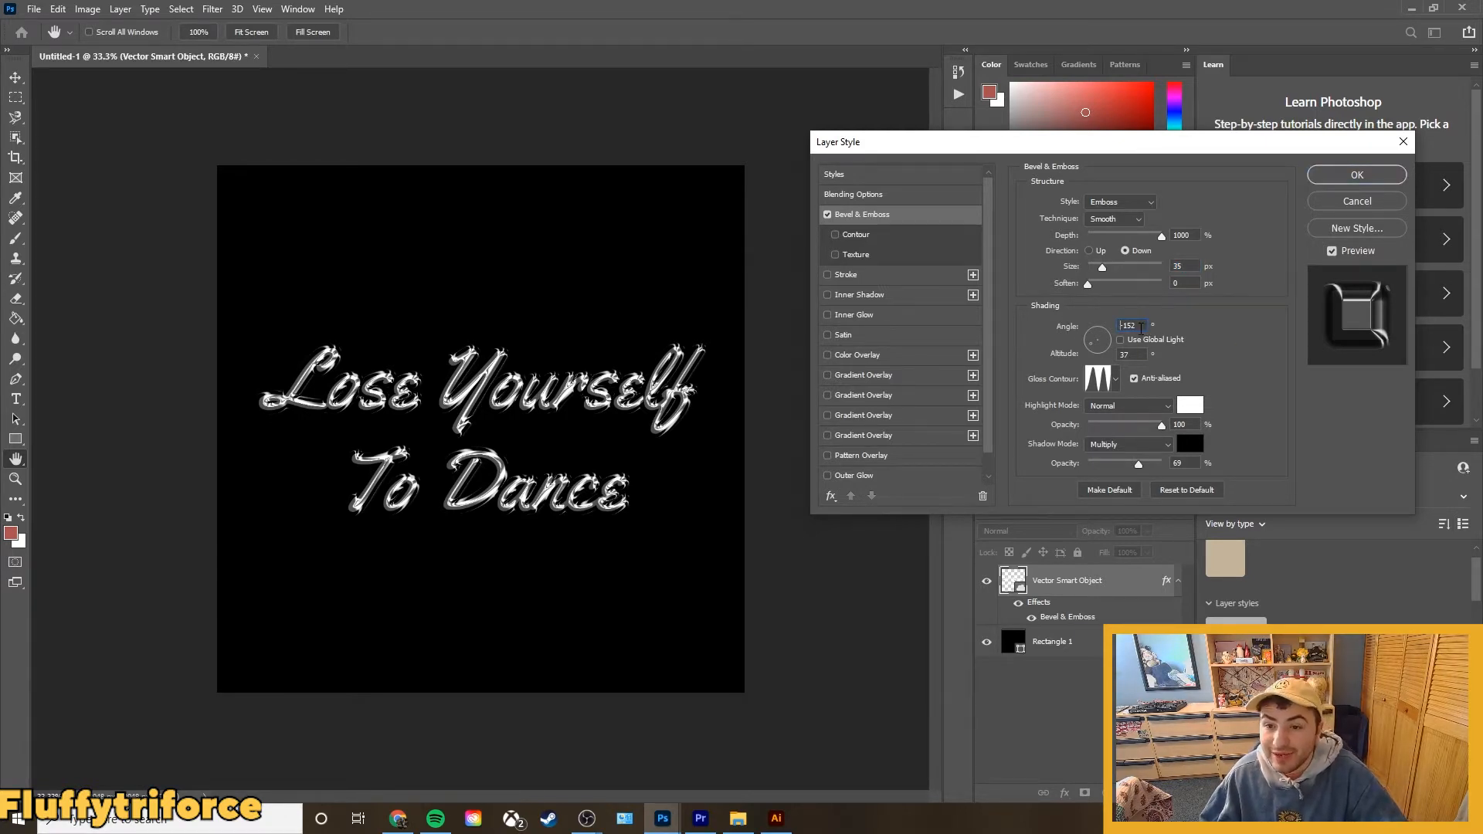
pyautogui.moveTo(1097, 341); pyautogui.dragTo(1103, 357)
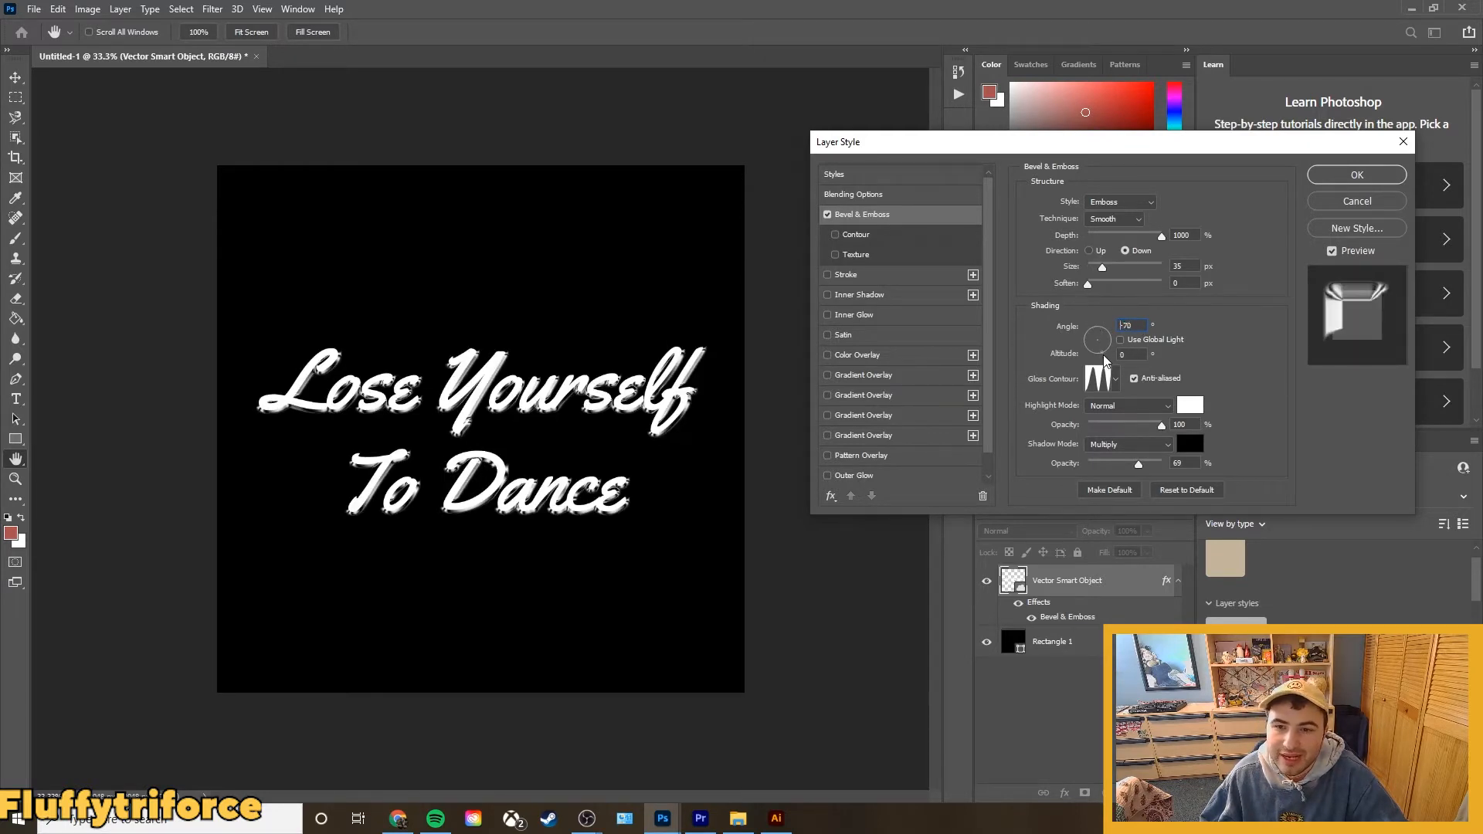
pyautogui.write('-152')
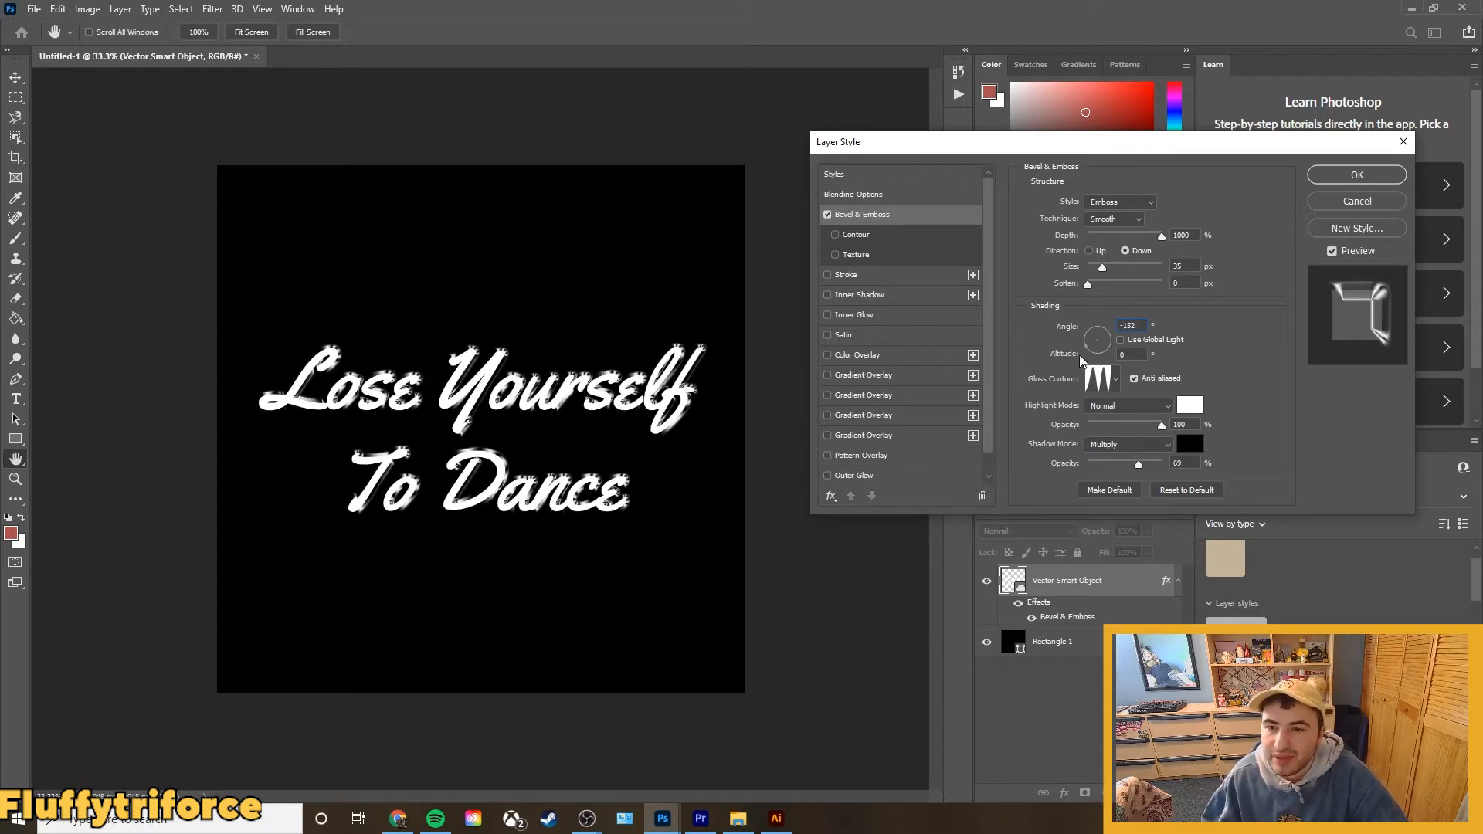
pyautogui.write('37')
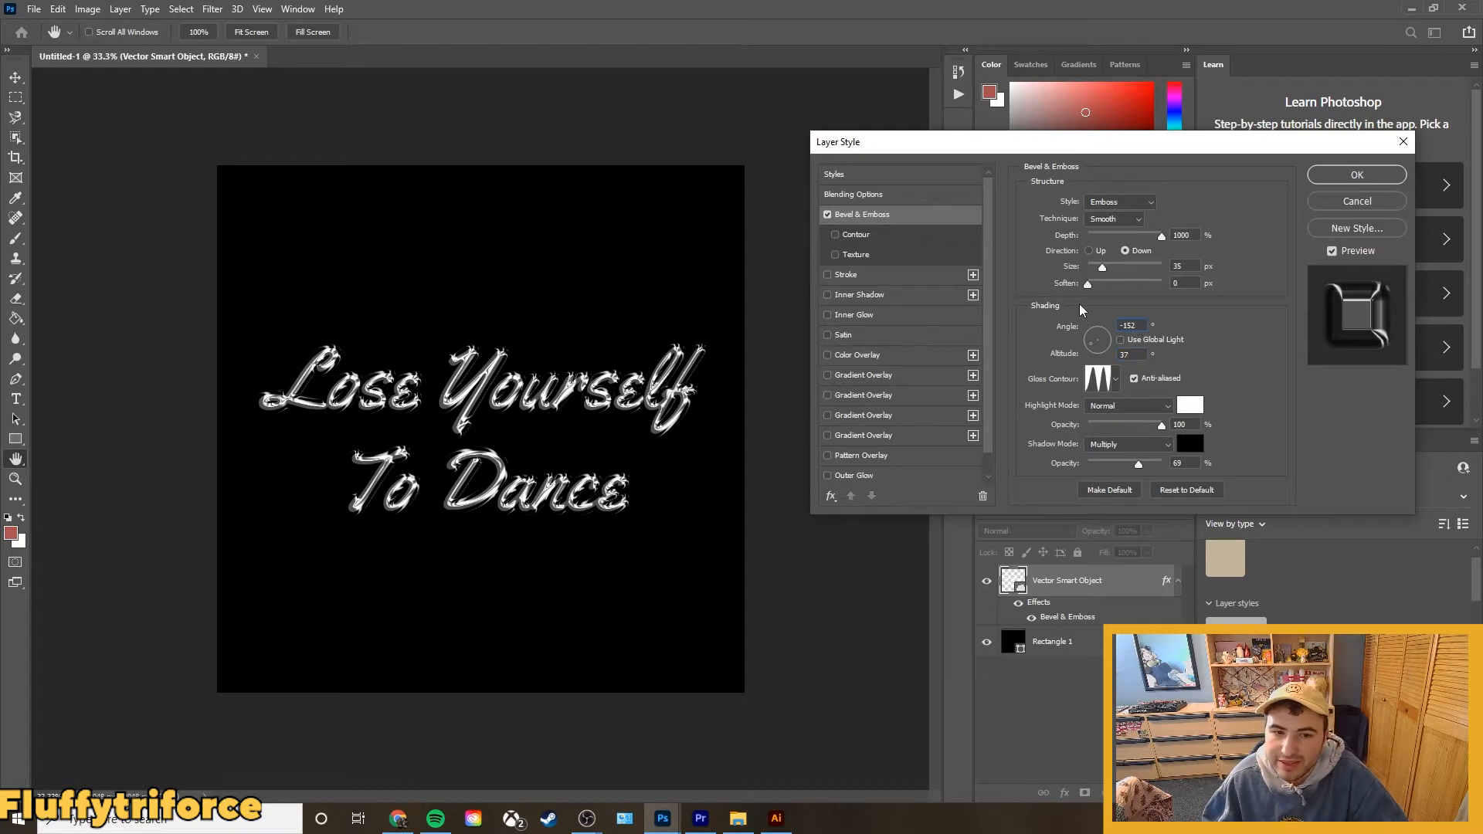
# Choose the Ring - Double gloss contour for the bevel and keep its shadow mode at Multiply.
pyautogui.click(1117, 380)
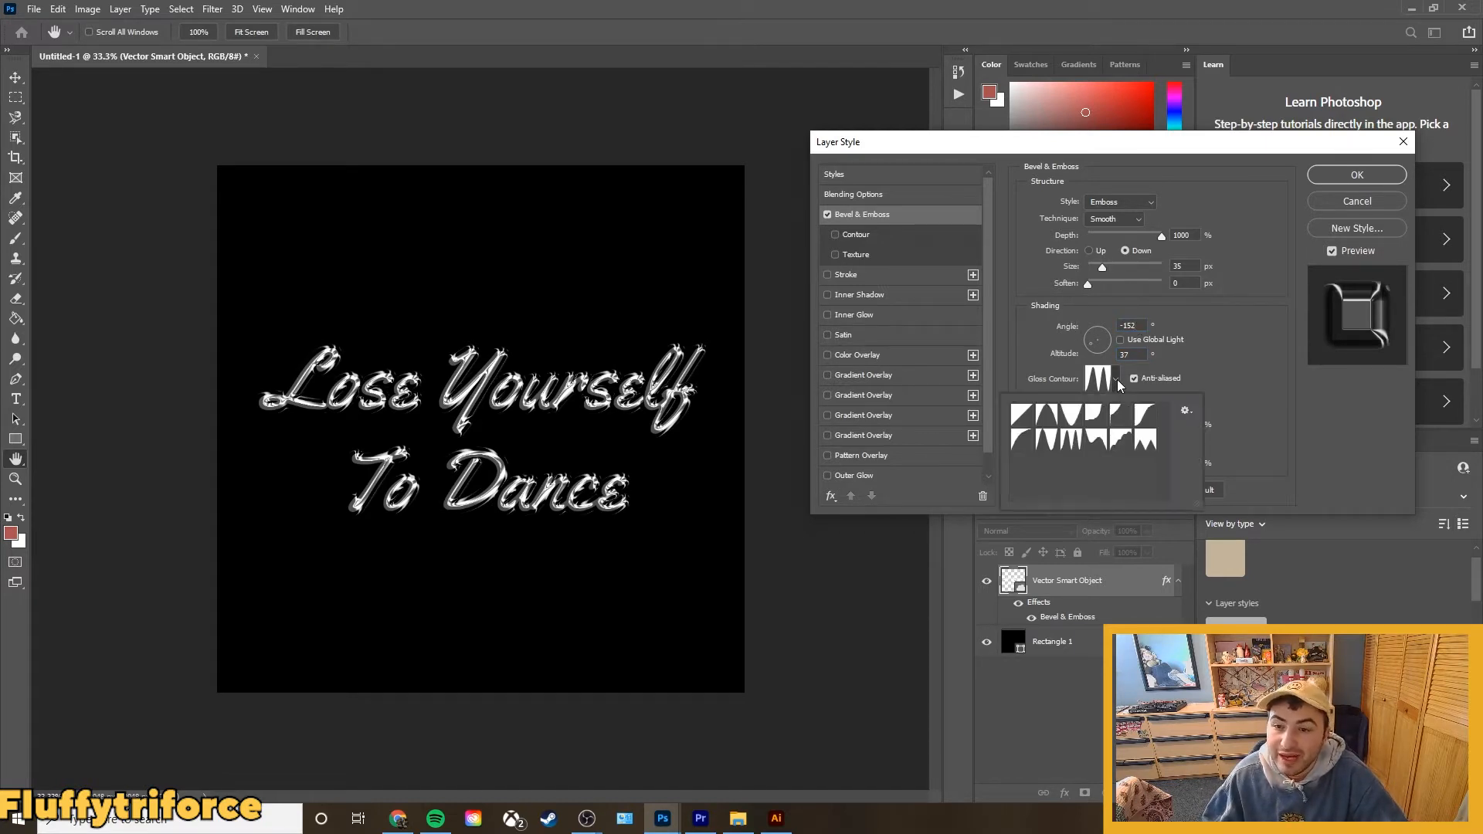
pyautogui.doubleClick(1073, 441)
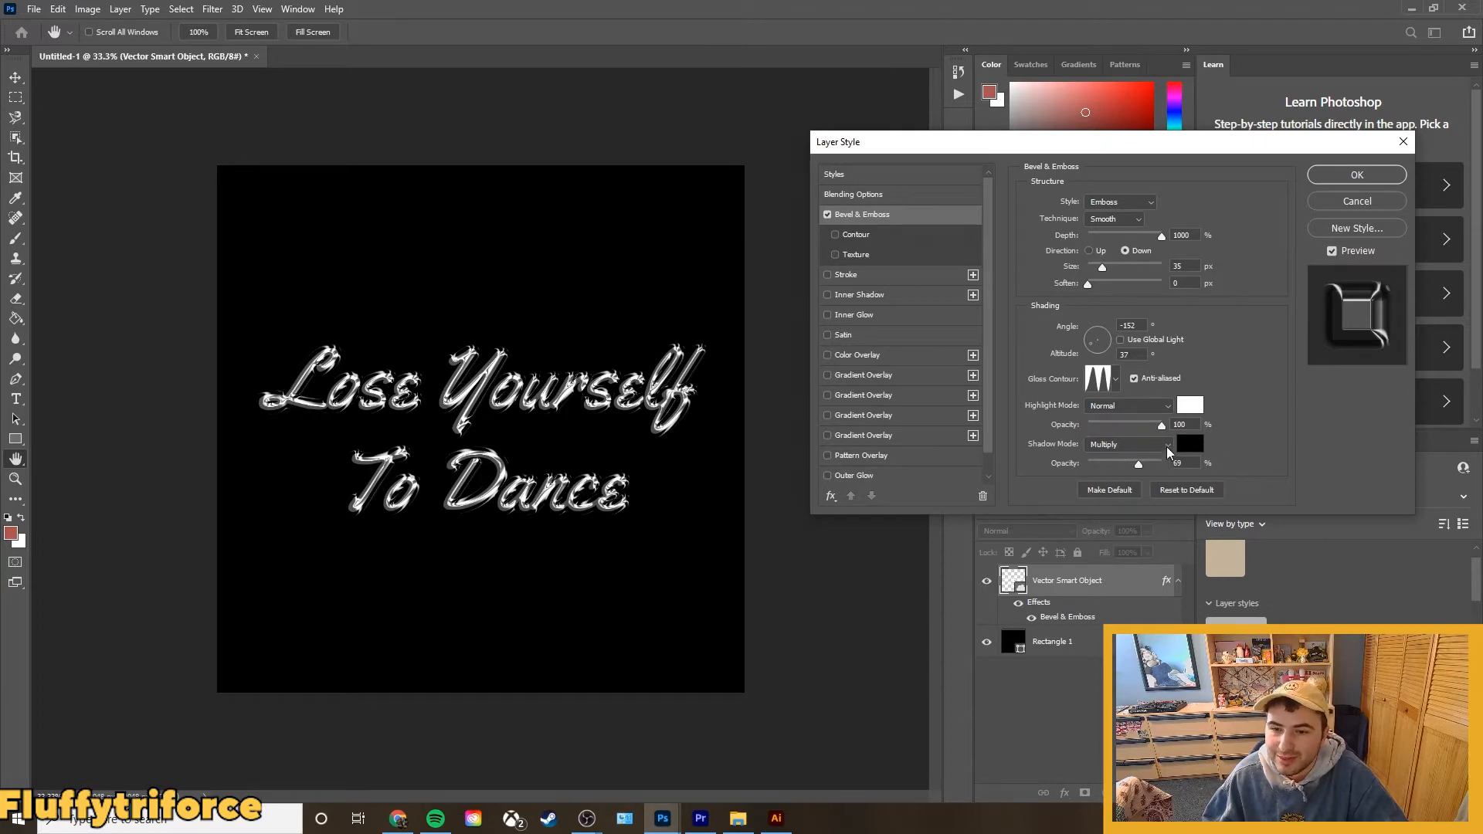
pyautogui.click(1131, 442)
pyautogui.click(1278, 431)
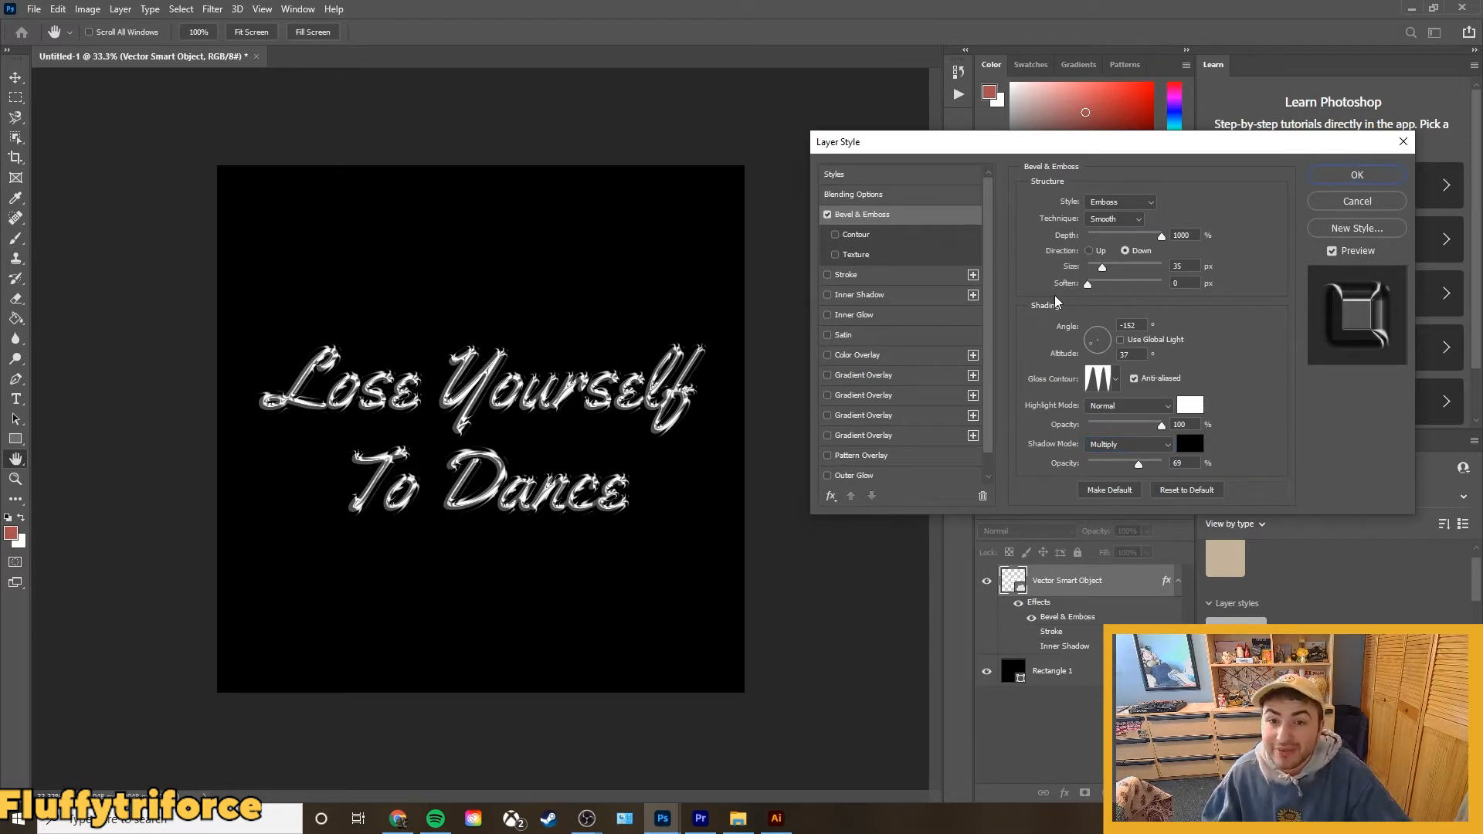
# Add an Inner Shadow with 58% opacity, 6 px distance and 56% choke, and apply the layer style.
pyautogui.click(860, 300)
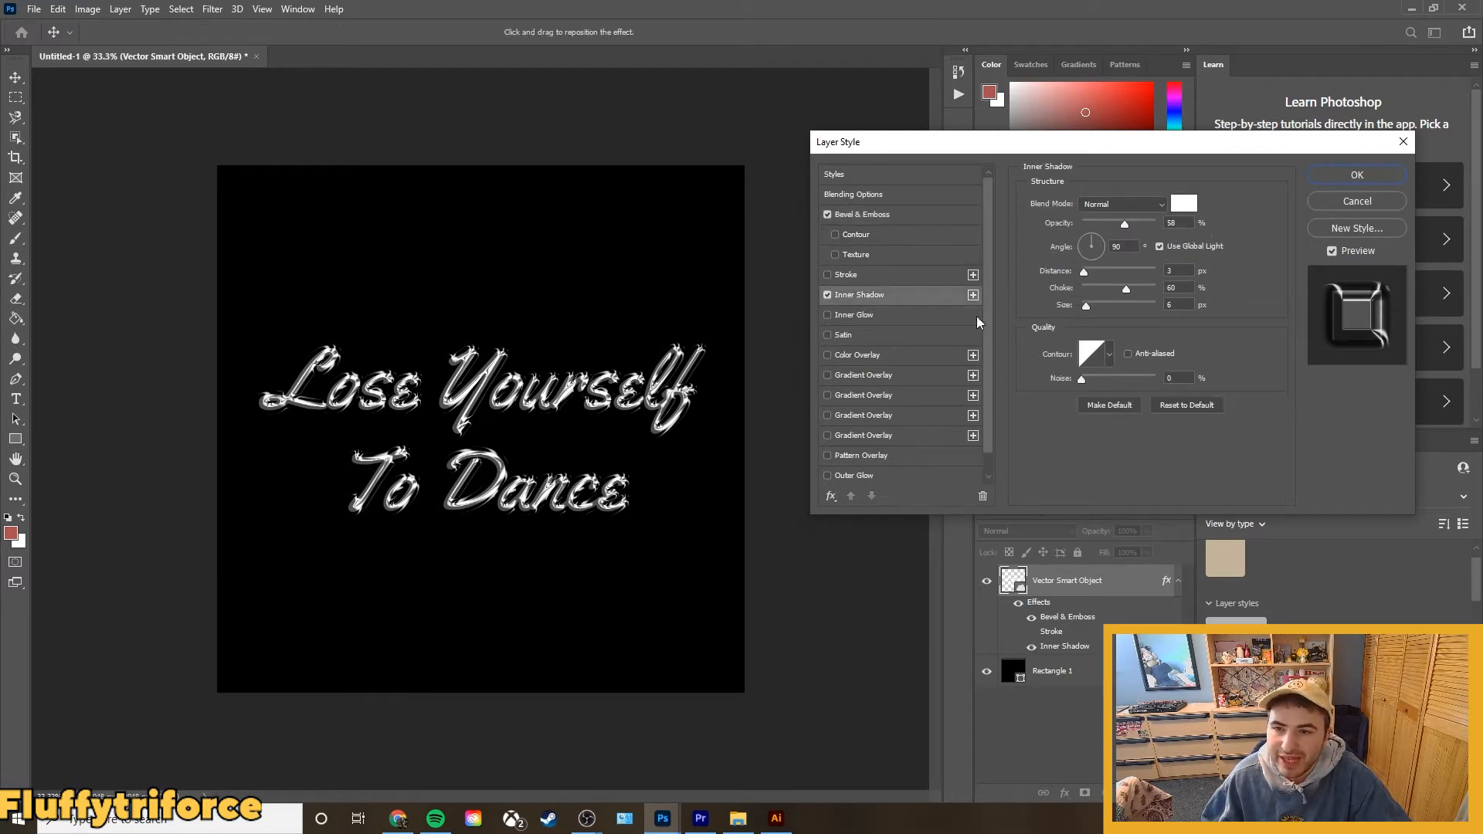
pyautogui.click(1132, 224)
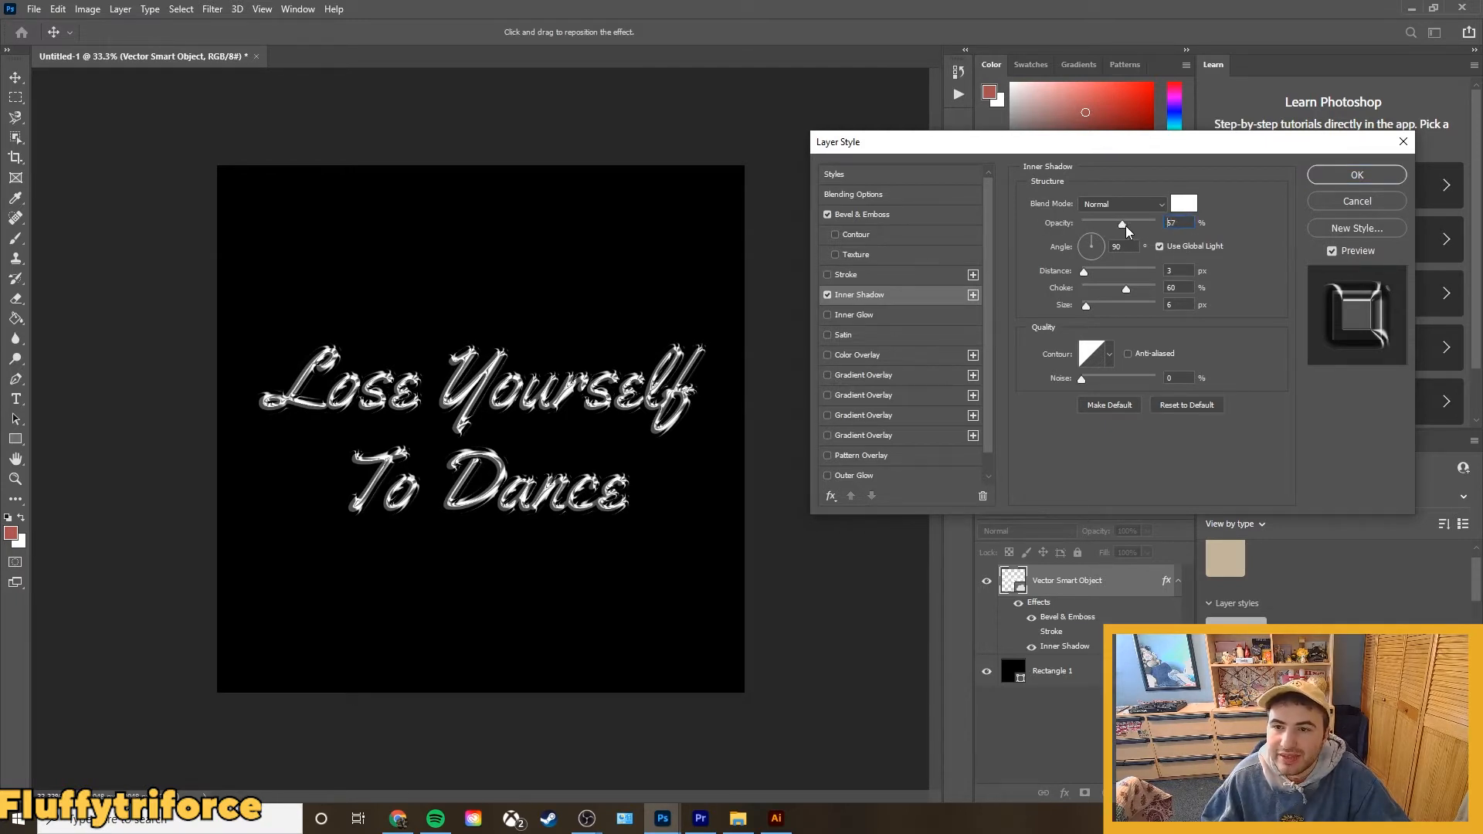
pyautogui.click(1125, 225)
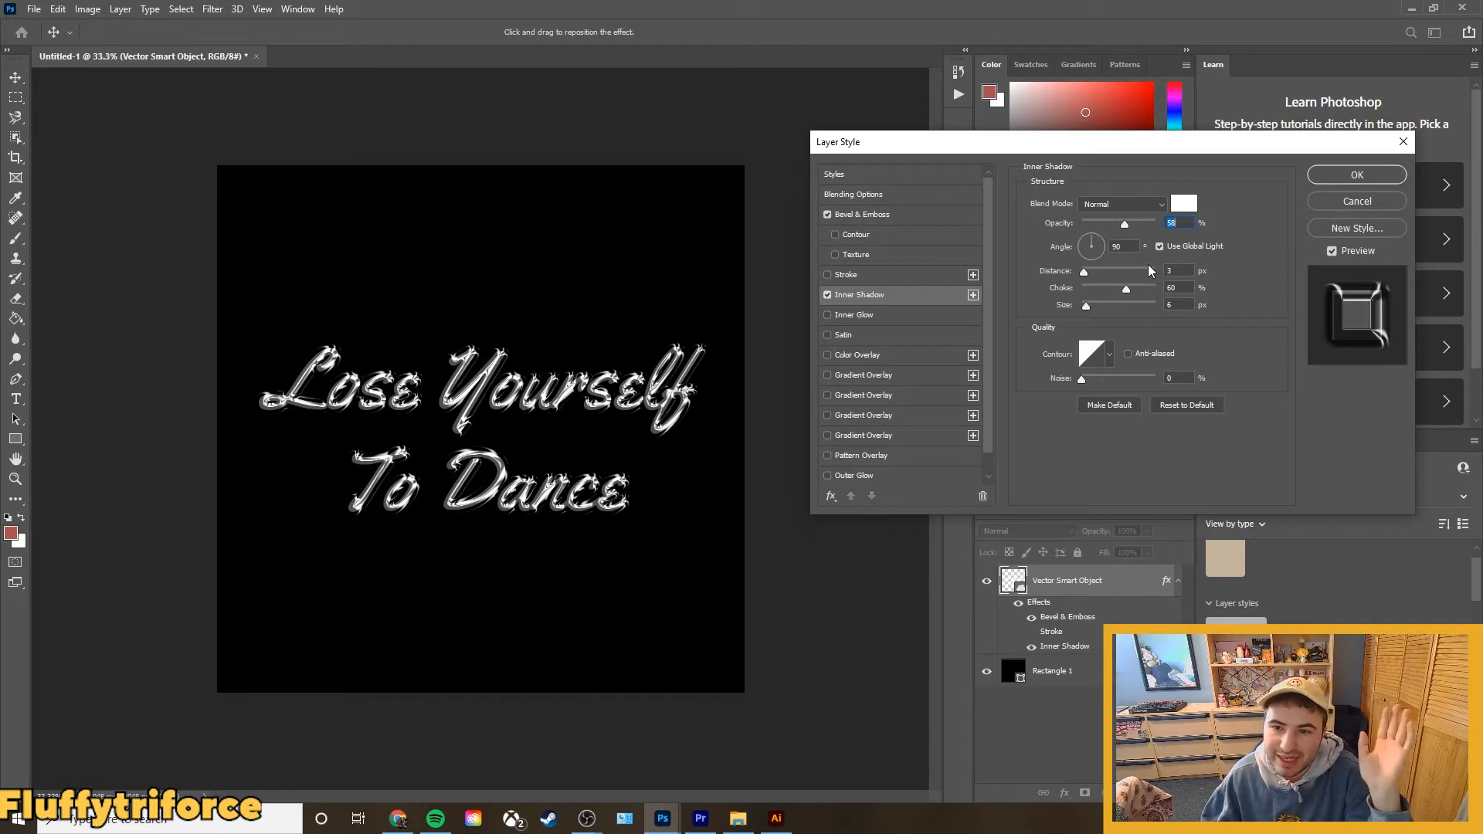
pyautogui.moveTo(1089, 272)
pyautogui.mouseDown()
pyautogui.moveTo(1125, 265)
pyautogui.moveTo(1084, 268)
pyautogui.mouseUp()
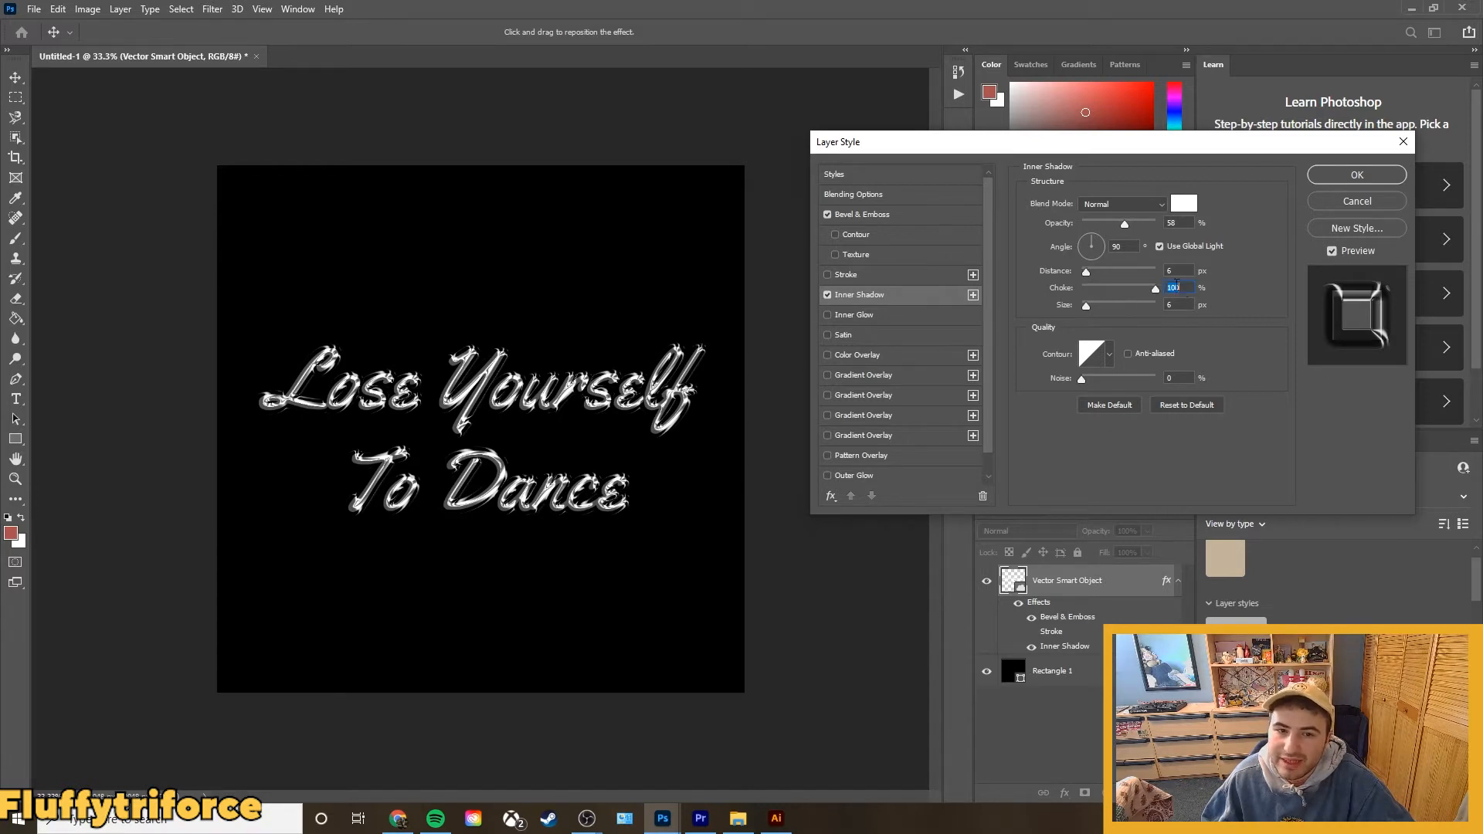
pyautogui.moveTo(1156, 288); pyautogui.dragTo(1124, 289)
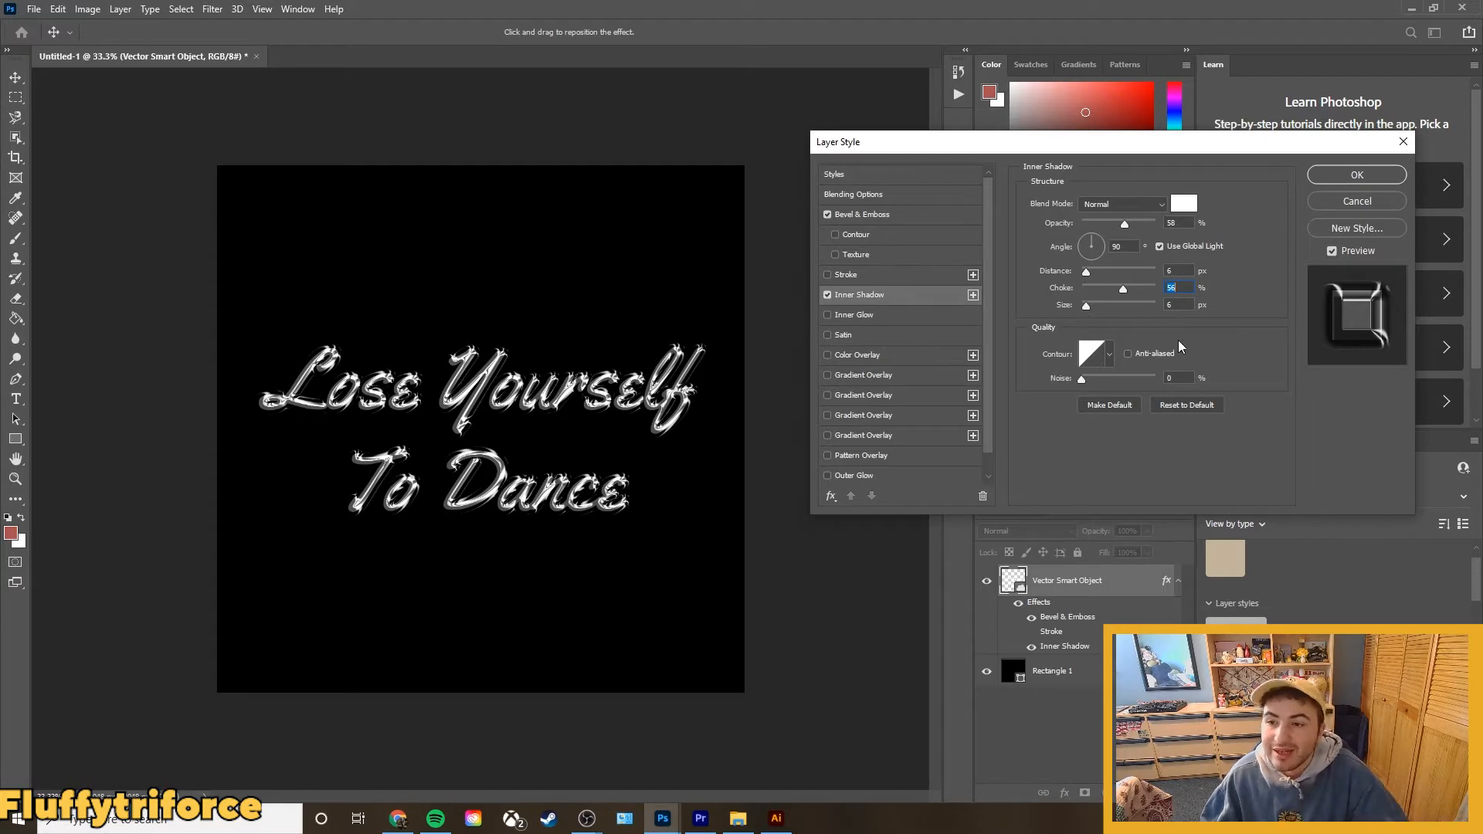
pyautogui.click(1356, 176)
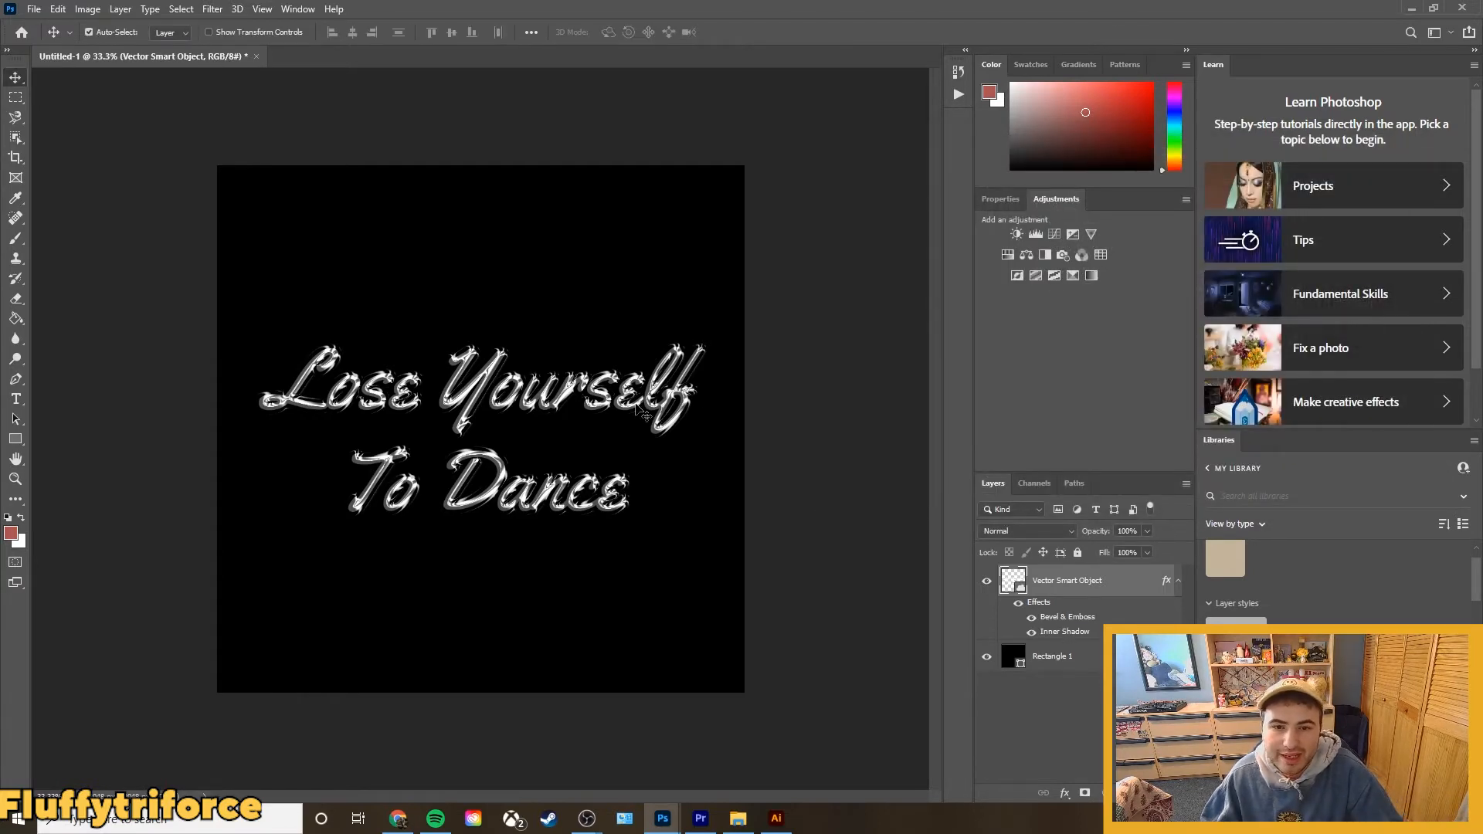
# Add a near-black Color Overlay in Normal mode at 30% opacity to the lettering's layer style and apply it.
pyautogui.scroll(4, 637, 410)
pyautogui.scroll(4, 398, 358)
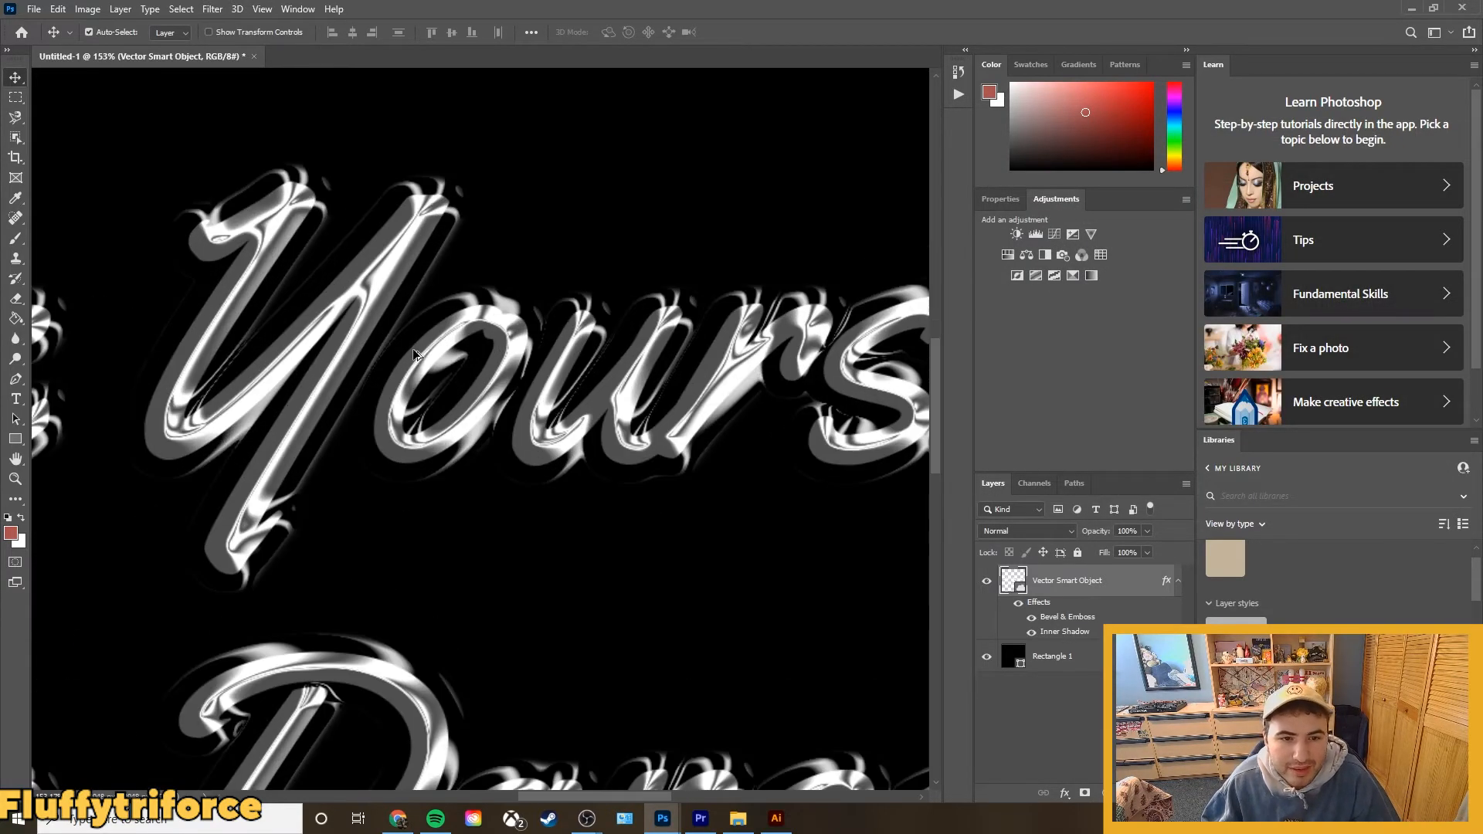
pyautogui.scroll(-1, 397, 357)
pyautogui.scroll(-5, 397, 358)
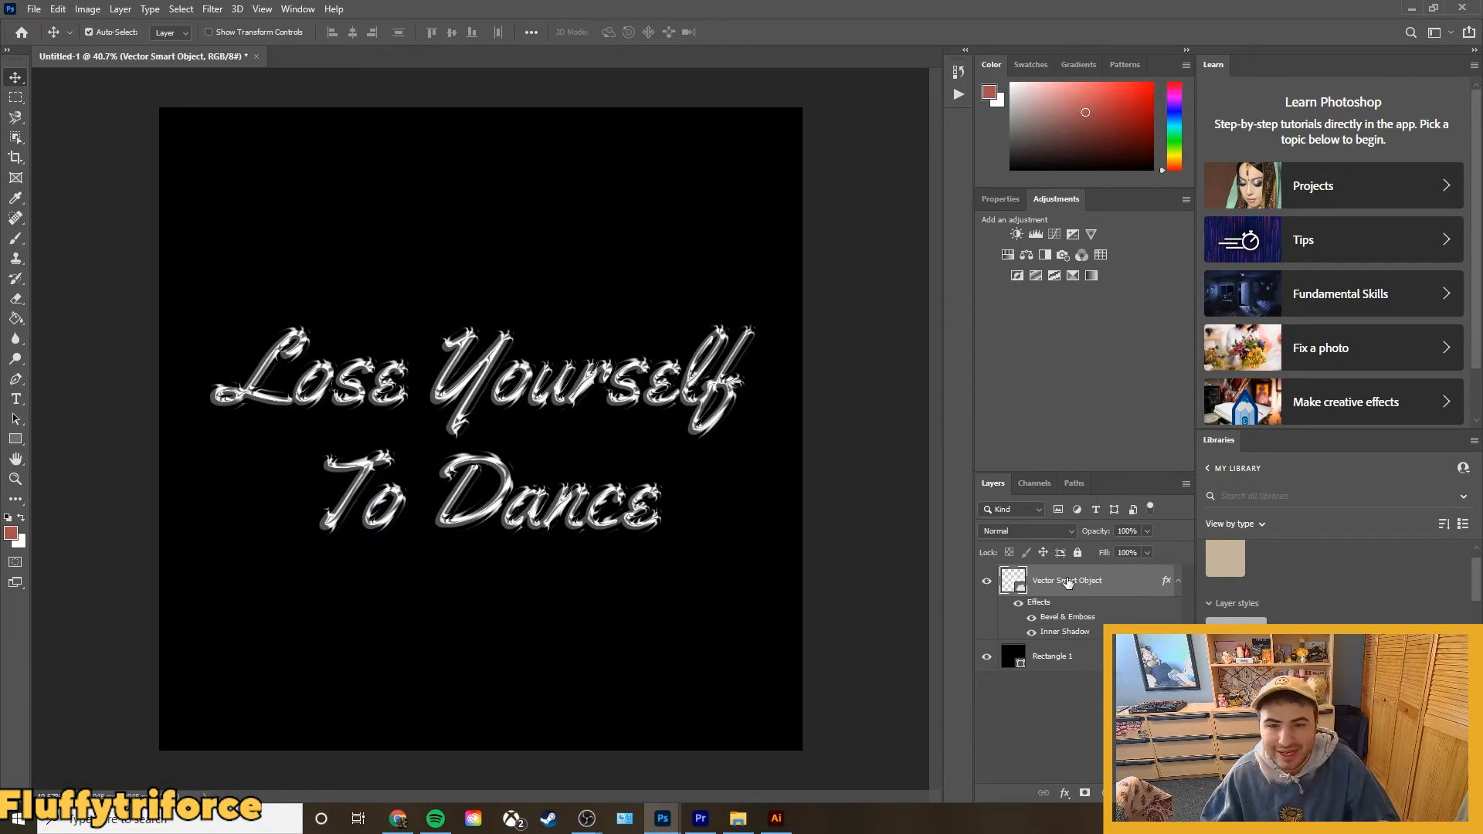
pyautogui.click(1066, 794)
pyautogui.click(985, 726)
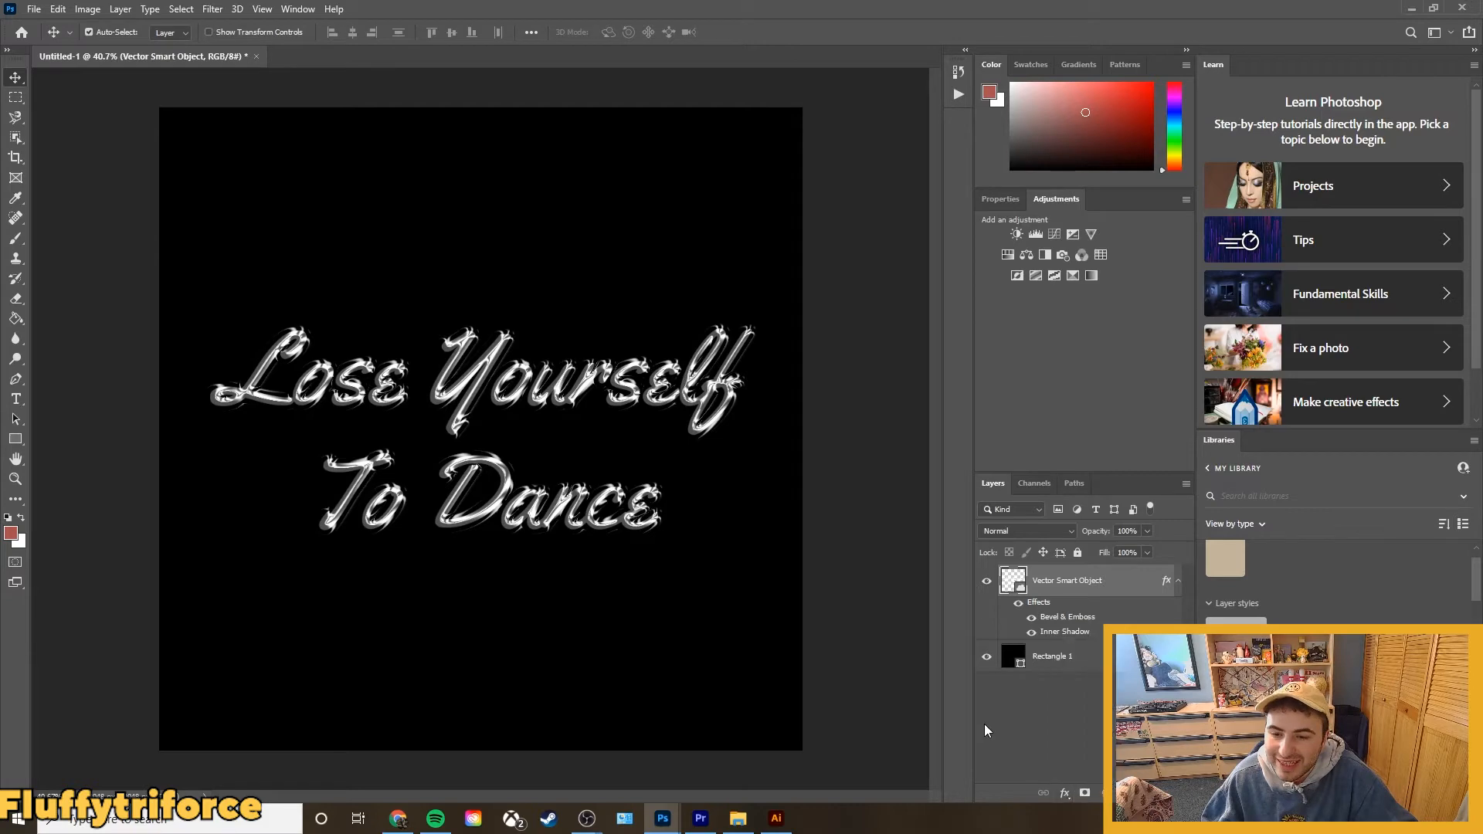
pyautogui.doubleClick(1167, 581)
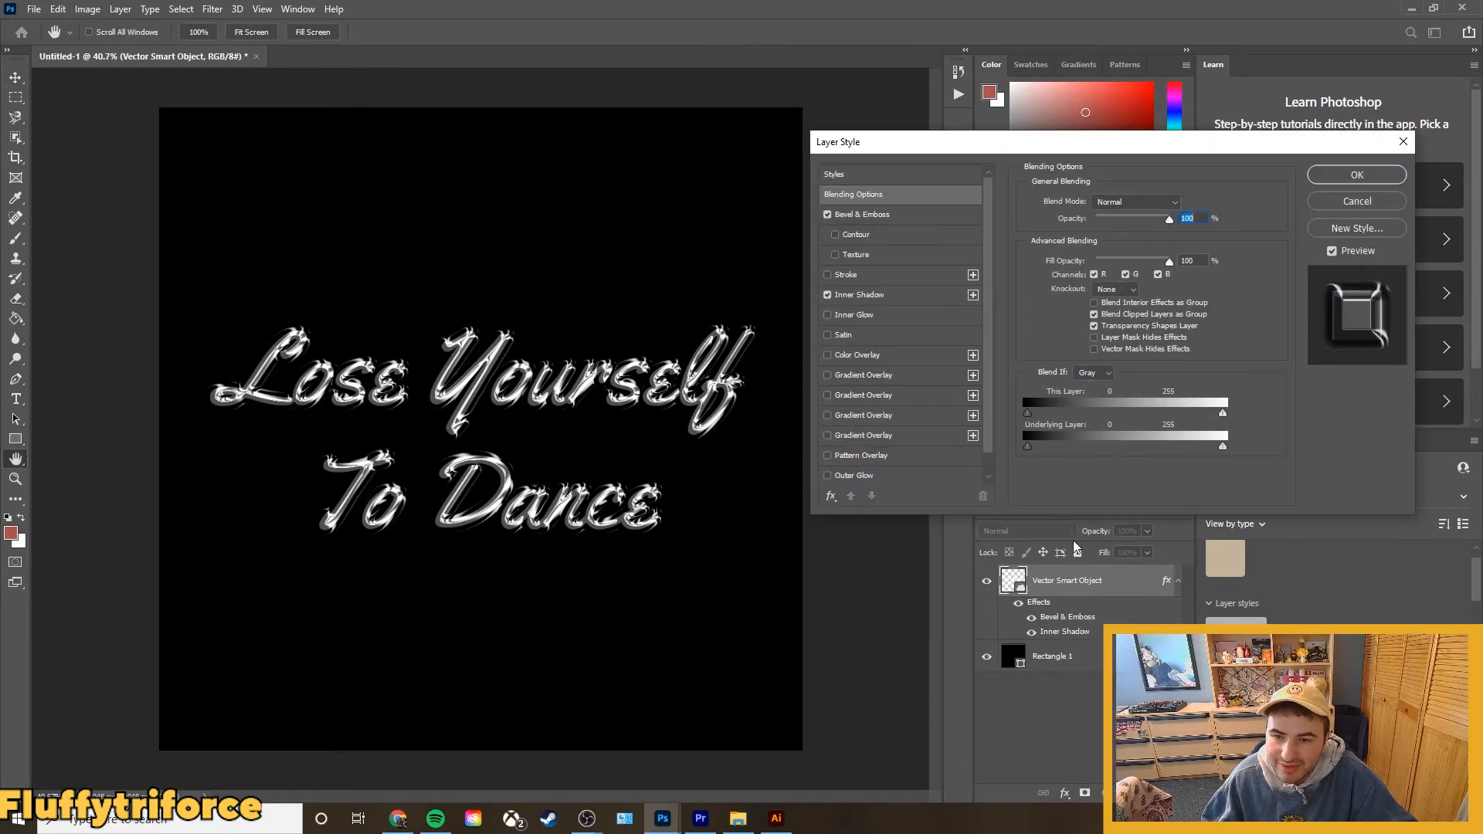
pyautogui.click(893, 356)
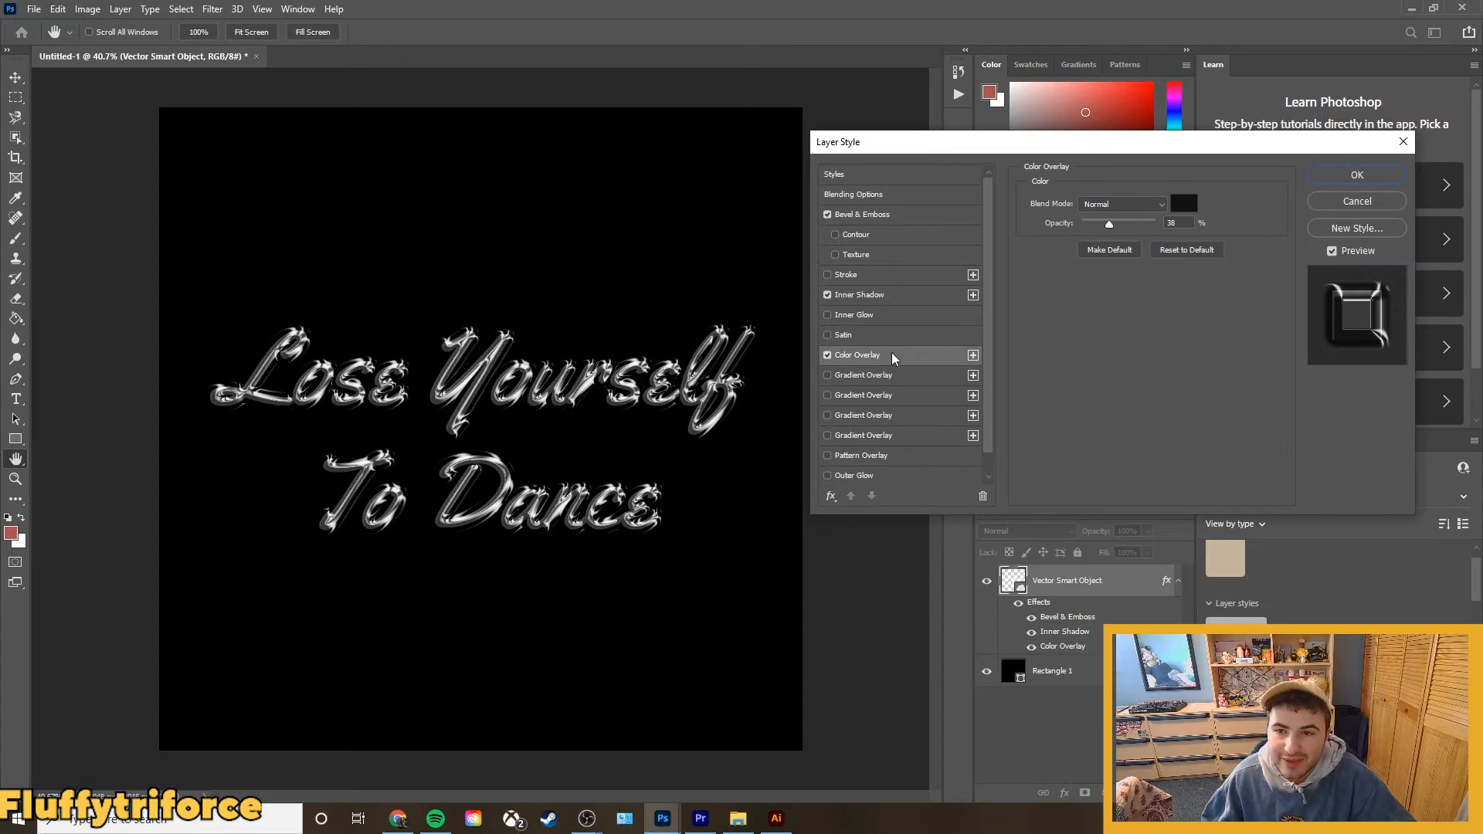
pyautogui.click(828, 355)
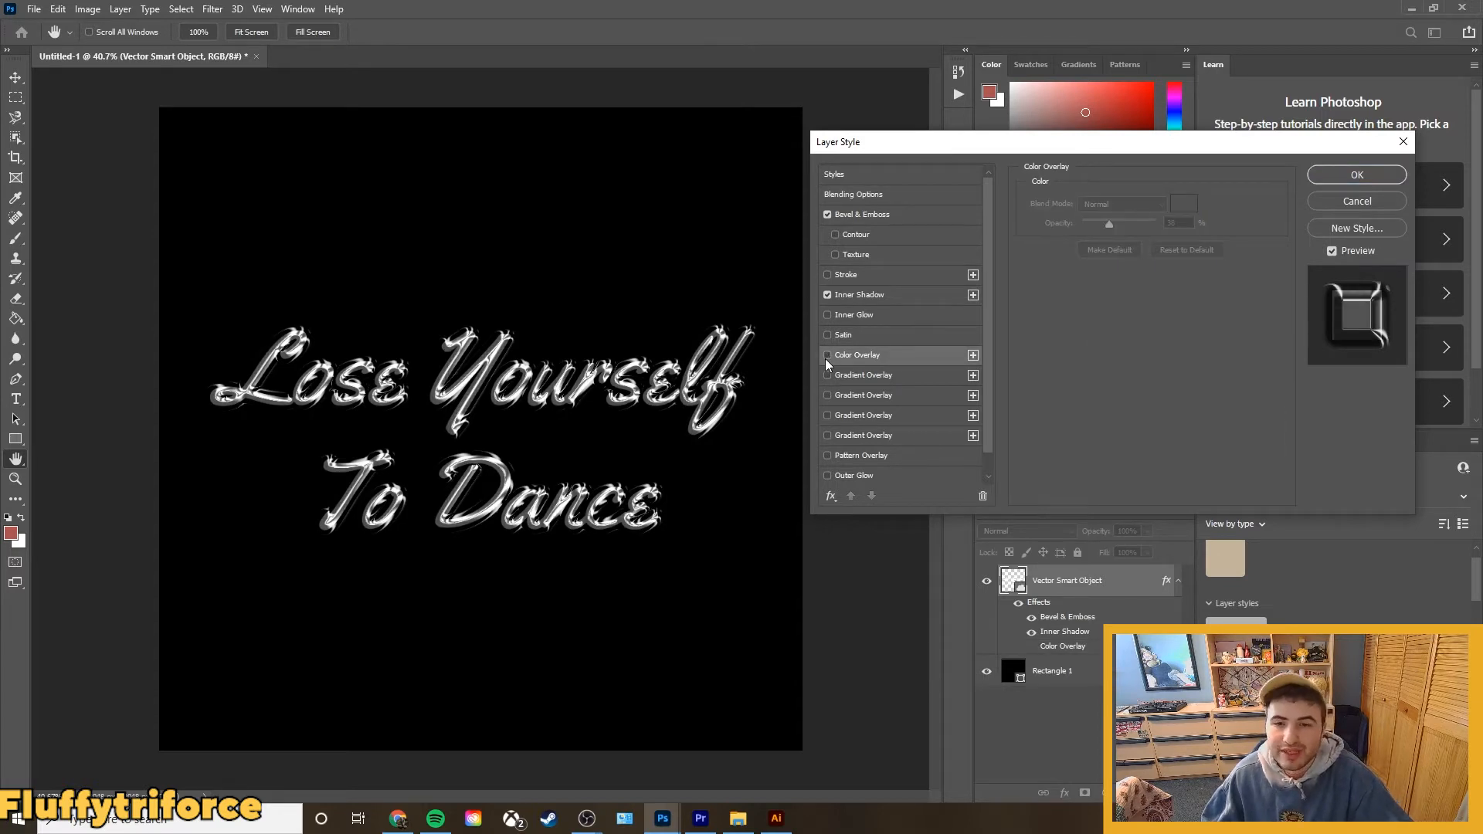
pyautogui.click(827, 355)
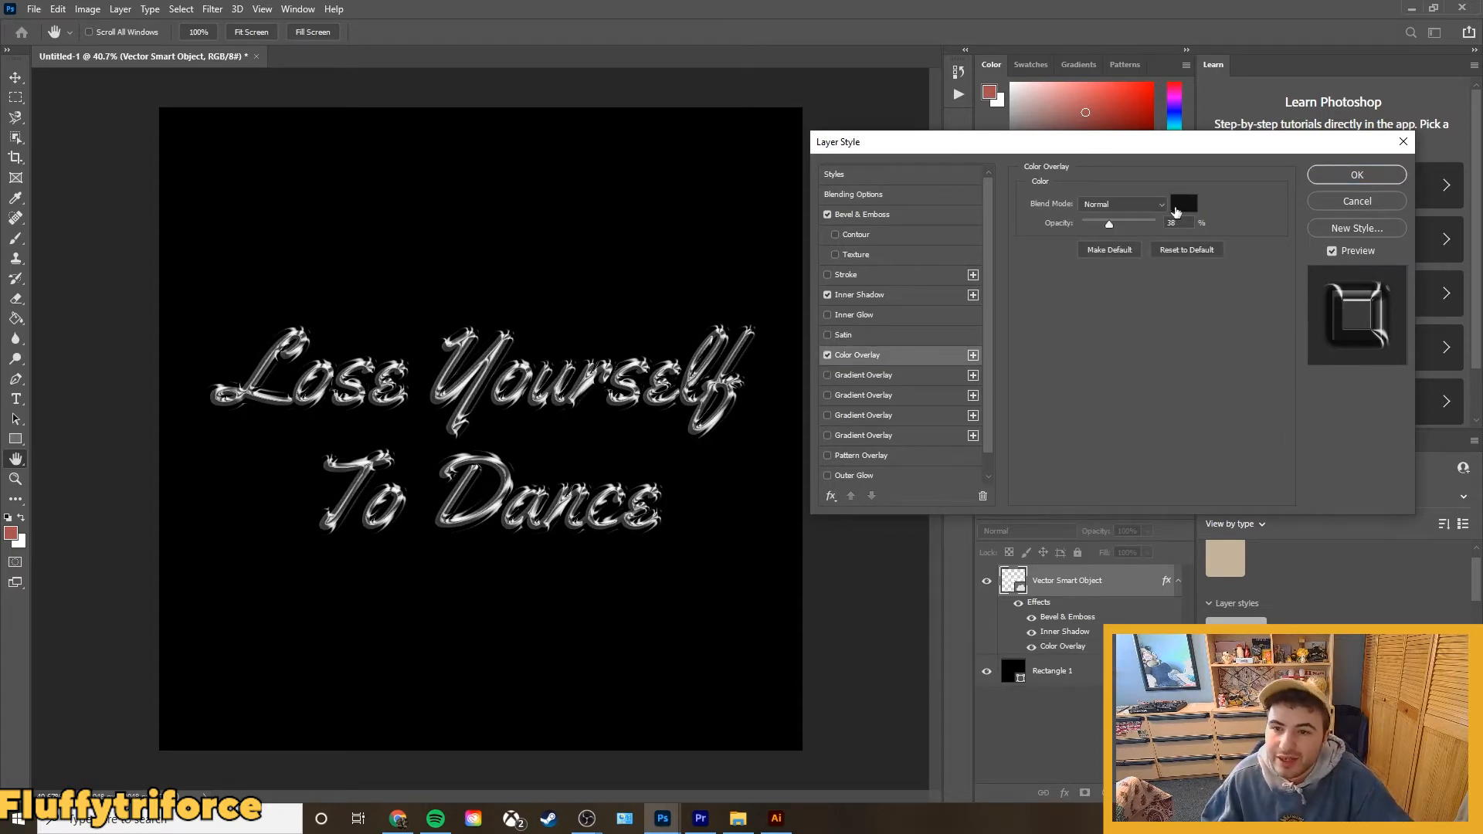
pyautogui.moveTo(1113, 226)
pyautogui.mouseDown()
pyautogui.moveTo(1138, 228)
pyautogui.moveTo(1091, 223)
pyautogui.moveTo(1107, 224)
pyautogui.mouseUp()
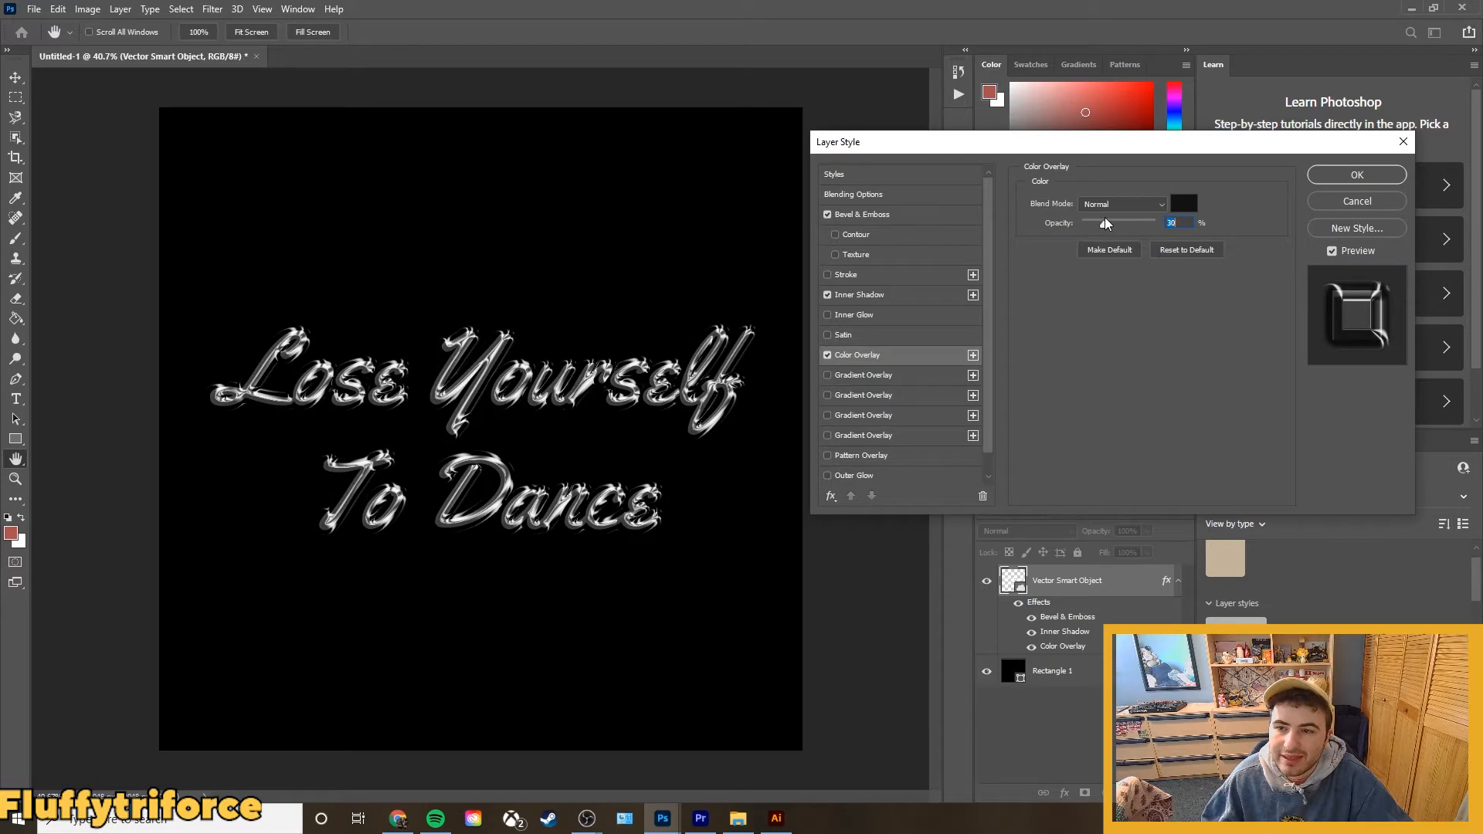
pyautogui.click(1338, 177)
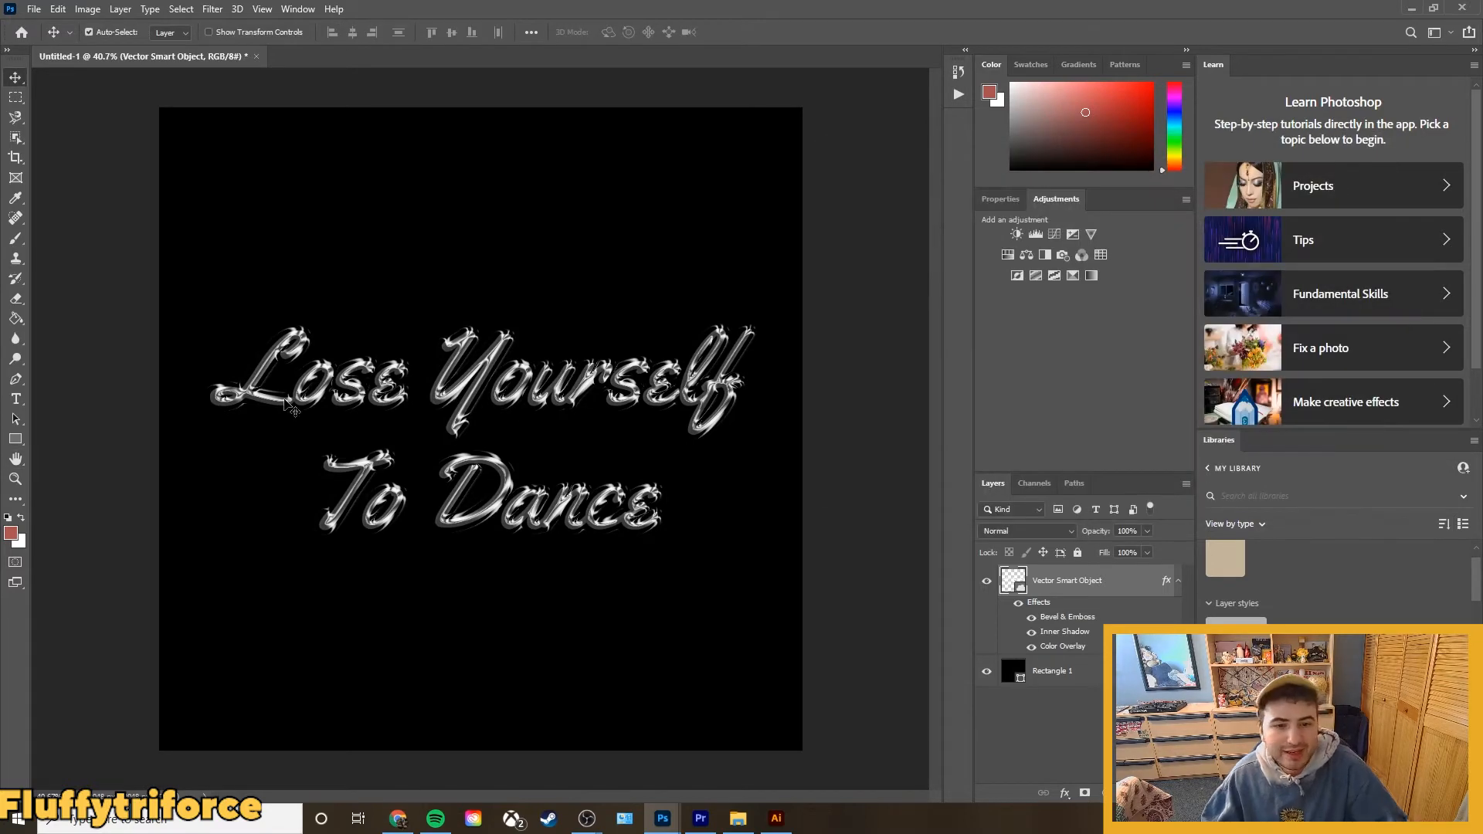
# Examine the chrome lettering up close and at full canvas view.
pyautogui.press('v')
pyautogui.scroll(2, 286, 394)
pyautogui.scroll(3, 286, 394)
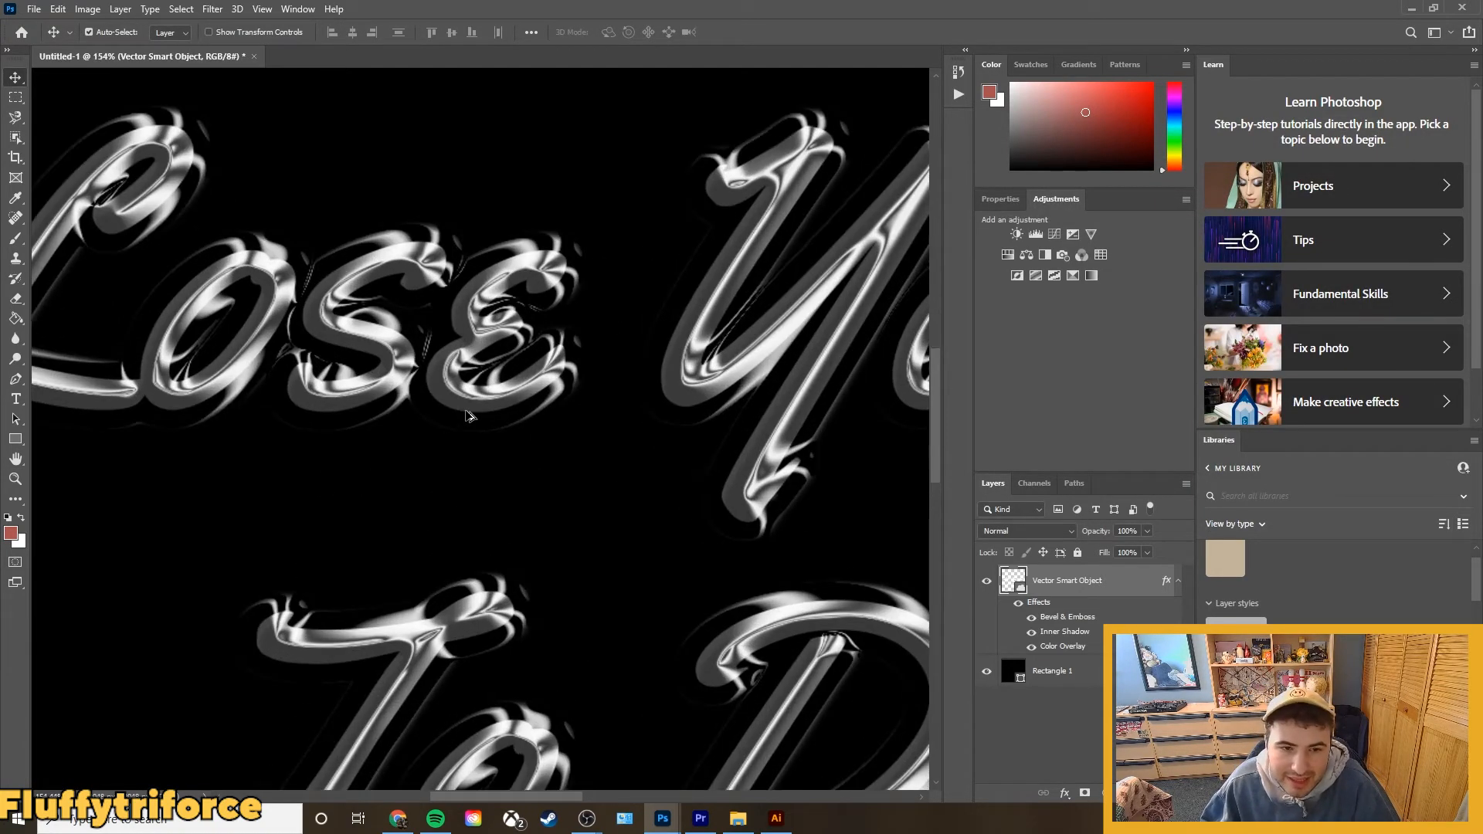
pyautogui.scroll(-7, 469, 415)
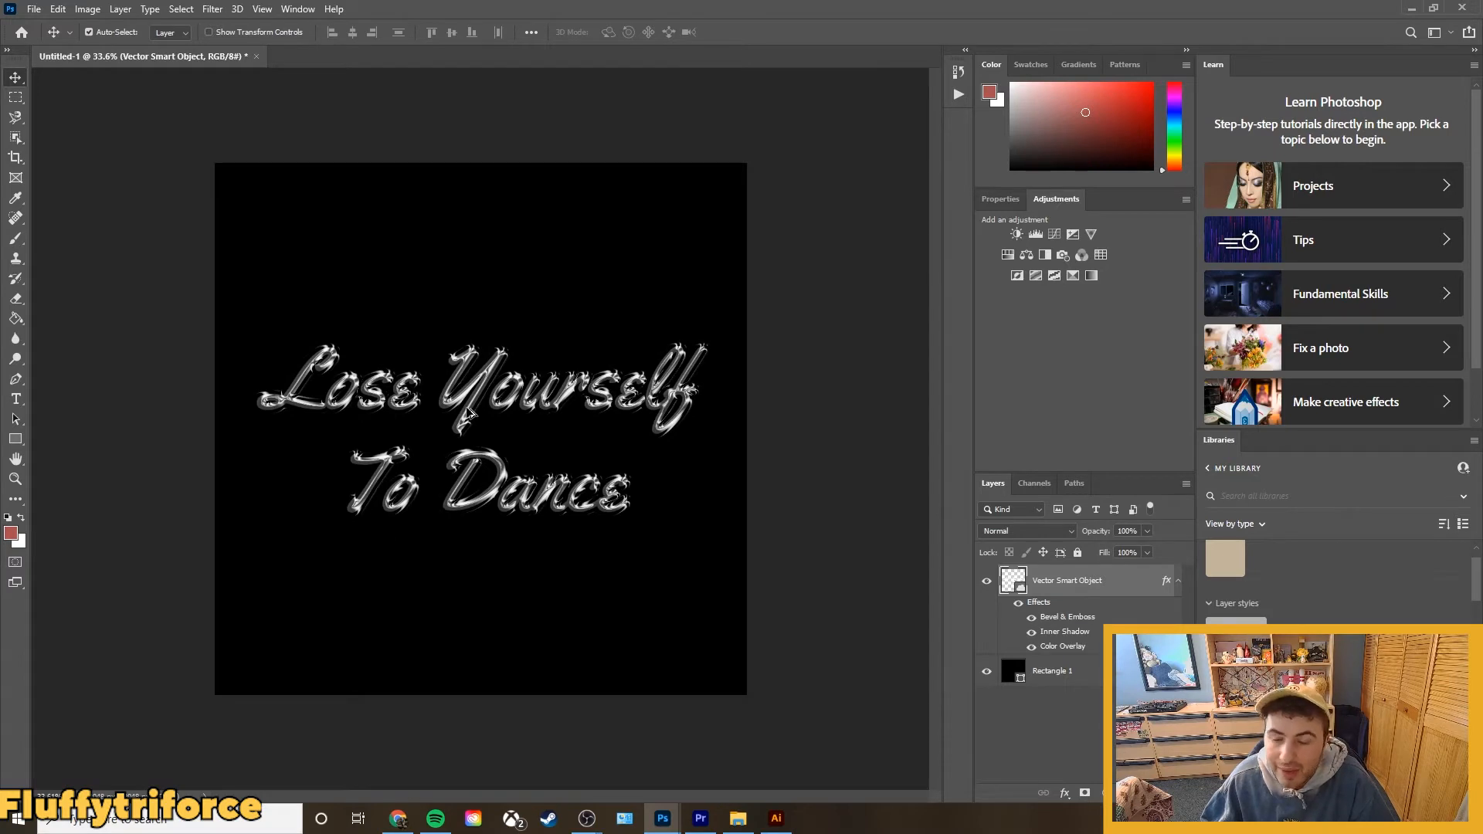
pyautogui.scroll(1, 470, 414)
pyautogui.scroll(-2, 471, 416)
pyautogui.click(278, 407)
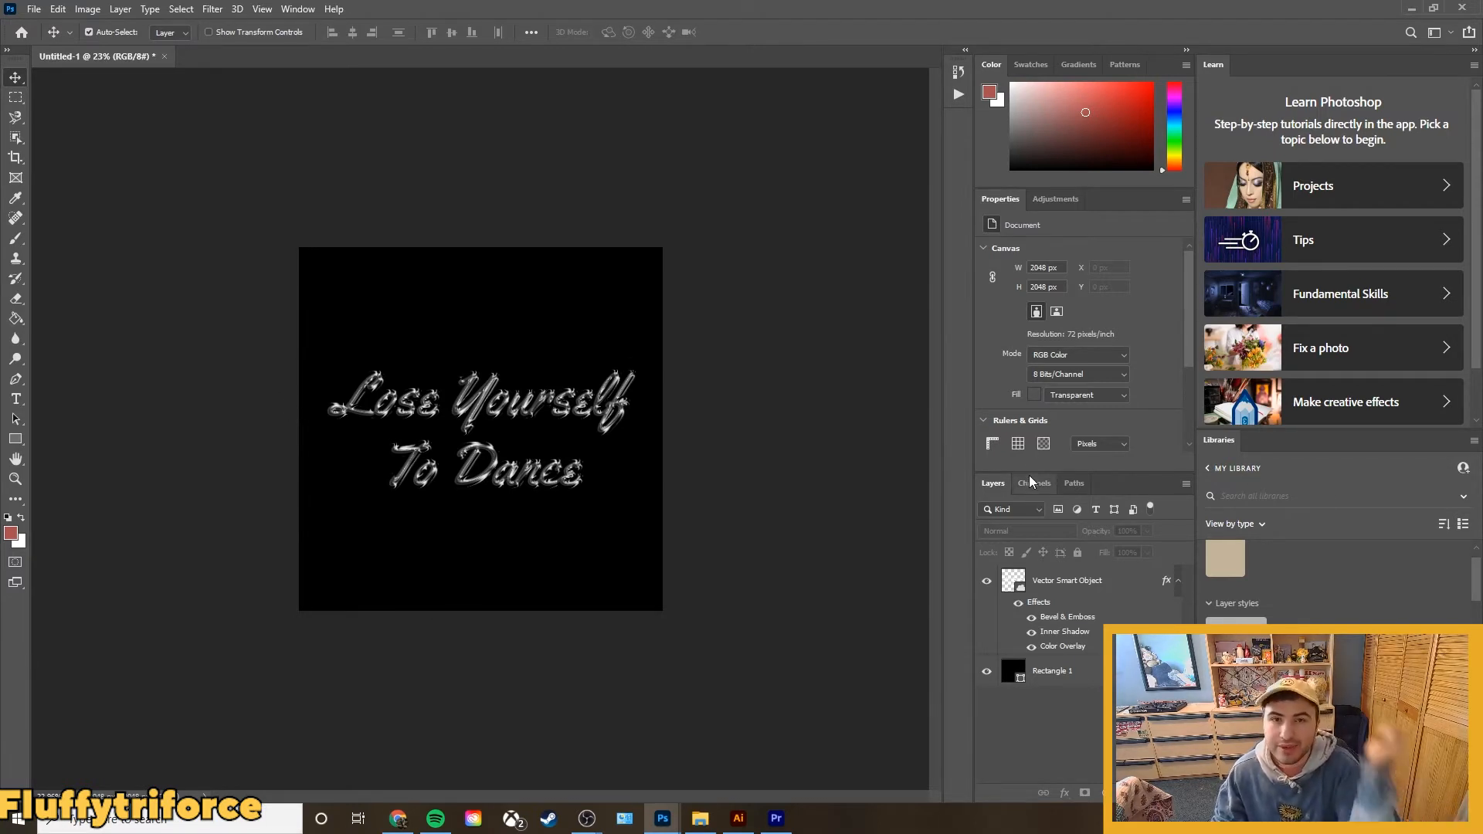
# Create a new layer group, move the lettering smart object into it and collapse the group.
pyautogui.click(1137, 611)
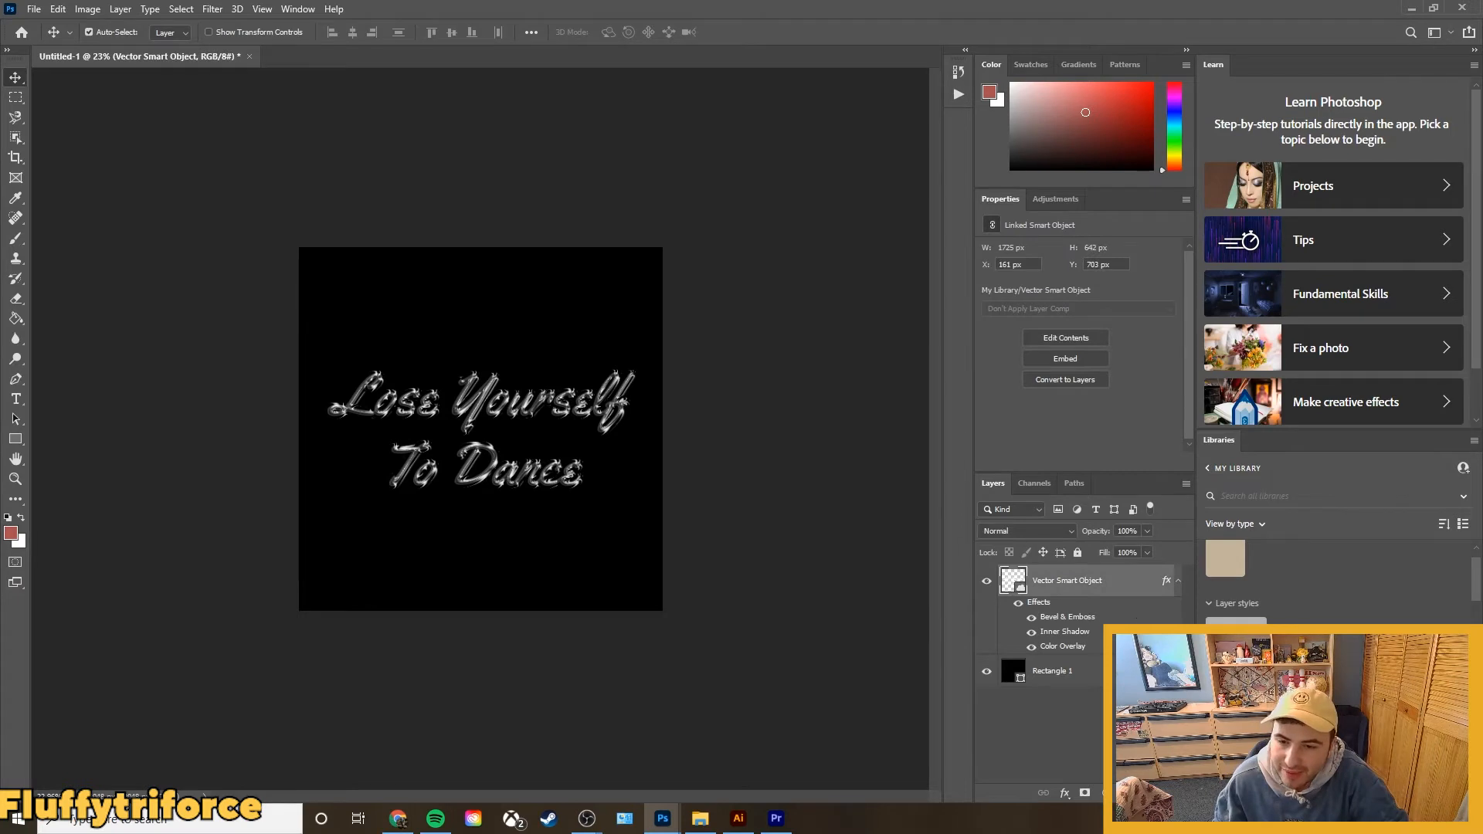
pyautogui.click(1125, 792)
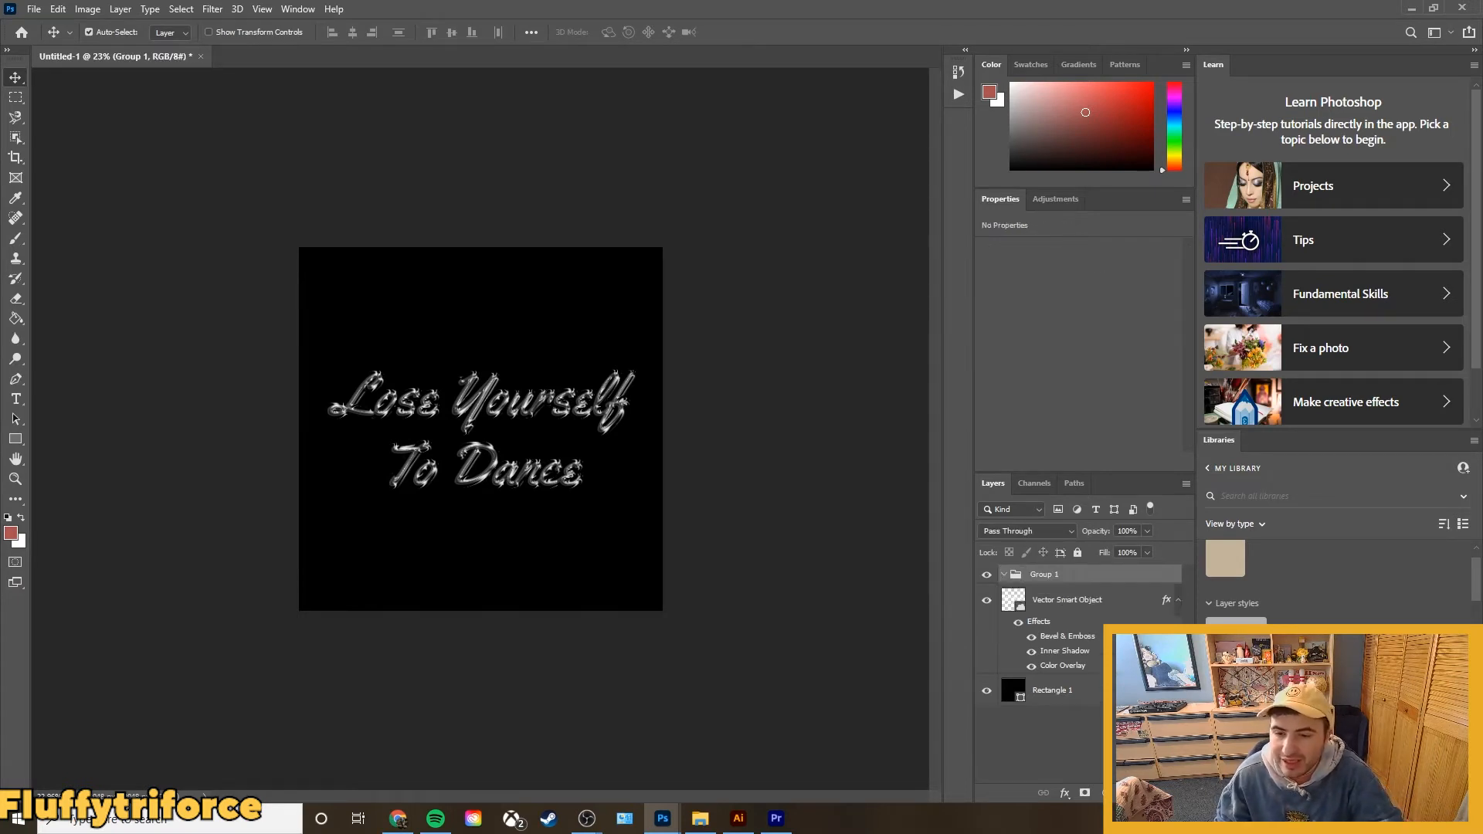
pyautogui.click(1088, 738)
pyautogui.moveTo(1043, 598); pyautogui.dragTo(1043, 576)
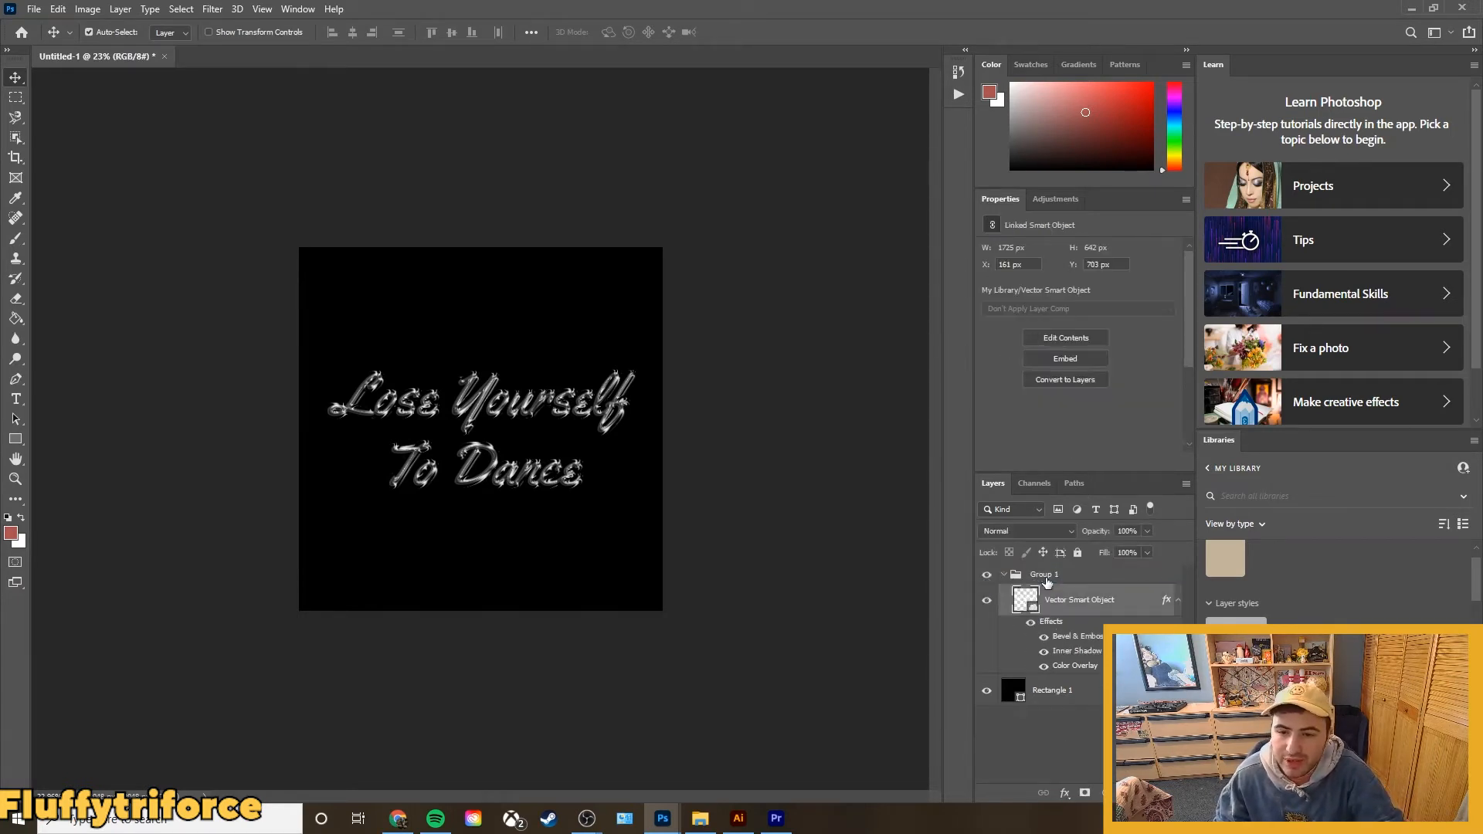
pyautogui.click(1003, 575)
pyautogui.click(1046, 678)
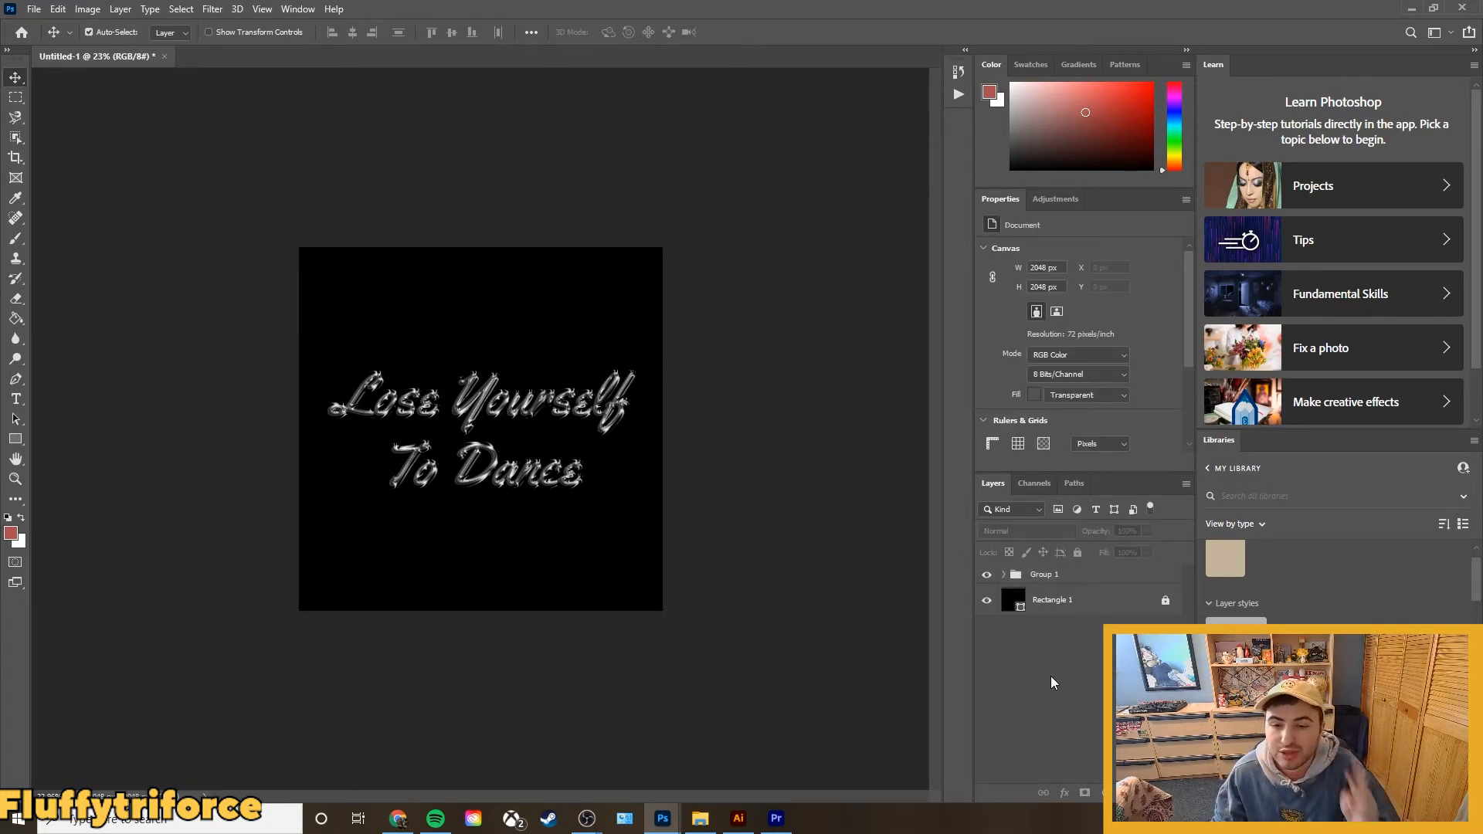
# Add a Curves adjustment layer above the lettering group.
pyautogui.click(120, 10)
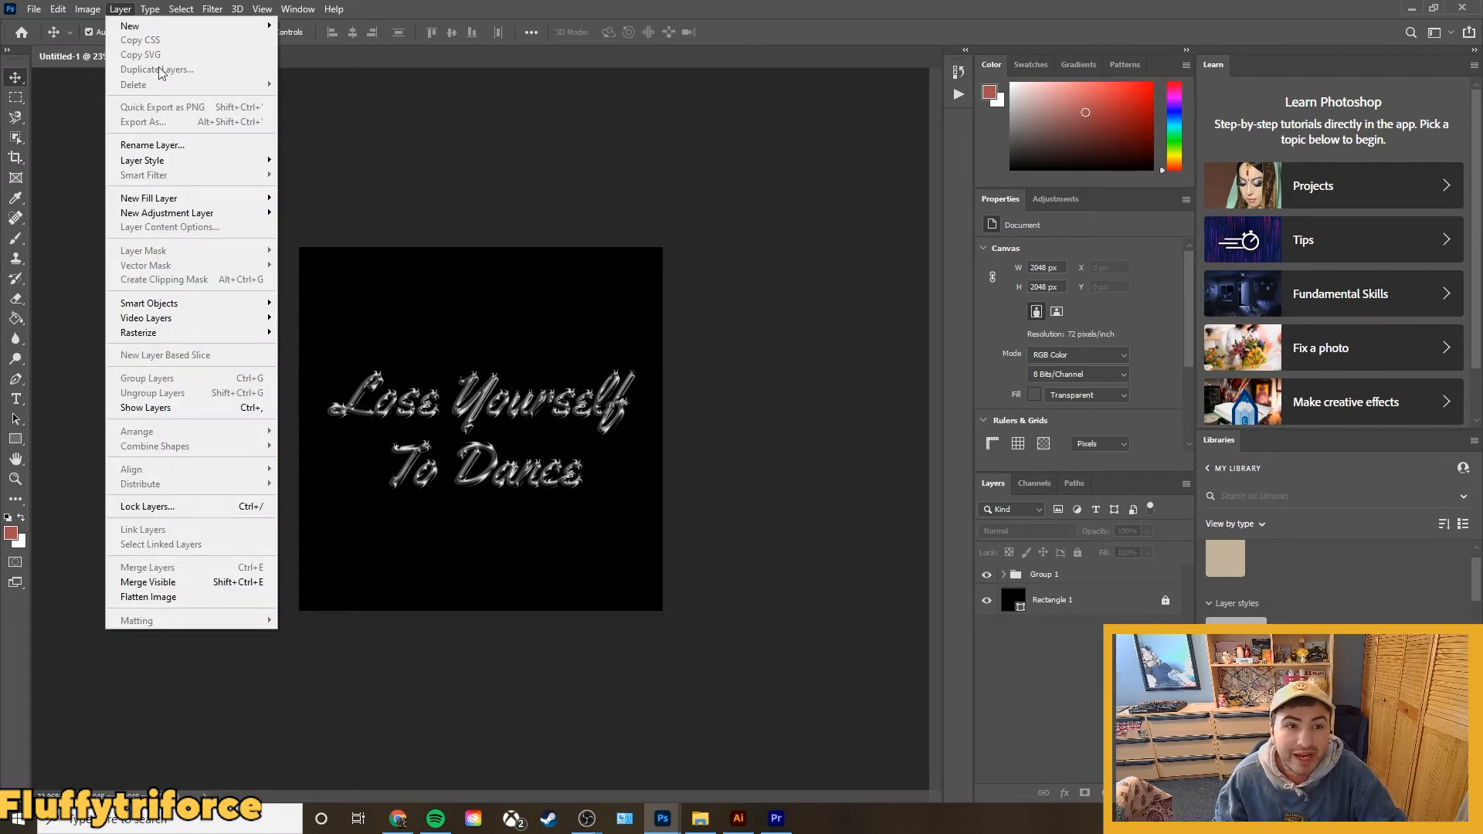
pyautogui.moveTo(193, 213)
pyautogui.click(341, 242)
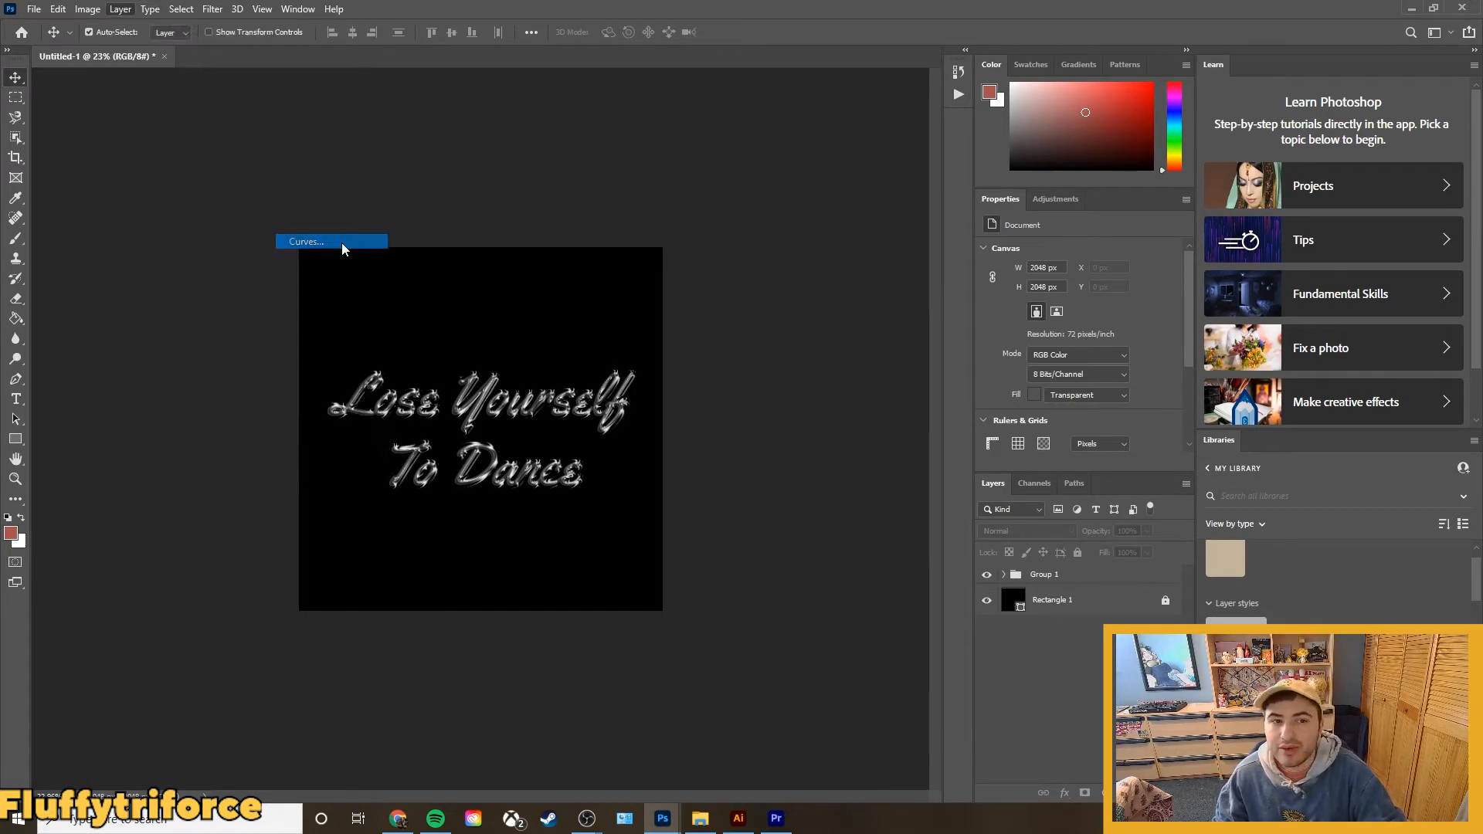
pyautogui.click(866, 243)
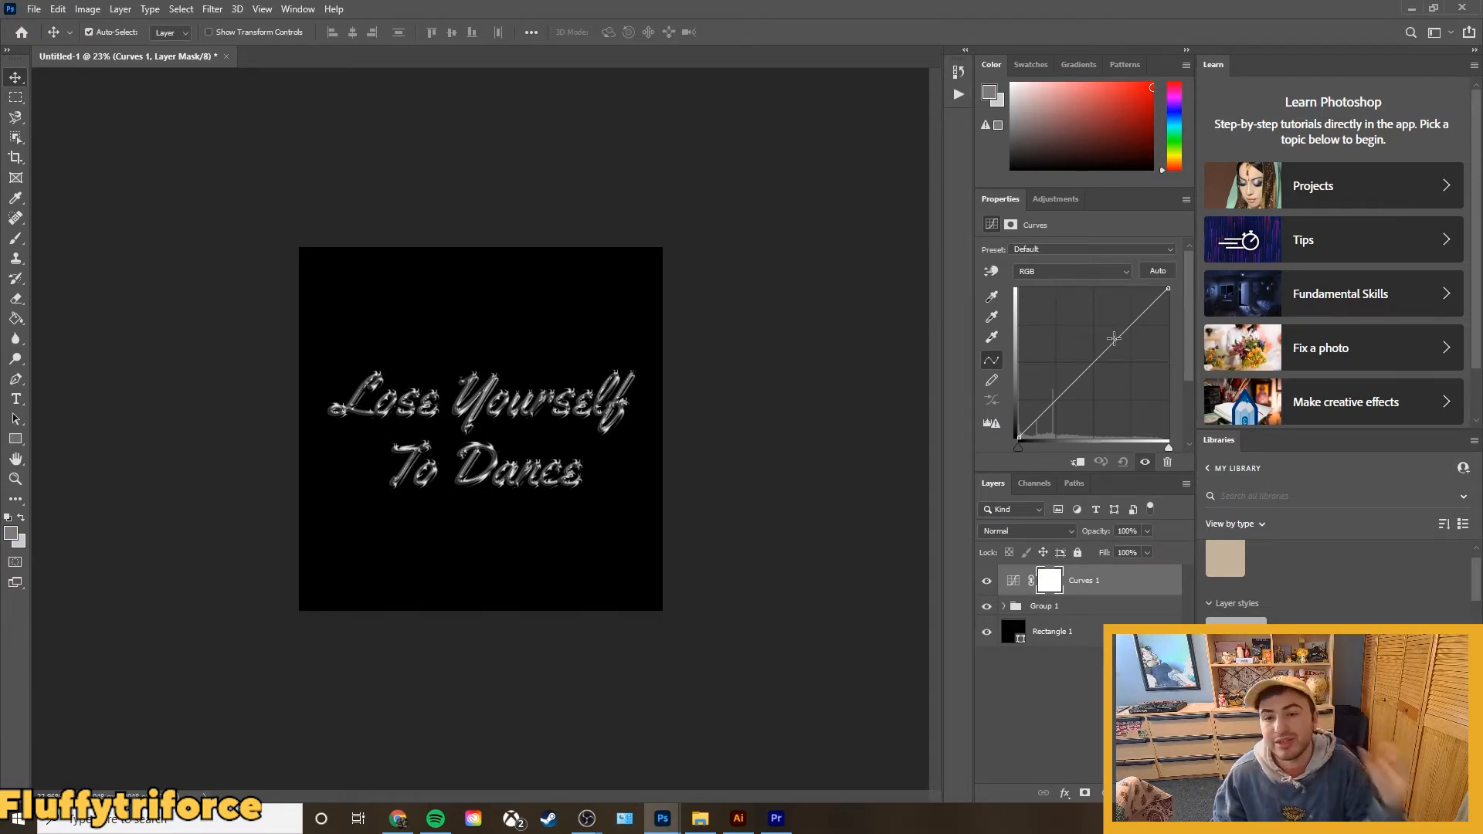
pyautogui.moveTo(1113, 338)
pyautogui.mouseDown()
pyautogui.moveTo(1105, 321)
pyautogui.moveTo(1124, 354)
pyautogui.moveTo(1117, 395)
pyautogui.moveTo(1066, 417)
pyautogui.moveTo(1113, 310)
pyautogui.mouseUp()
pyautogui.moveTo(1069, 409); pyautogui.dragTo(1056, 377)
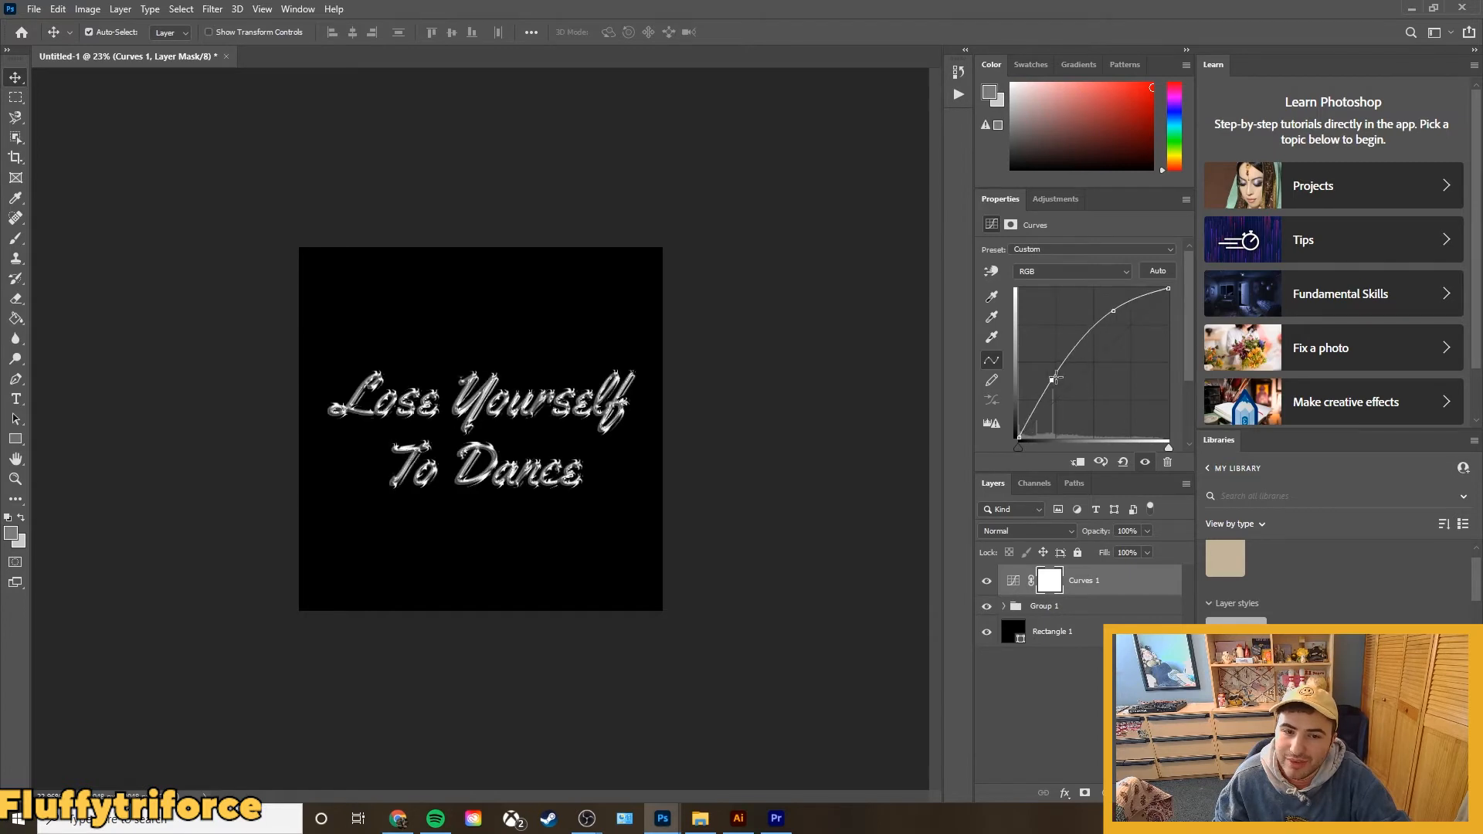
pyautogui.hotkey('ctrl', 'z')
pyautogui.hotkey('ctrl', 'z')
pyautogui.hotkey('ctrl', 'z')
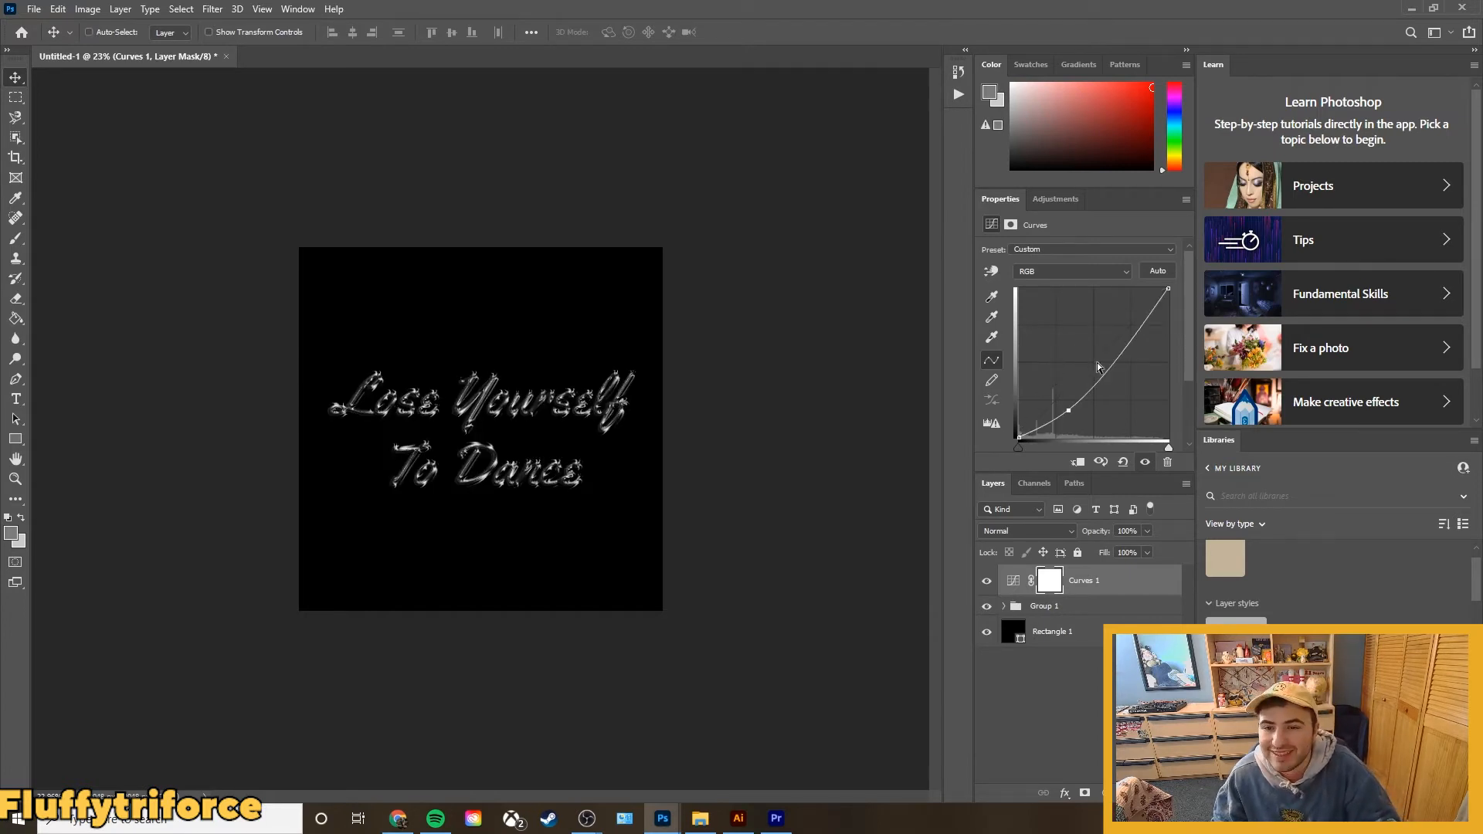
# Raise the upper part of the RGB curve with a single point to brighten the lettering, and deselect the layer.
pyautogui.moveTo(1128, 329); pyautogui.dragTo(1115, 314)
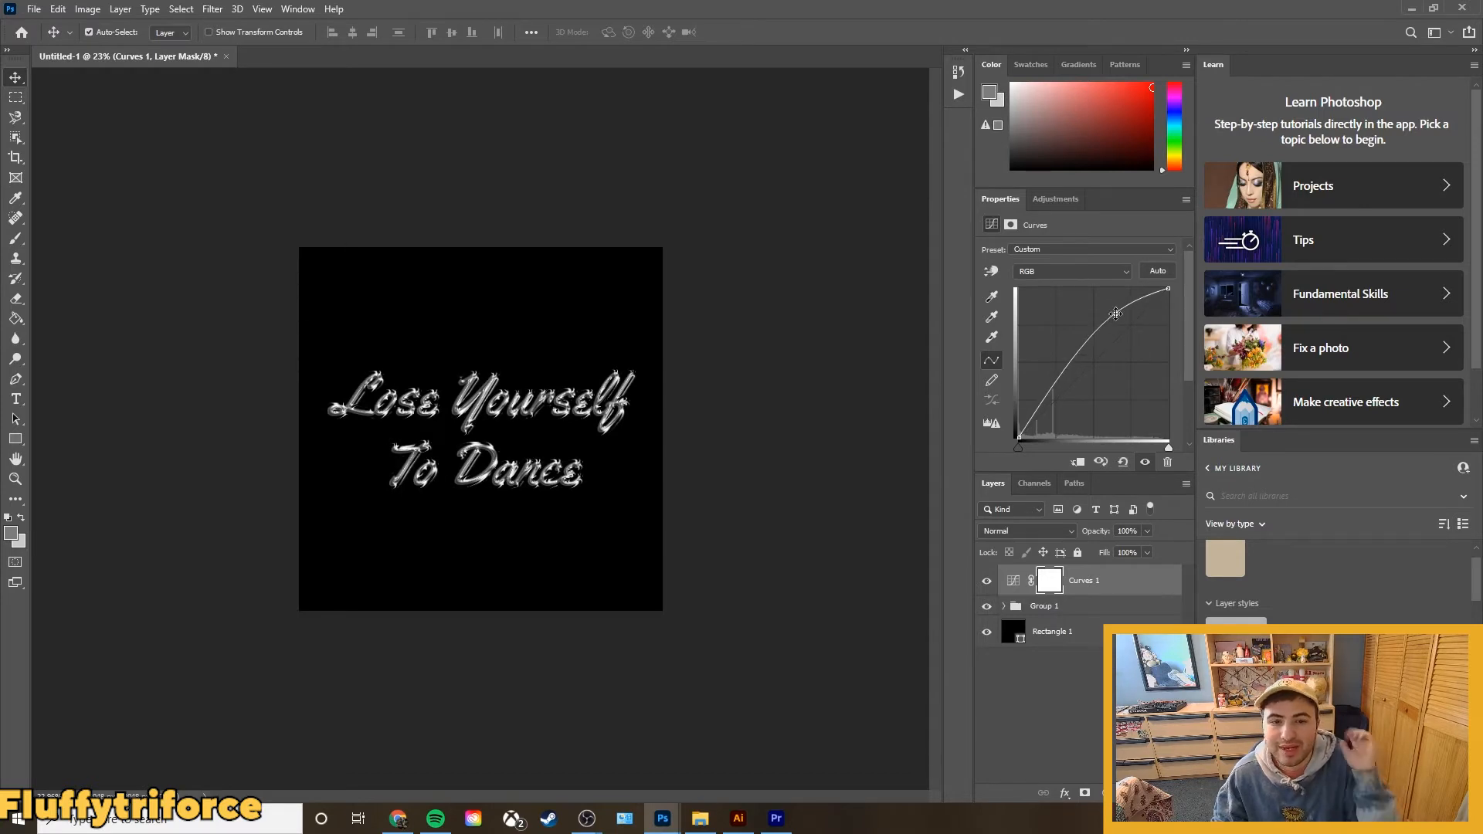
pyautogui.click(1113, 692)
# Add a Gradient Map adjustment layer above the Curves layer.
pyautogui.click(123, 9)
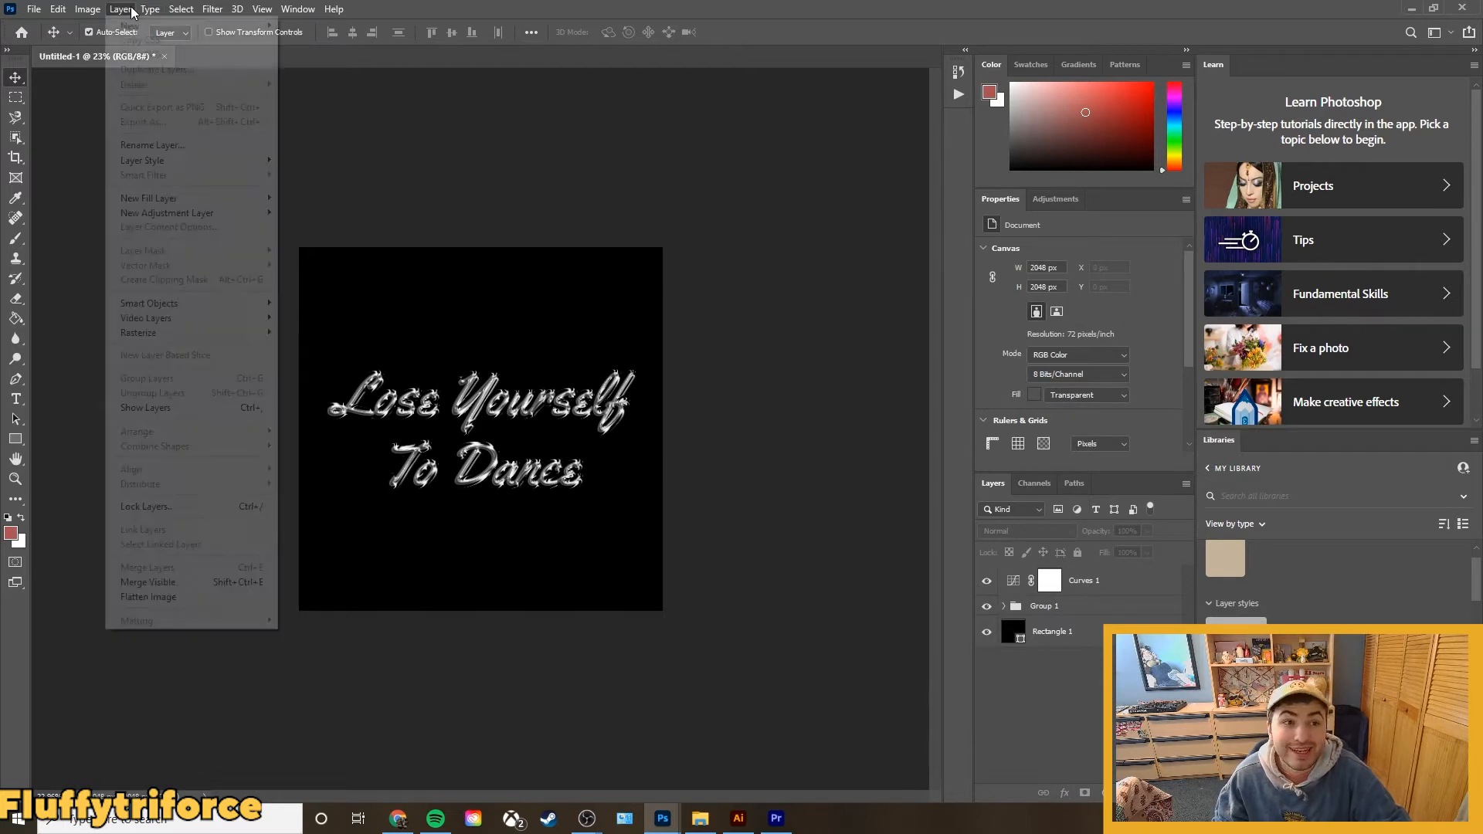
pyautogui.moveTo(188, 215)
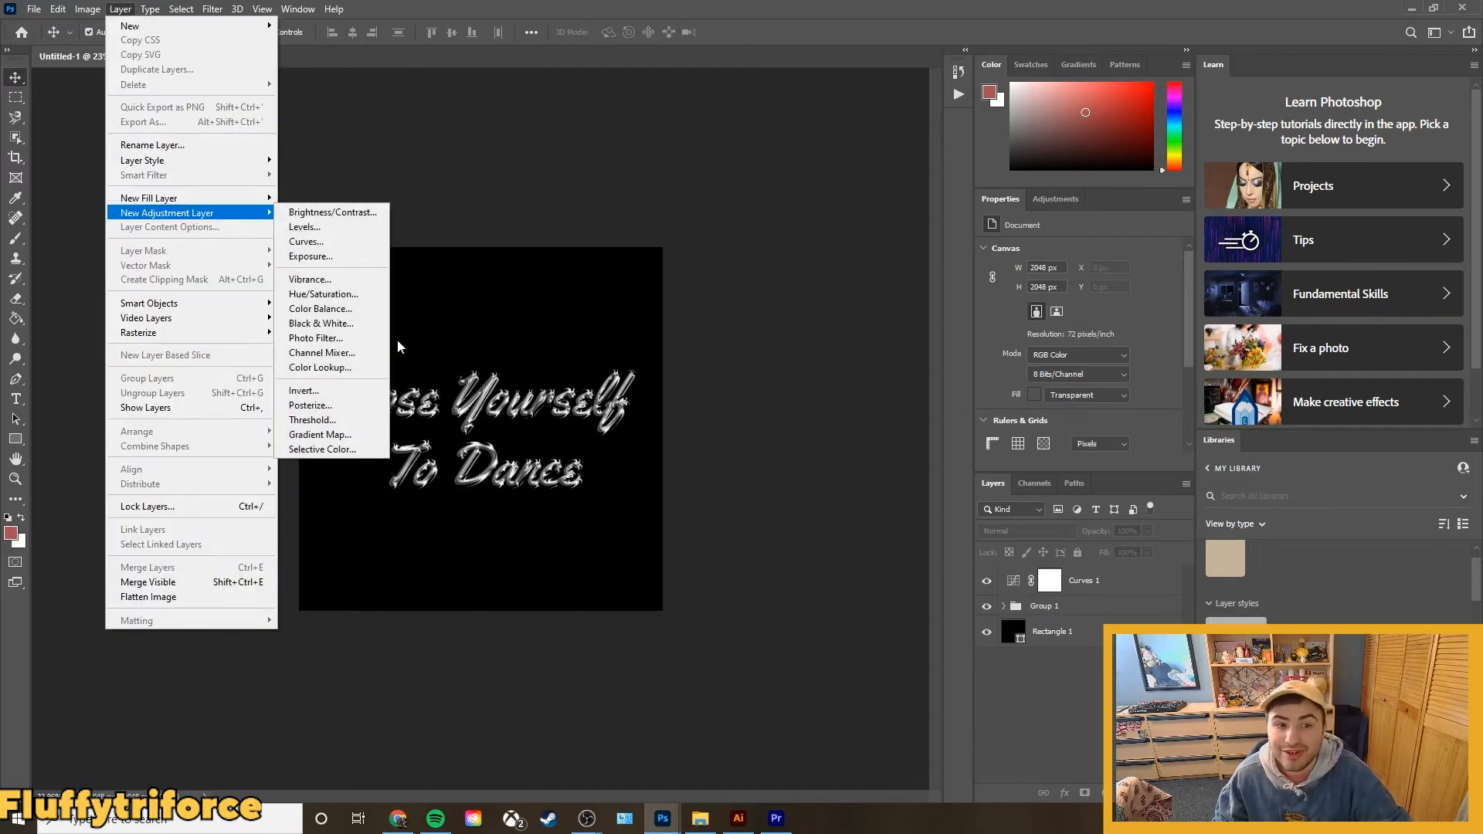
pyautogui.click(343, 434)
pyautogui.click(859, 244)
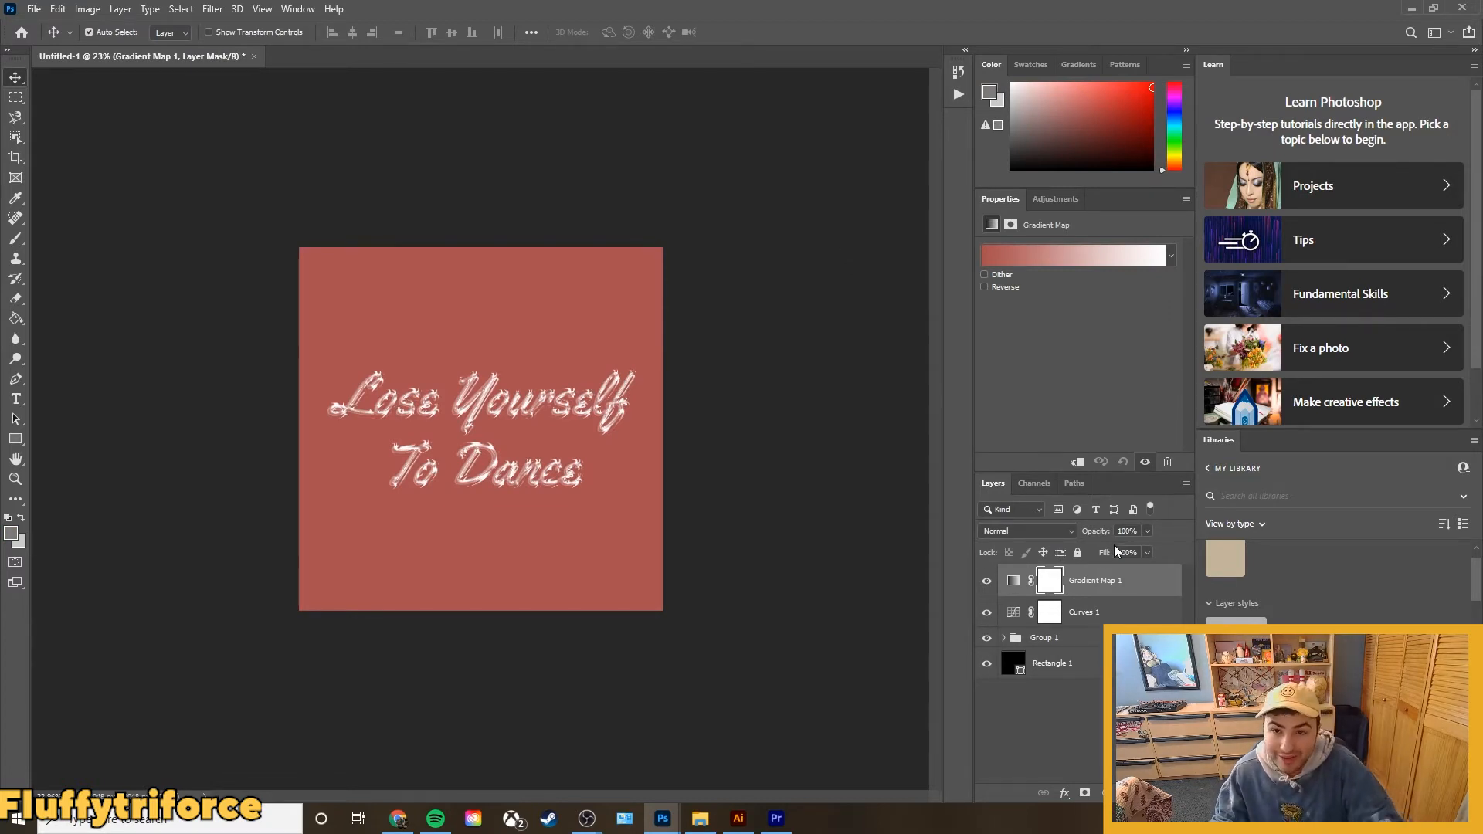
# Clip both the Gradient Map and Curves adjustment layers to the lettering group.
pyautogui.keyDown('shift'); pyautogui.click(1105, 613); pyautogui.keyUp('shift')
pyautogui.rightClick(1103, 615)
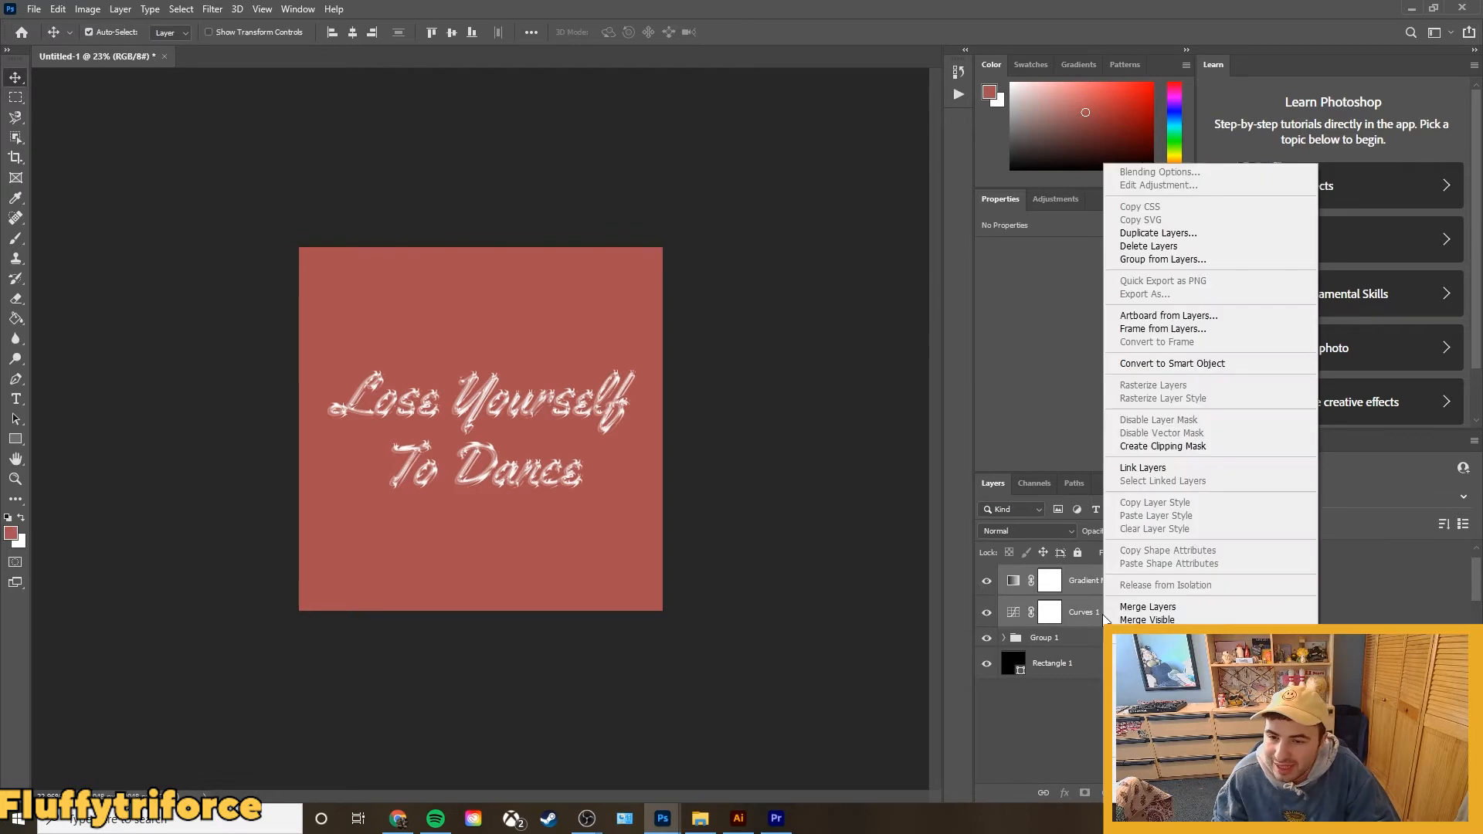
pyautogui.click(1176, 446)
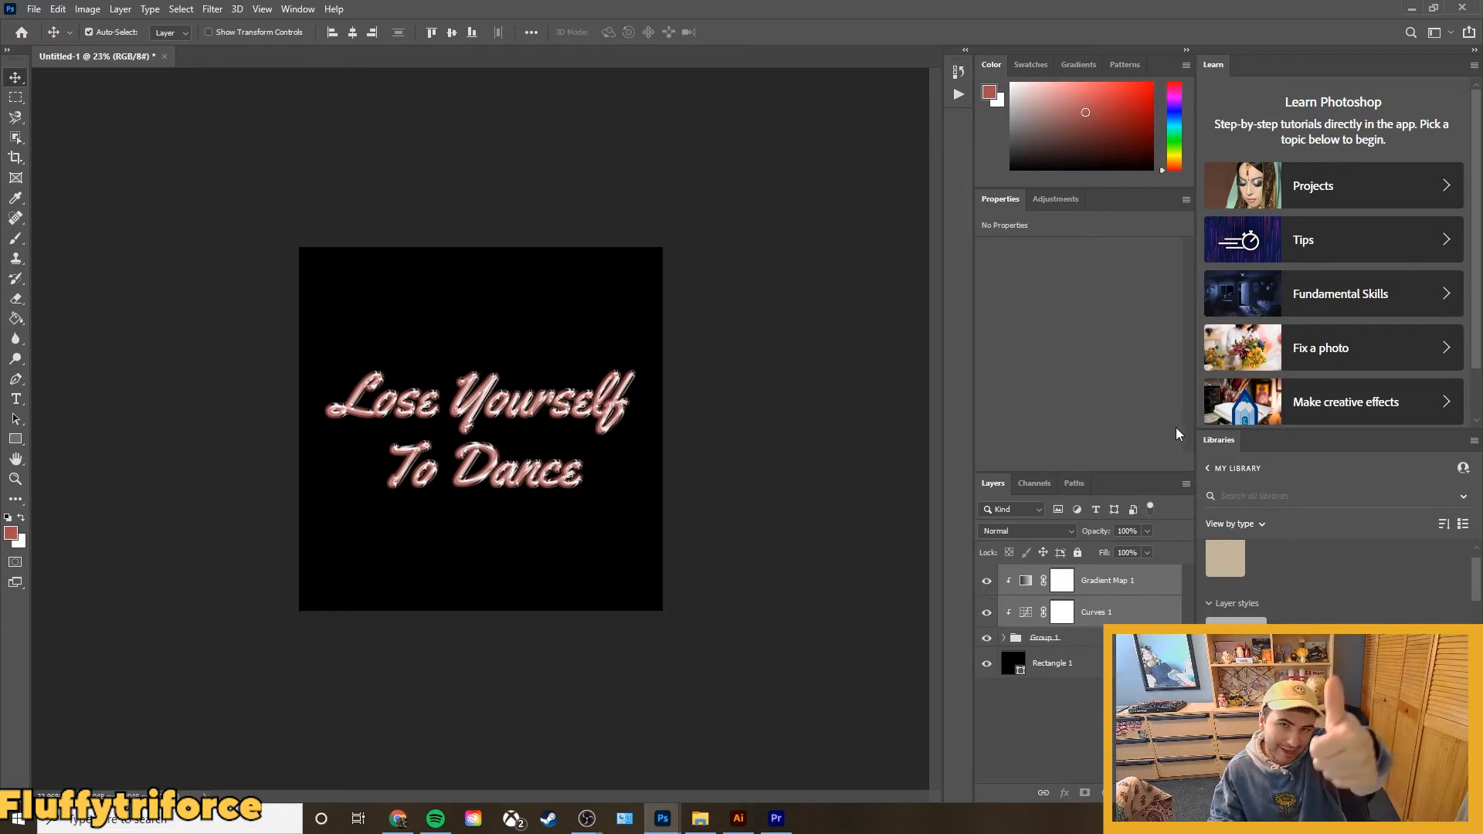
pyautogui.click(1068, 685)
# Open the Gradient Map layer's gradient in the Gradient Editor.
pyautogui.click(1025, 581)
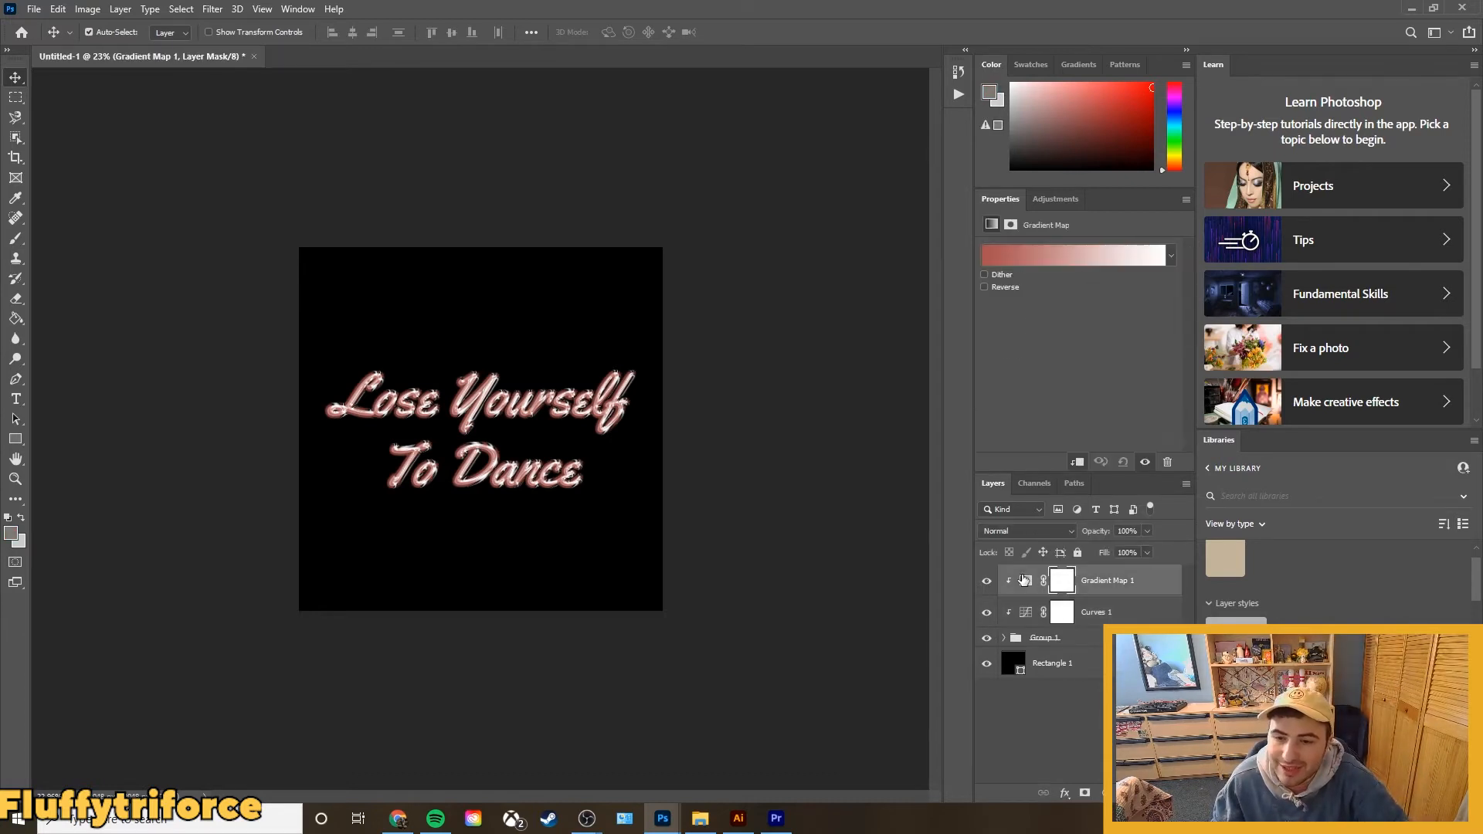
pyautogui.click(1025, 581)
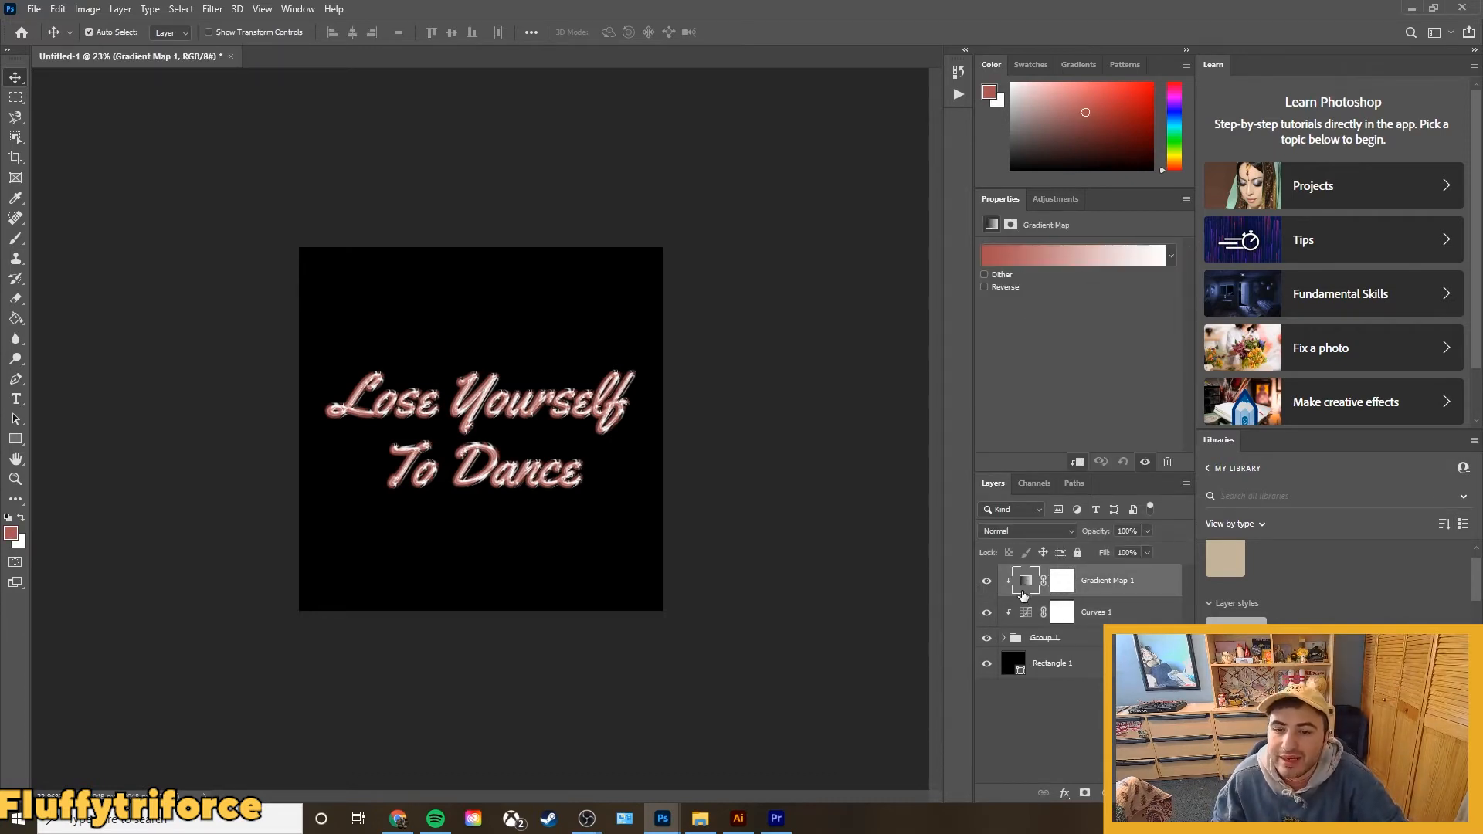
pyautogui.click(1038, 256)
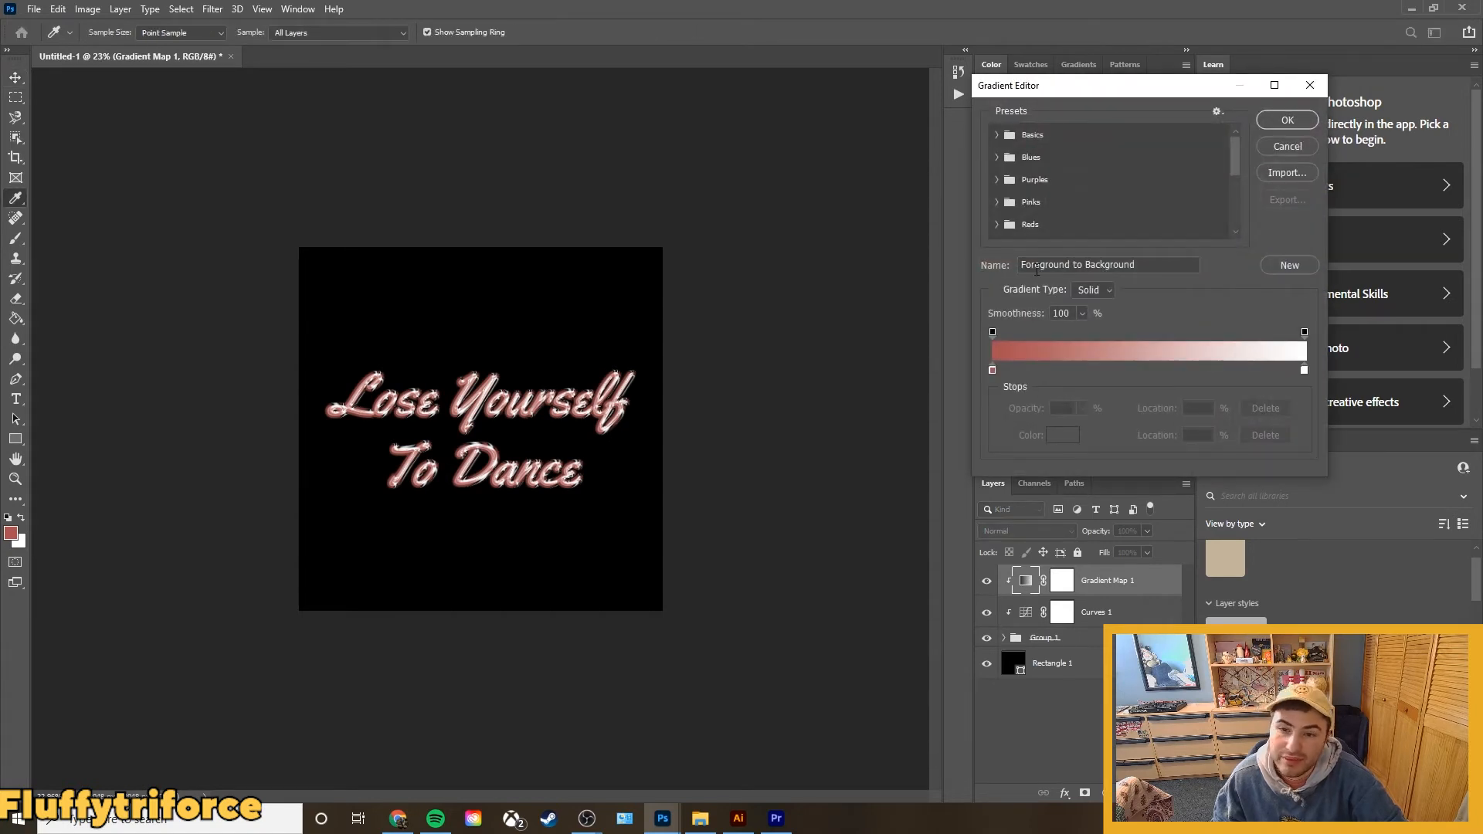
# Try gradients from the Reds presets on the lettering, ending with Red_07.
pyautogui.scroll(-2, 1046, 232)
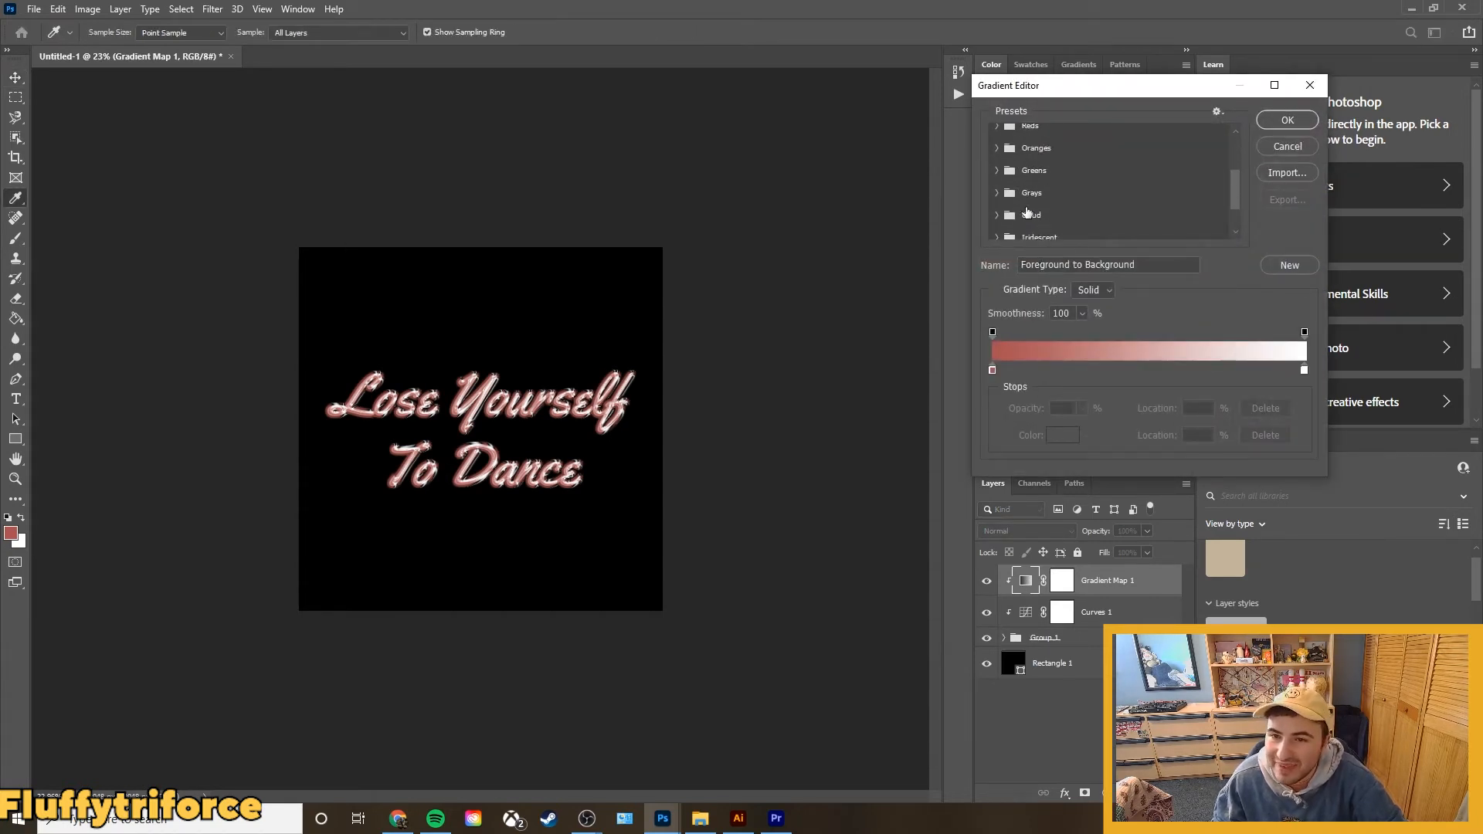
pyautogui.click(1001, 123)
pyautogui.click(1066, 149)
pyautogui.click(1163, 152)
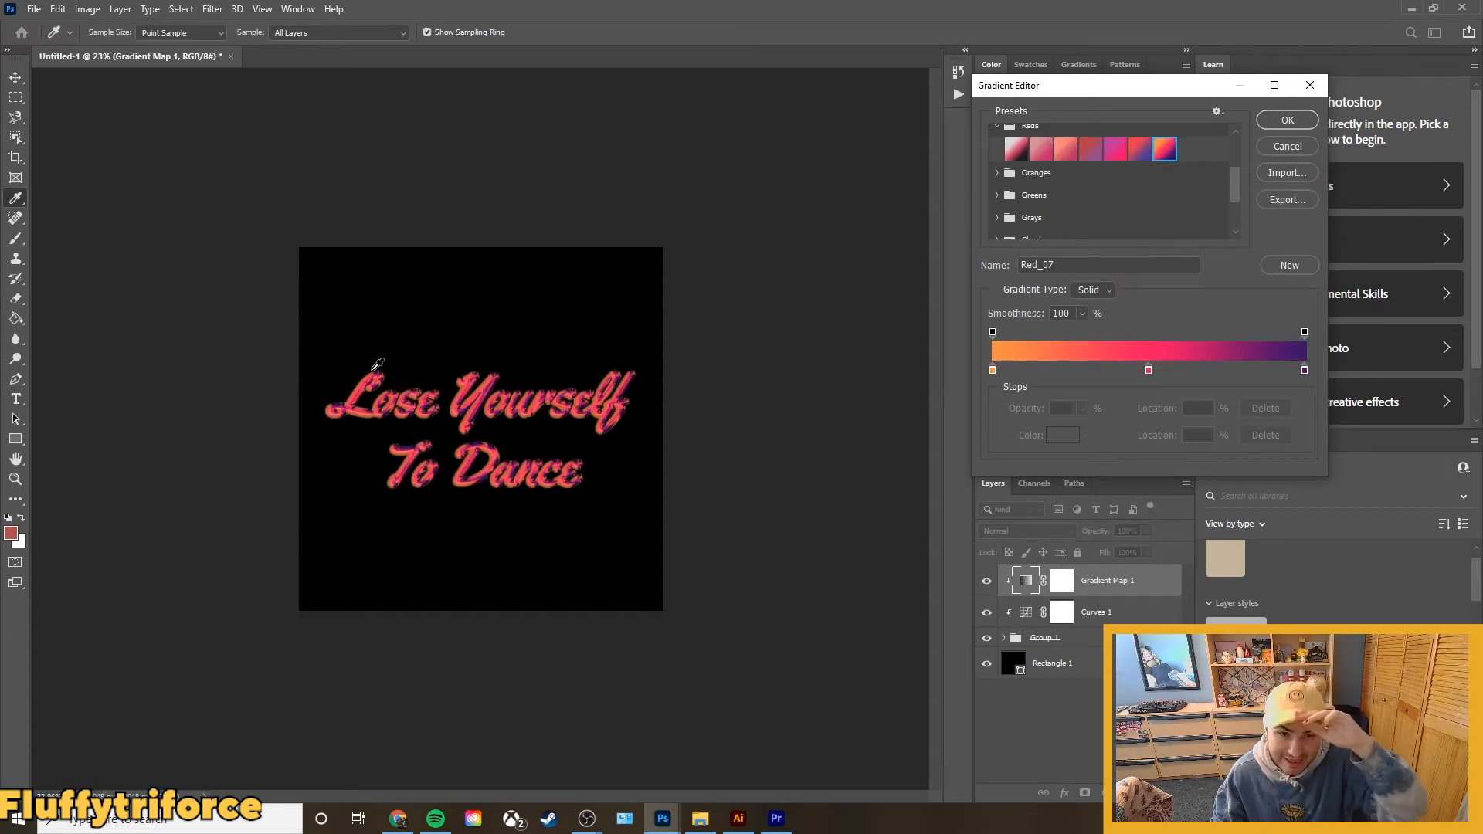
# Try gradients from the Iridescent presets on the lettering, ending with Iridescent_19.
pyautogui.scroll(-2, 1027, 224)
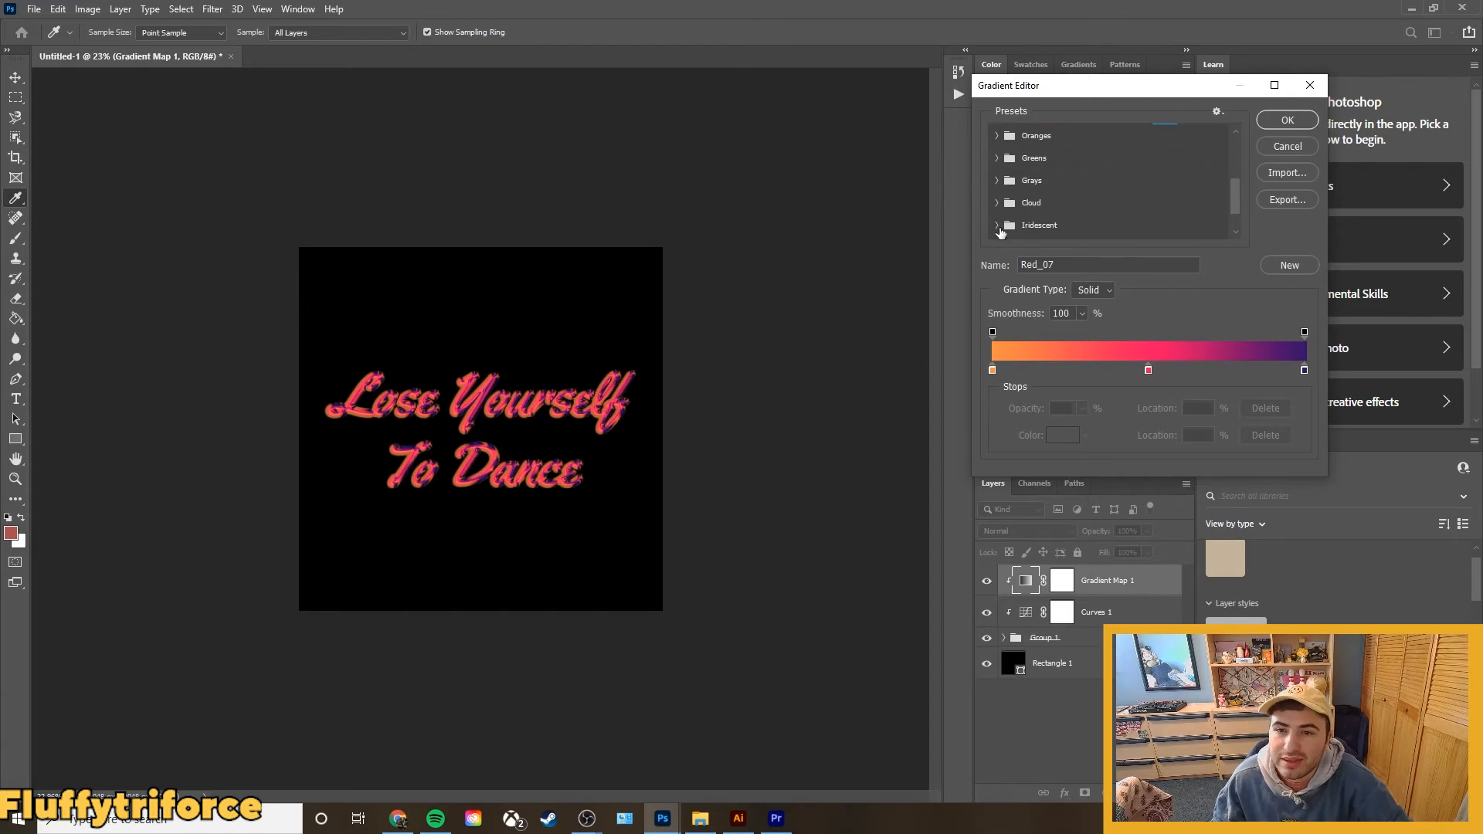
pyautogui.click(996, 225)
pyautogui.click(1066, 213)
pyautogui.click(1140, 212)
pyautogui.scroll(-1, 1135, 220)
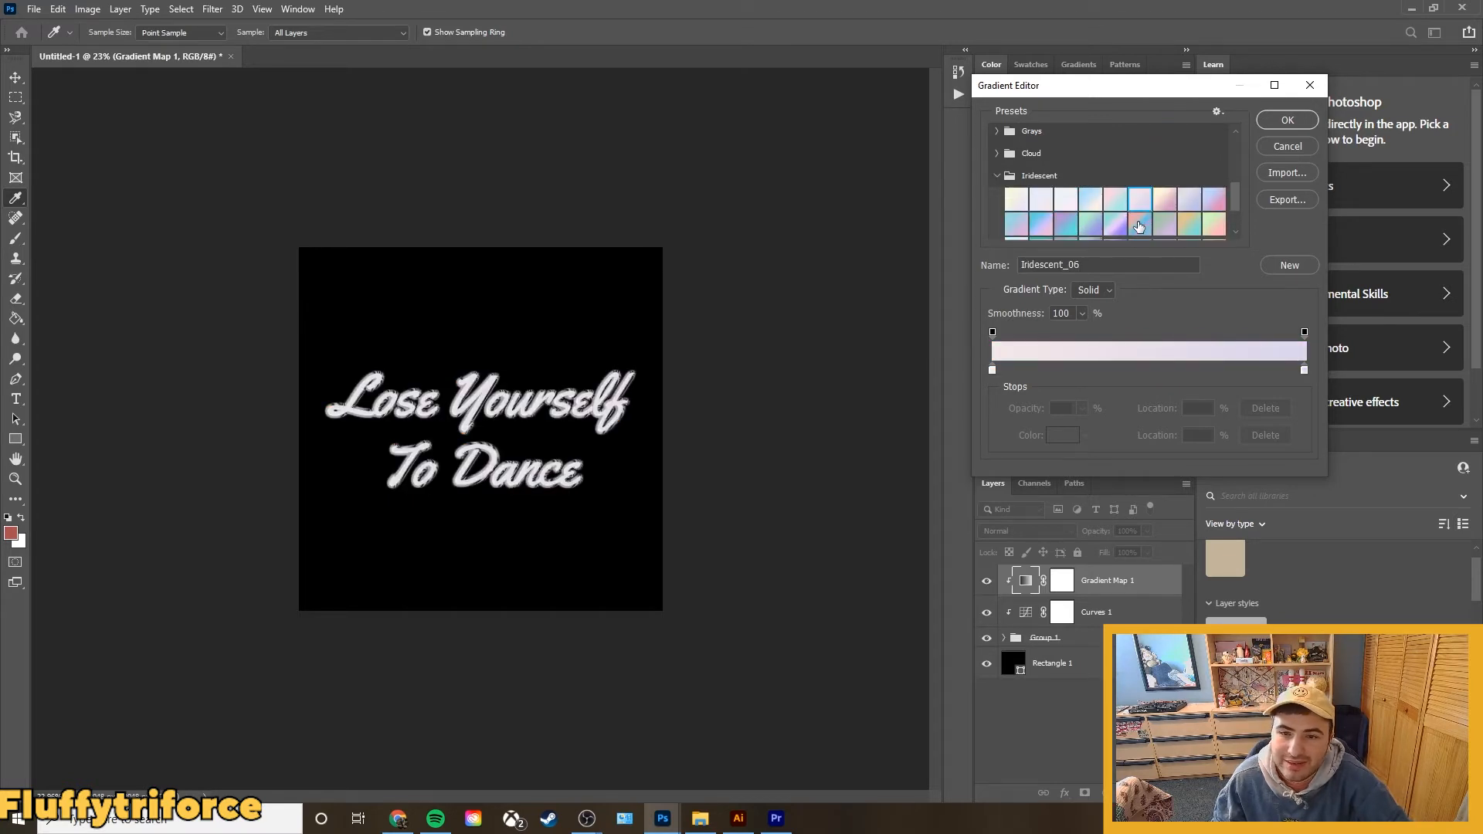
pyautogui.click(1140, 224)
pyautogui.click(1109, 227)
pyautogui.click(1088, 226)
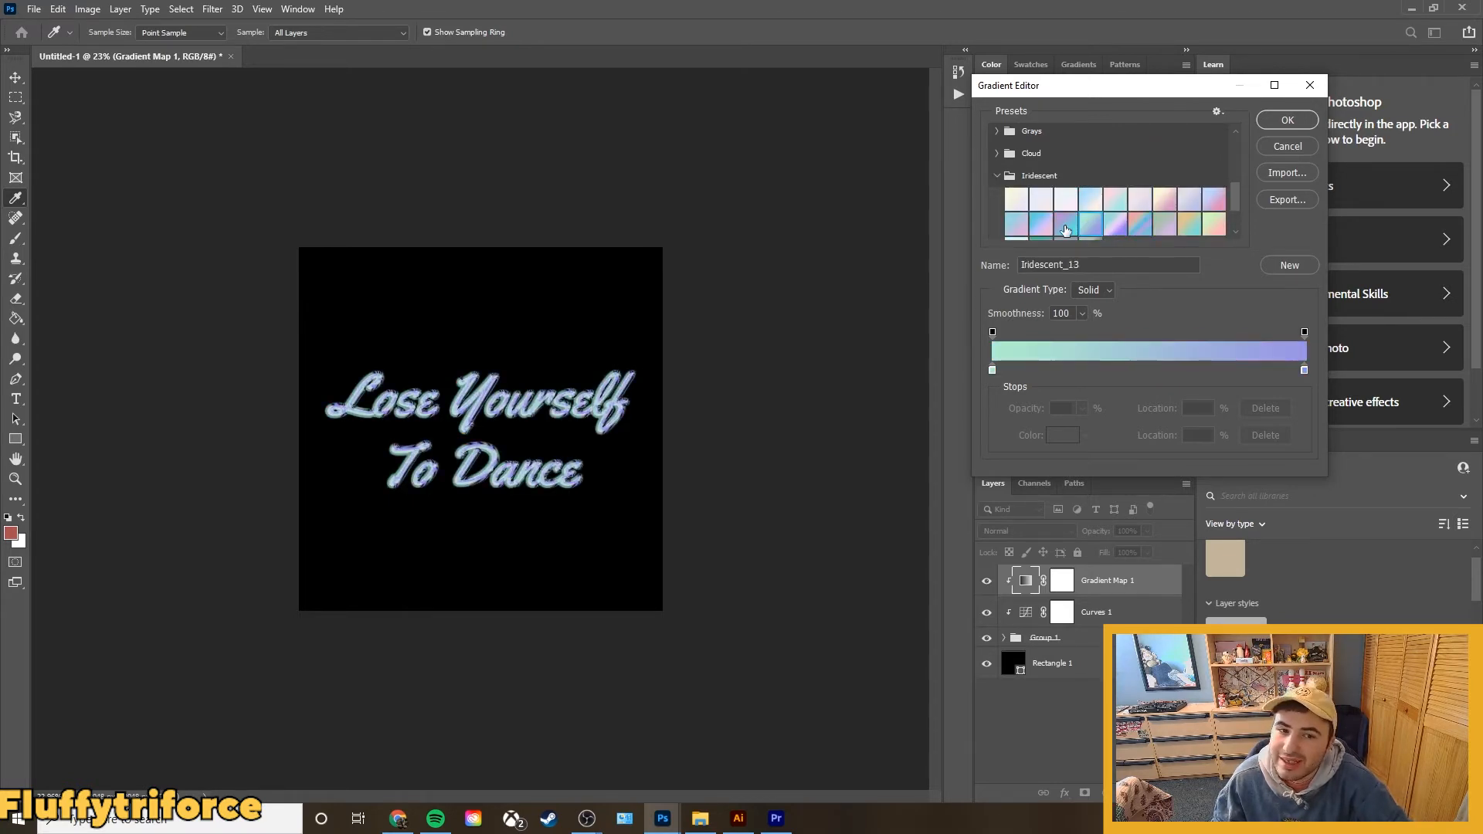
pyautogui.click(1112, 228)
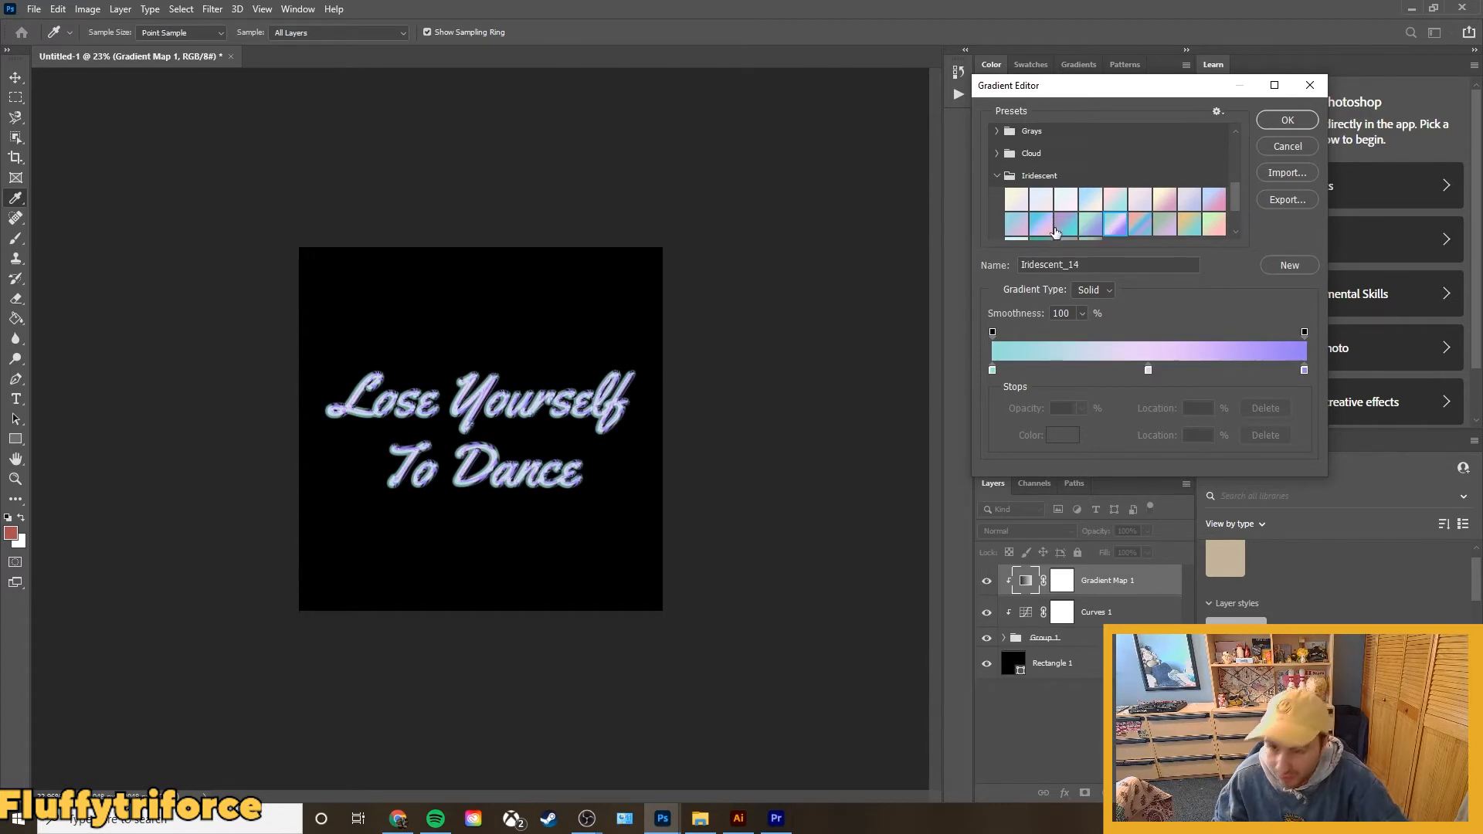
pyautogui.scroll(-1, 1058, 228)
pyautogui.click(1209, 219)
pyautogui.scroll(-1, 1050, 224)
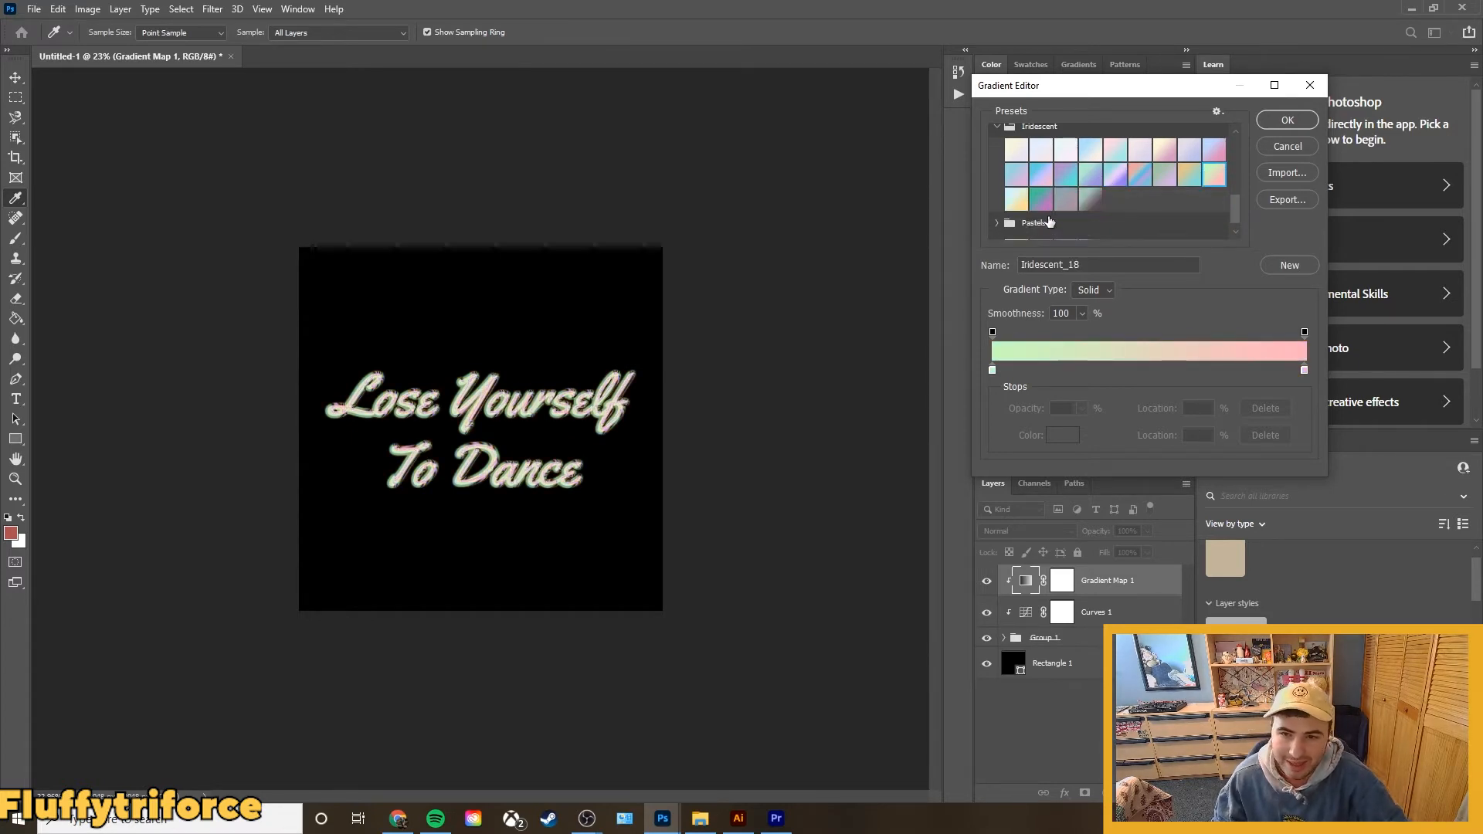
pyautogui.click(1015, 200)
# Try gradients from the Oranges presets on the lettering, including Orange_12, Orange_10 and Orange_06, ending with Orange_05.
pyautogui.scroll(6, 1032, 207)
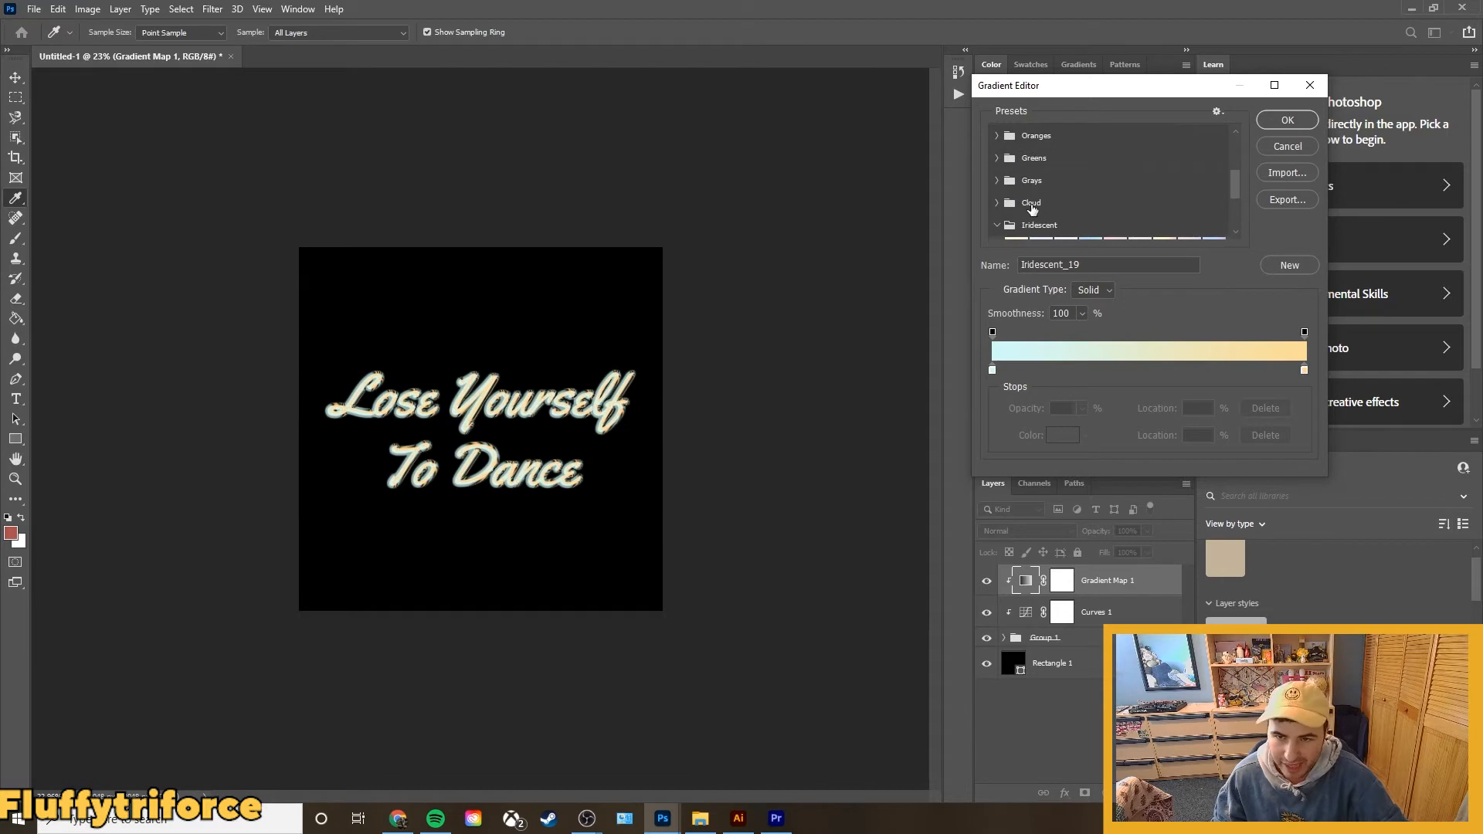
pyautogui.click(998, 207)
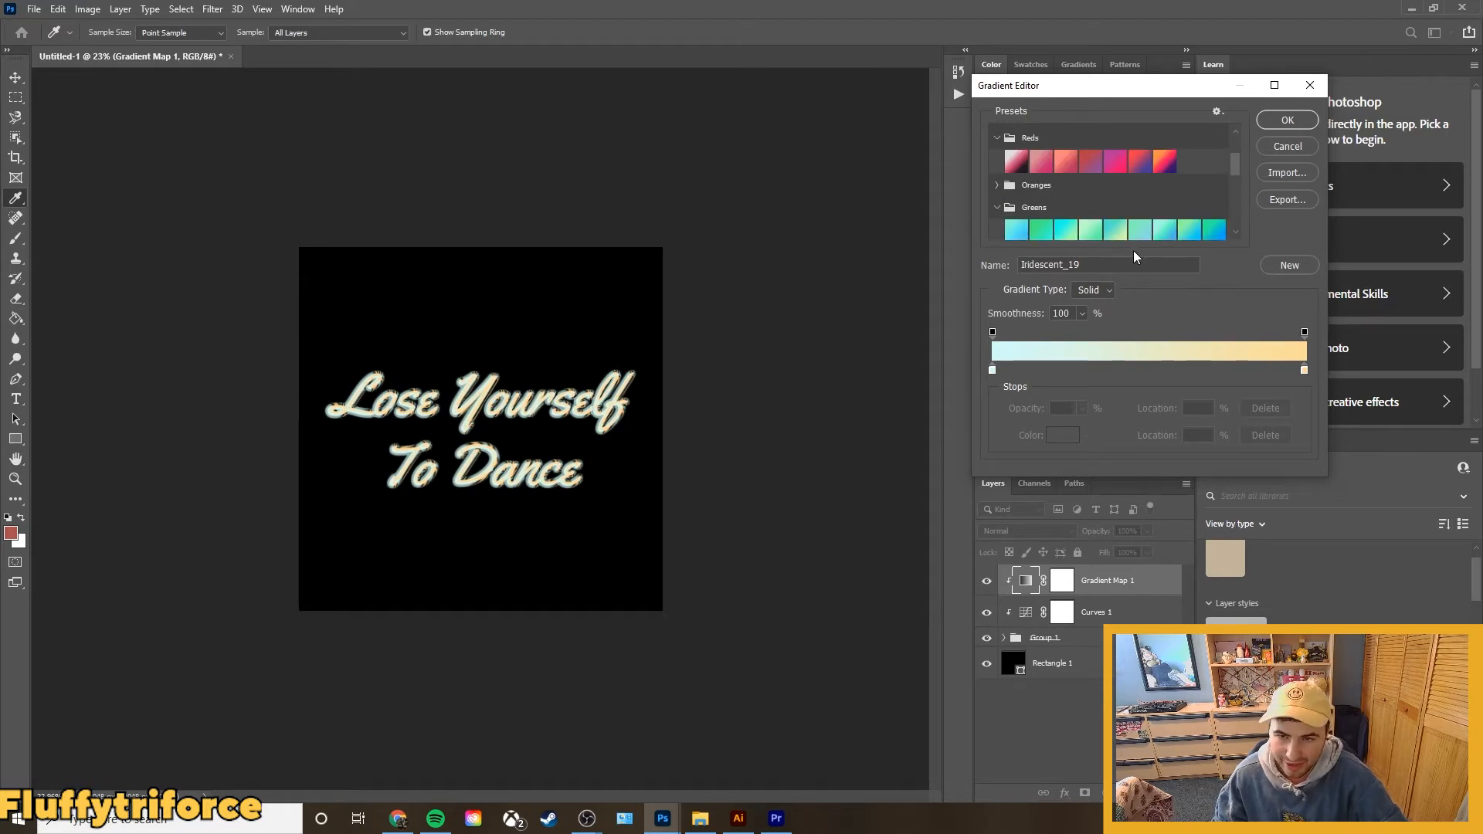
pyautogui.click(996, 186)
pyautogui.click(1066, 222)
pyautogui.click(1041, 221)
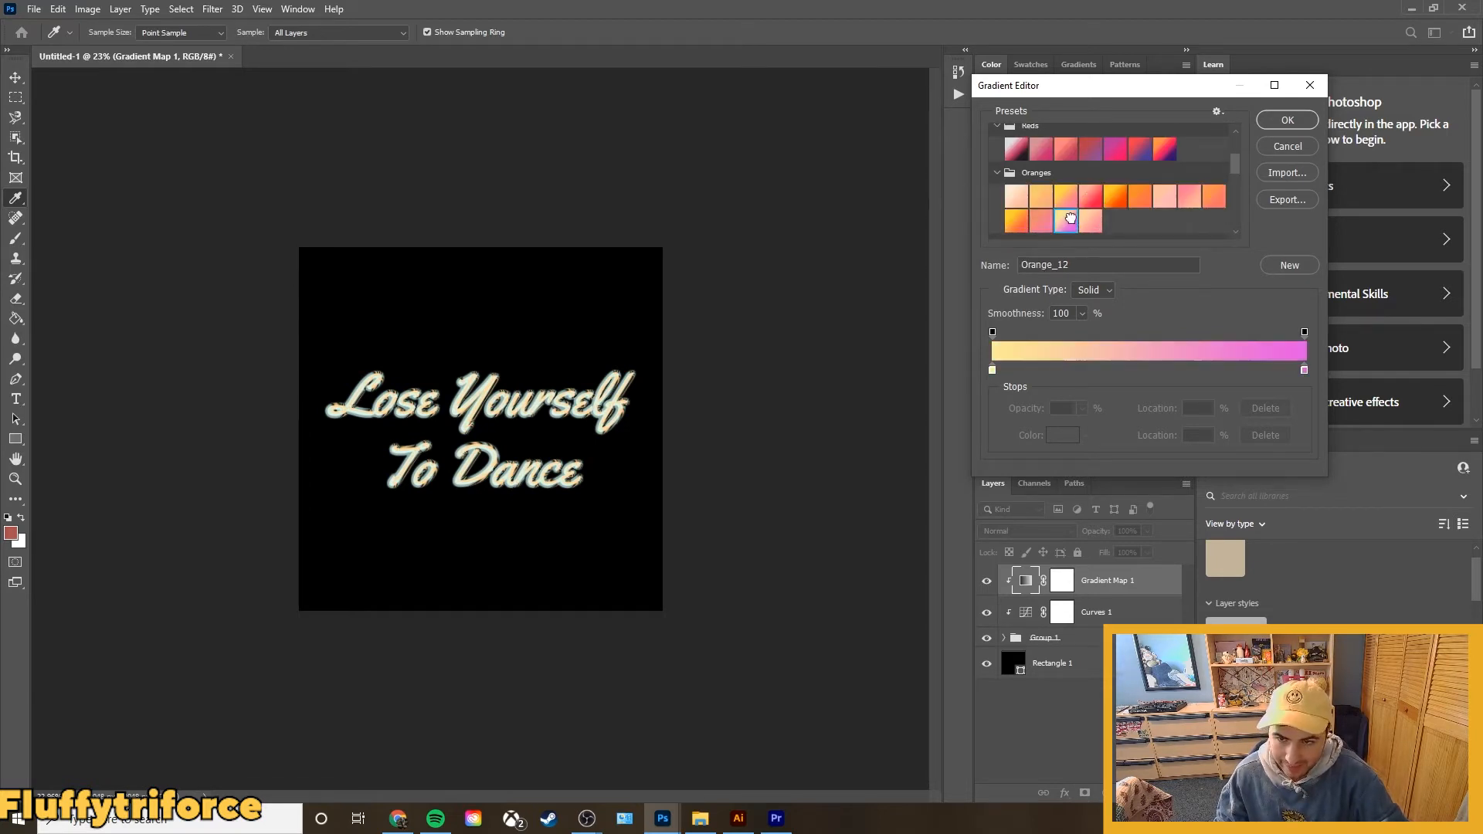
pyautogui.click(1015, 221)
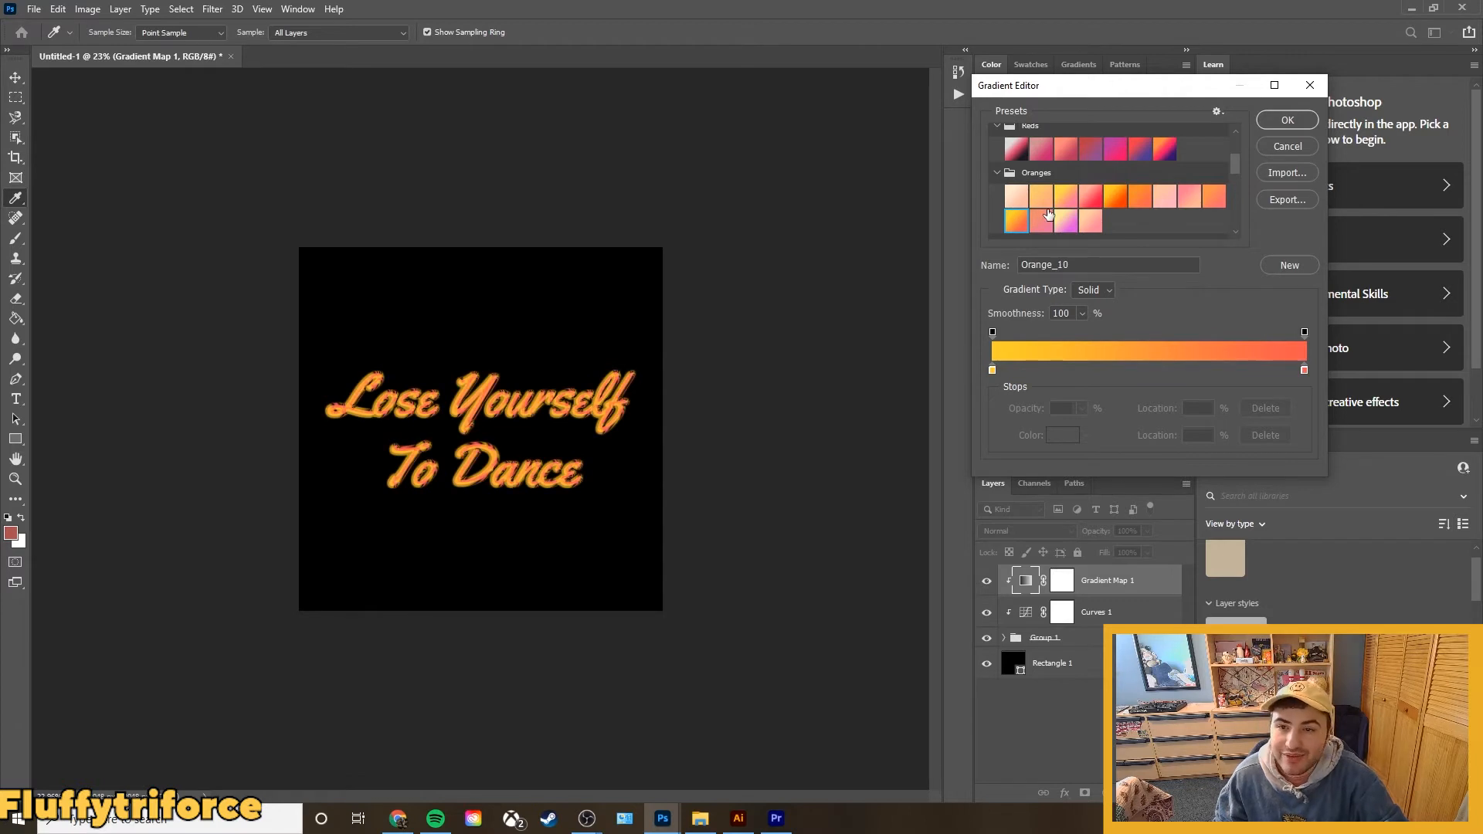
pyautogui.click(1043, 218)
pyautogui.click(1064, 199)
pyautogui.click(1094, 205)
pyautogui.click(1116, 202)
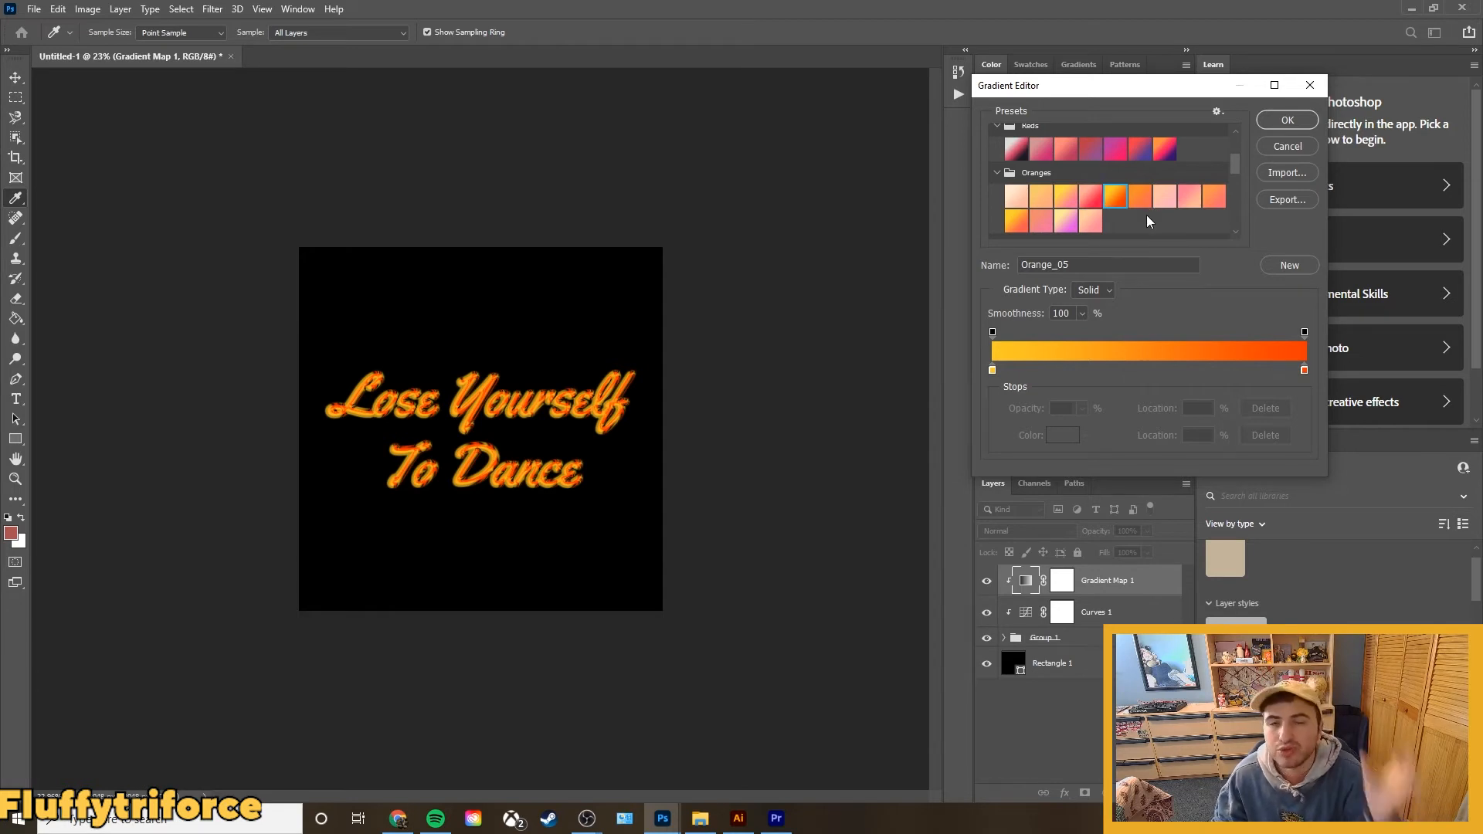
pyautogui.click(1137, 200)
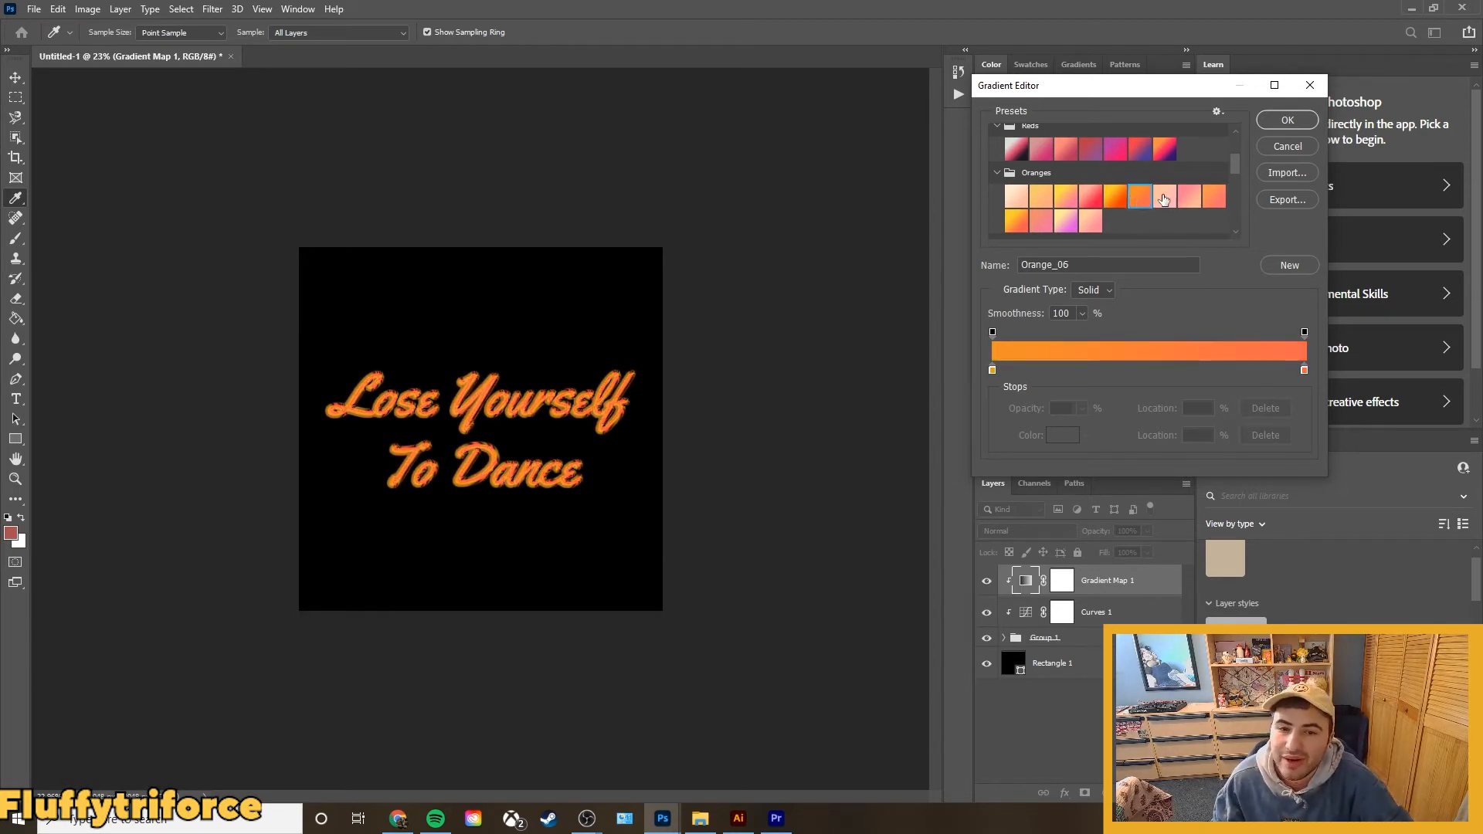
pyautogui.click(1187, 200)
pyautogui.click(1209, 198)
pyautogui.click(1115, 196)
pyautogui.click(1141, 196)
pyautogui.click(1210, 200)
pyautogui.click(1115, 197)
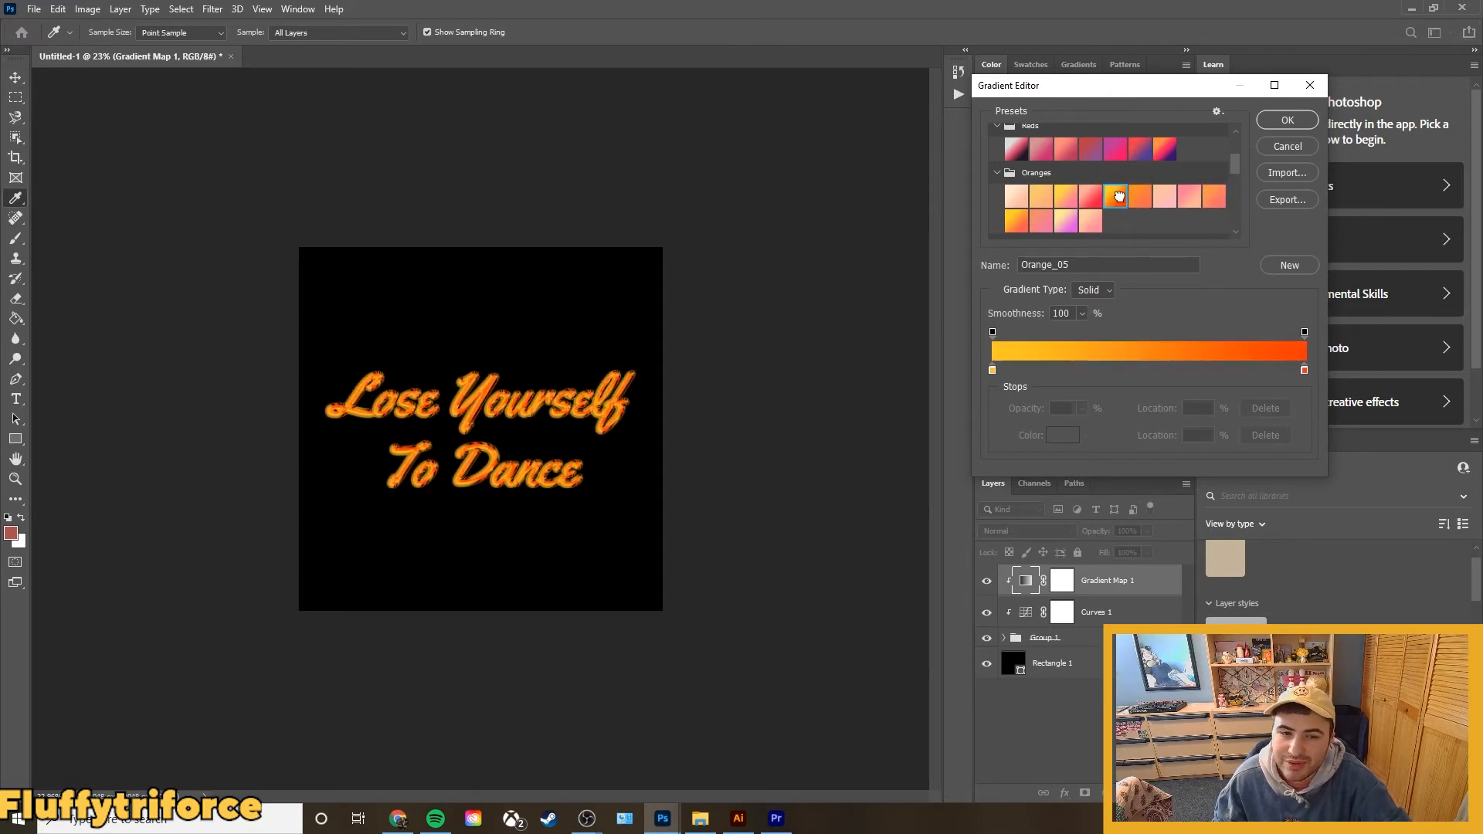
# Compare a few more Oranges presets and apply Orange_09 to the Gradient Map layer.
pyautogui.click(1137, 201)
pyautogui.click(1214, 203)
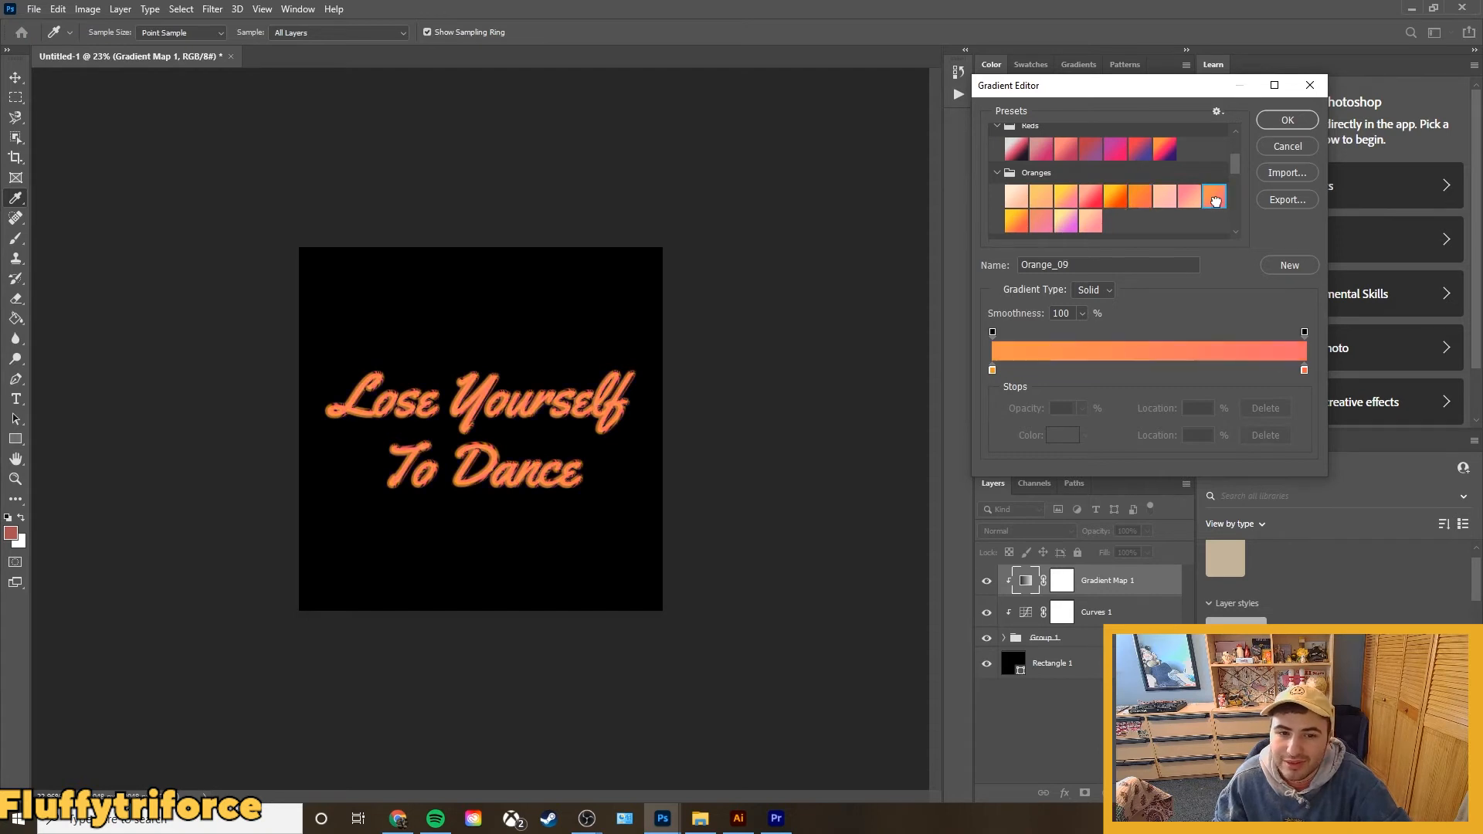
pyautogui.click(1084, 218)
pyautogui.click(1210, 197)
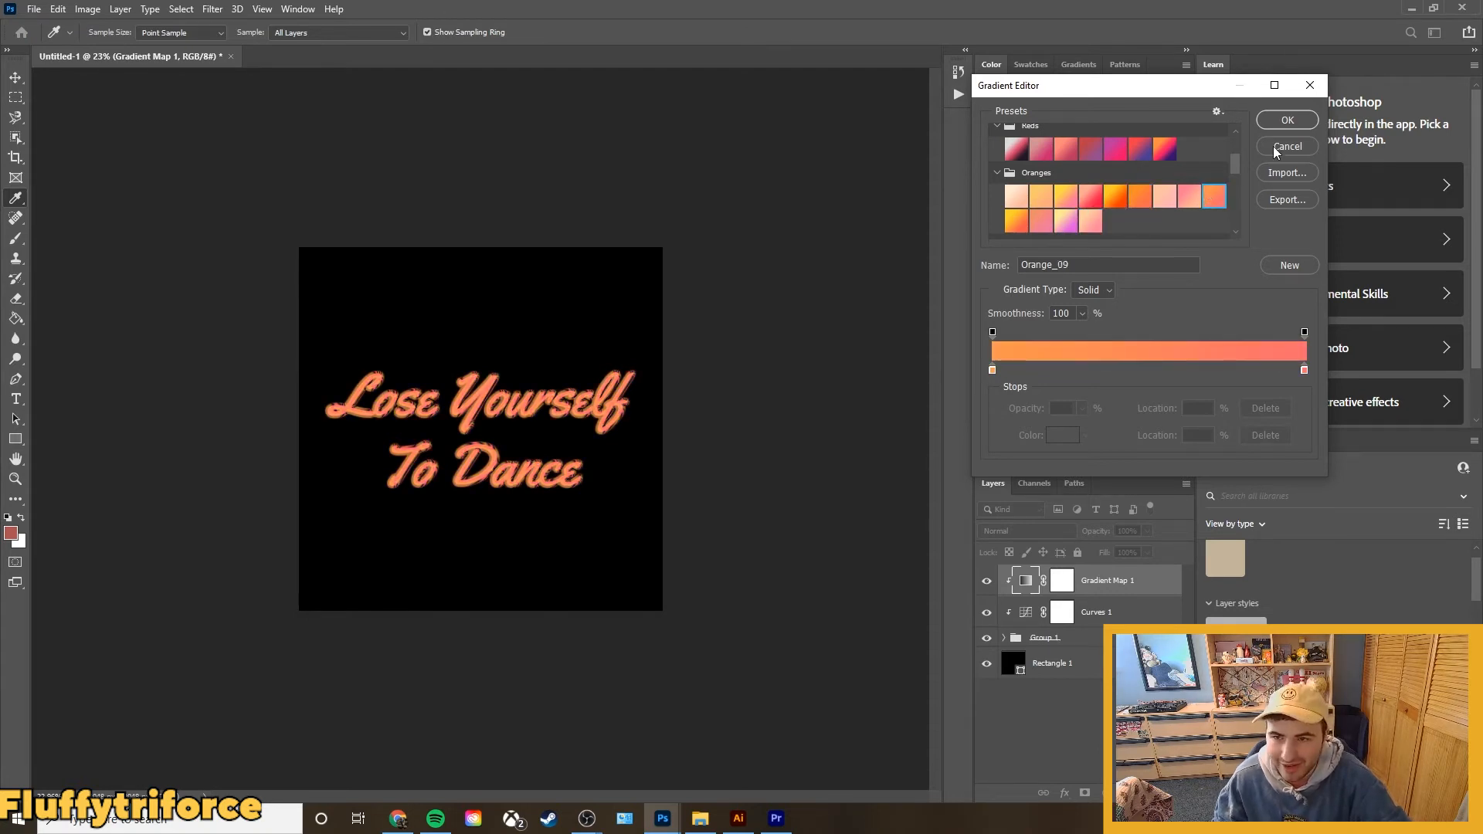
pyautogui.click(1277, 127)
pyautogui.scroll(10, 366, 469)
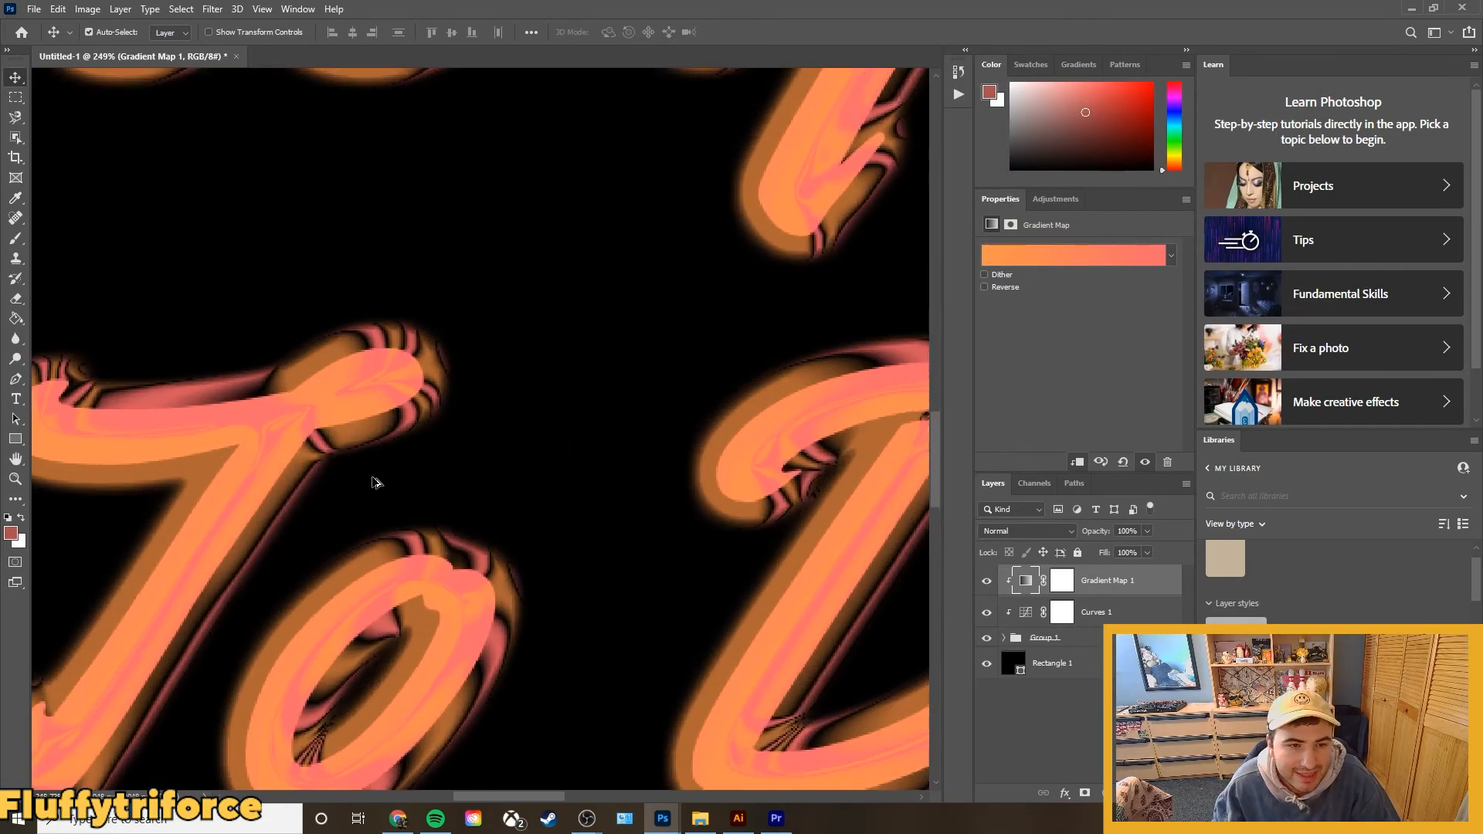
pyautogui.scroll(2, 374, 485)
pyautogui.scroll(-2, 386, 383)
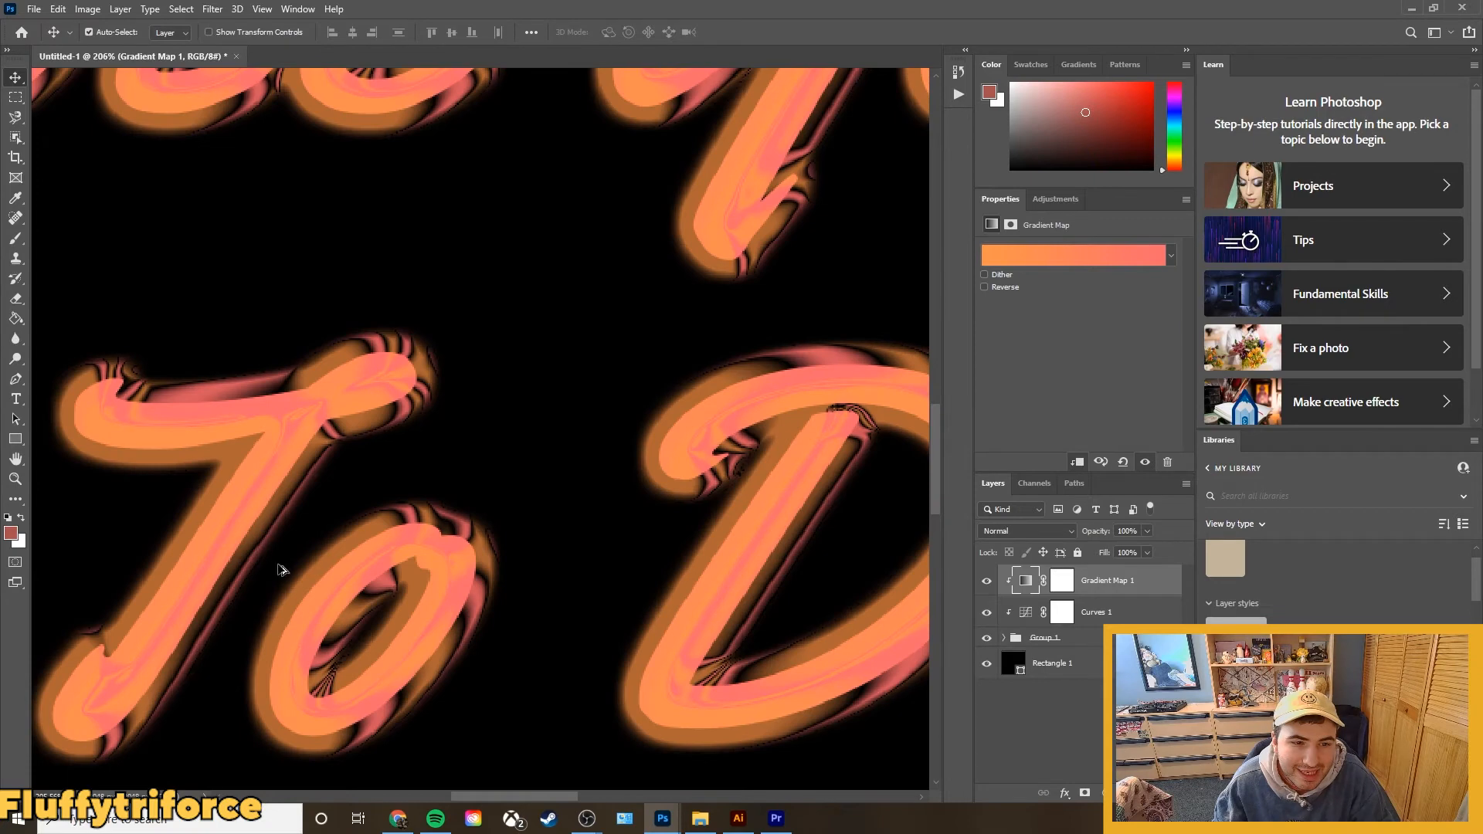
pyautogui.scroll(-8, 285, 572)
pyautogui.click(394, 553)
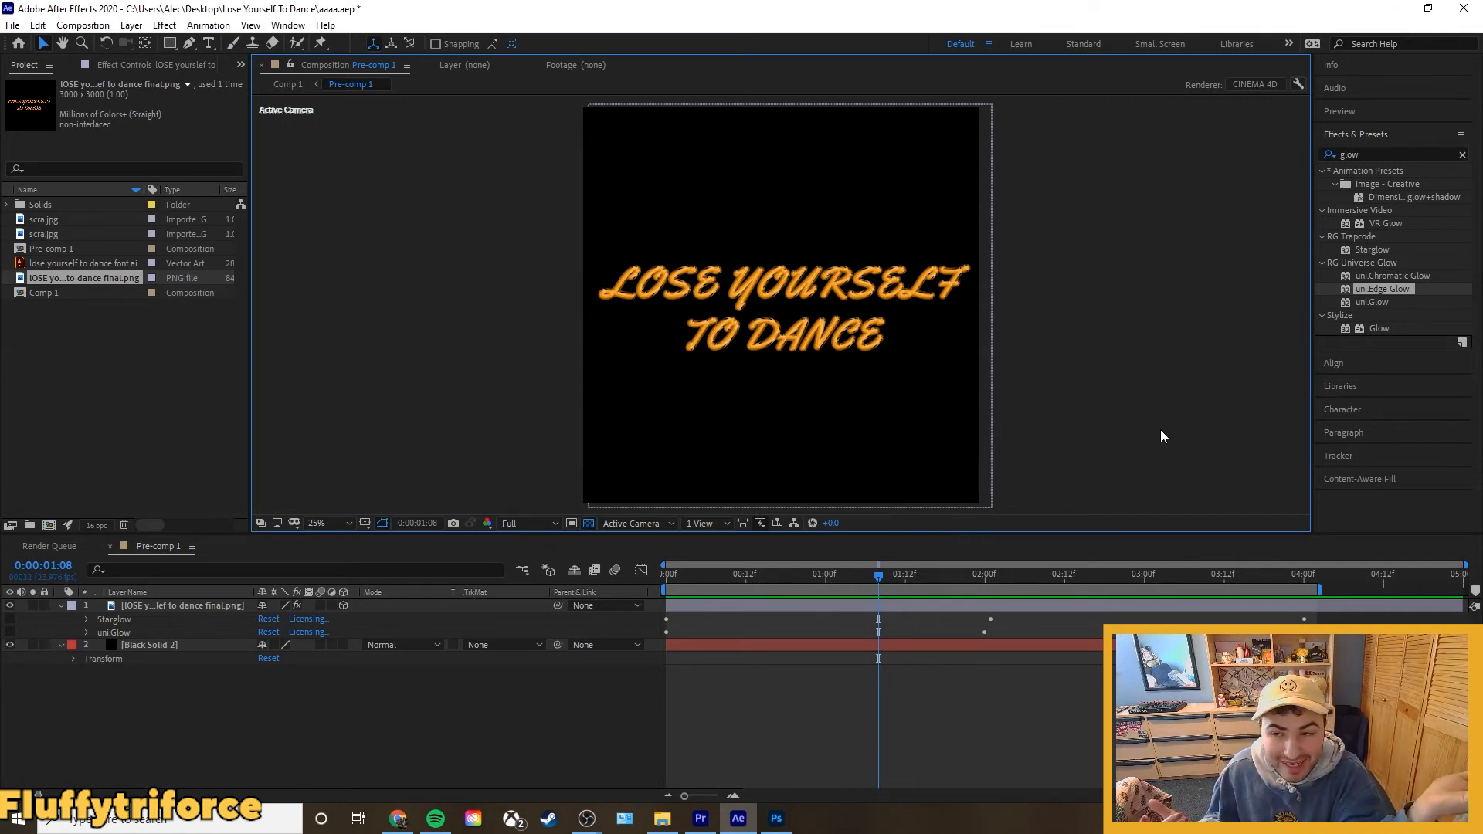
# In After Effects, apply the Stylize Glow effect to the lettering PNG layer in Pre-comp 1.
pyautogui.press('.')
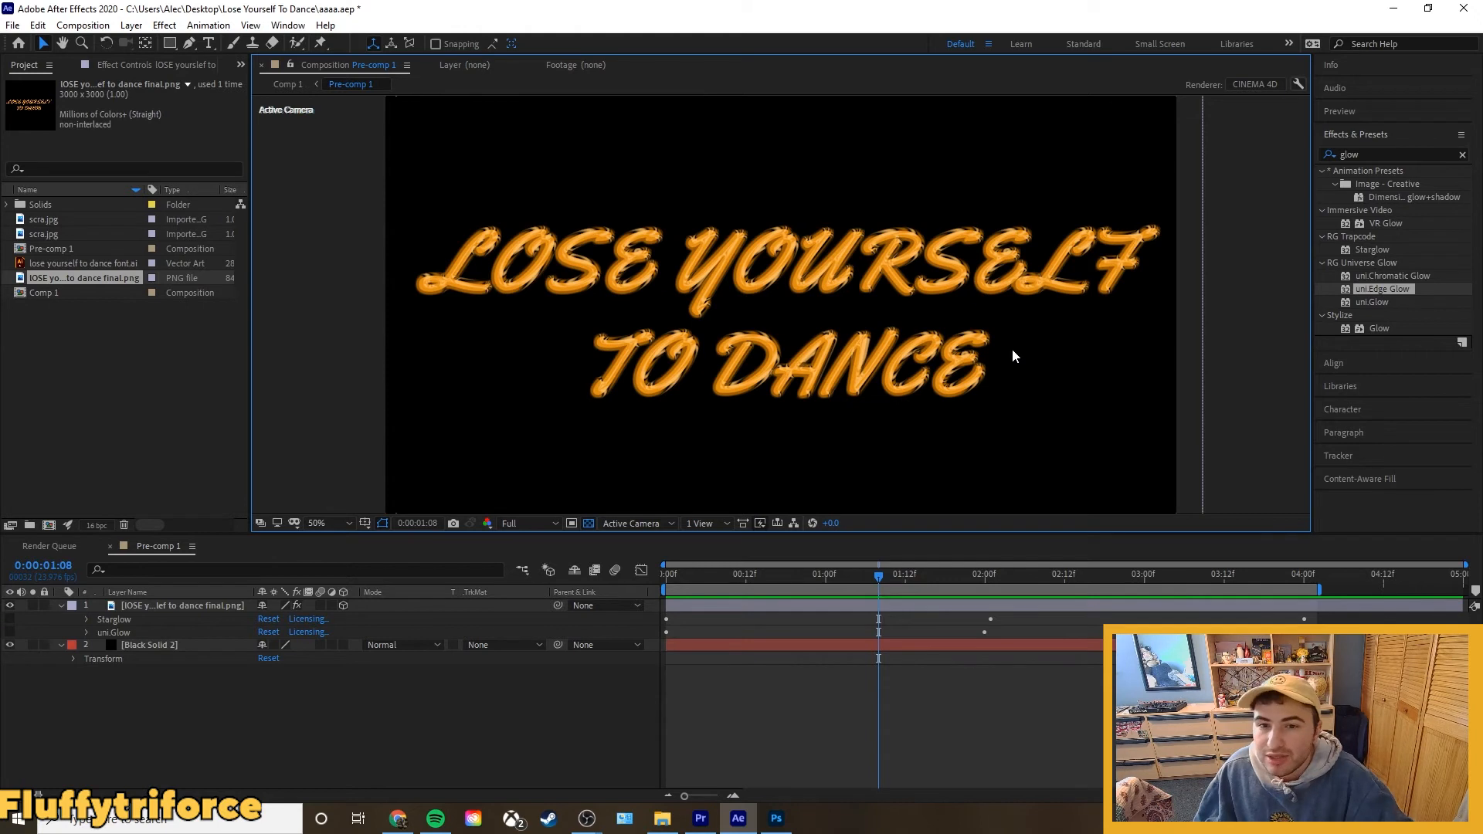
pyautogui.press(',')
pyautogui.click(1378, 329)
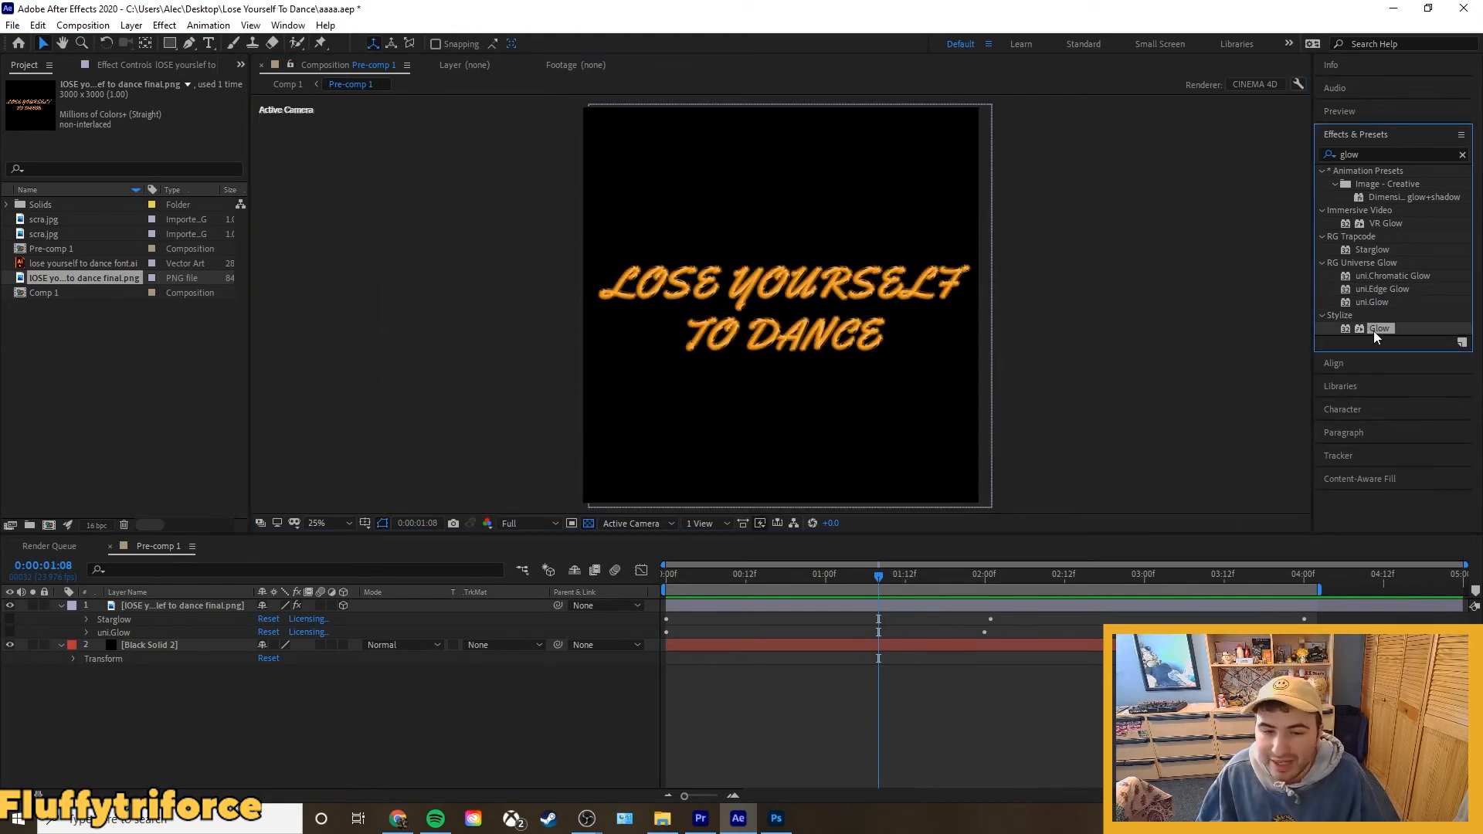
pyautogui.moveTo(1374, 331); pyautogui.dragTo(182, 605)
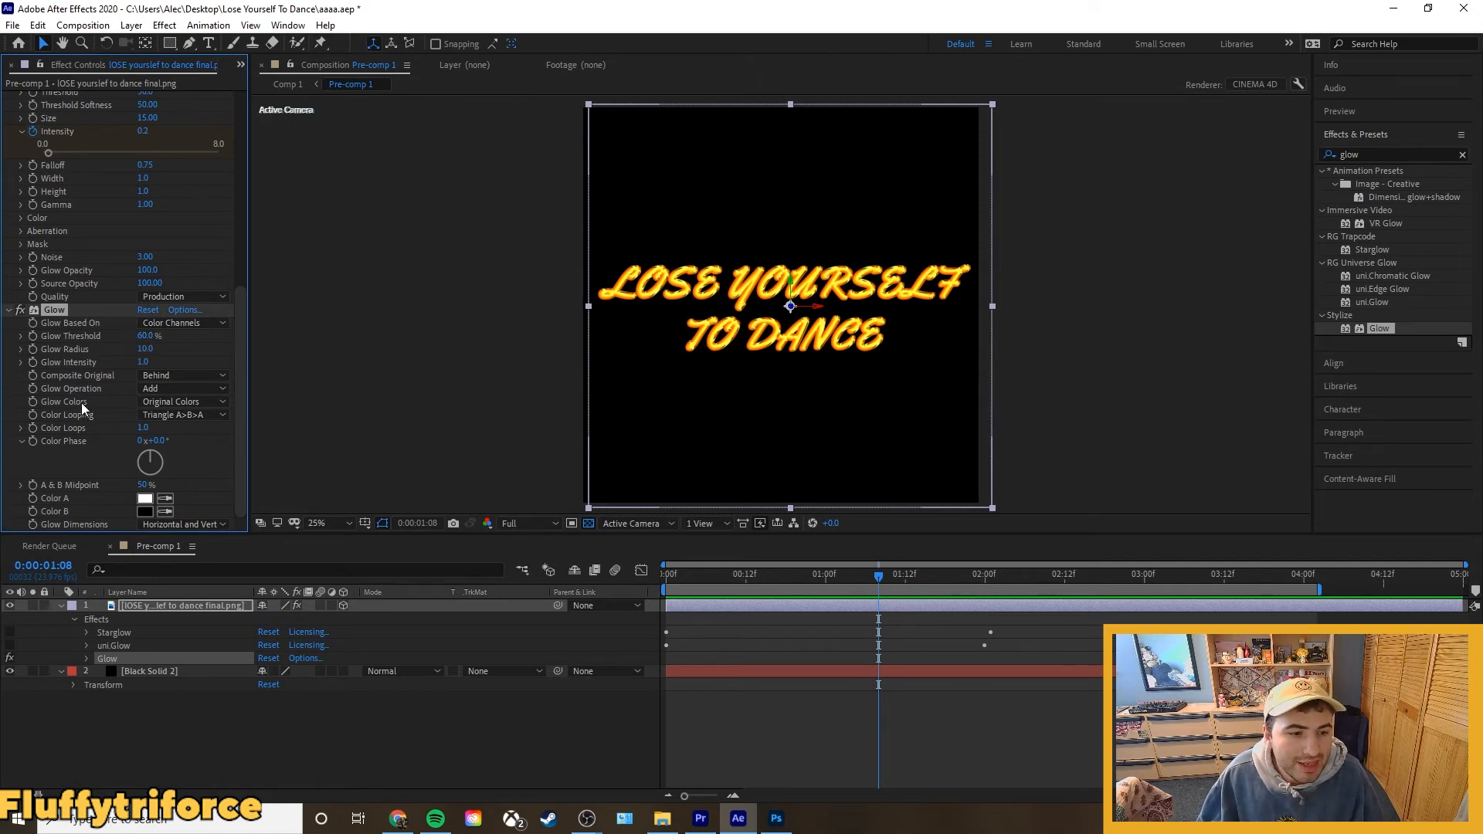
# Try a Glow Radius of 50 on the lettering's Glow effect and raise it to 100.
pyautogui.click(146, 349)
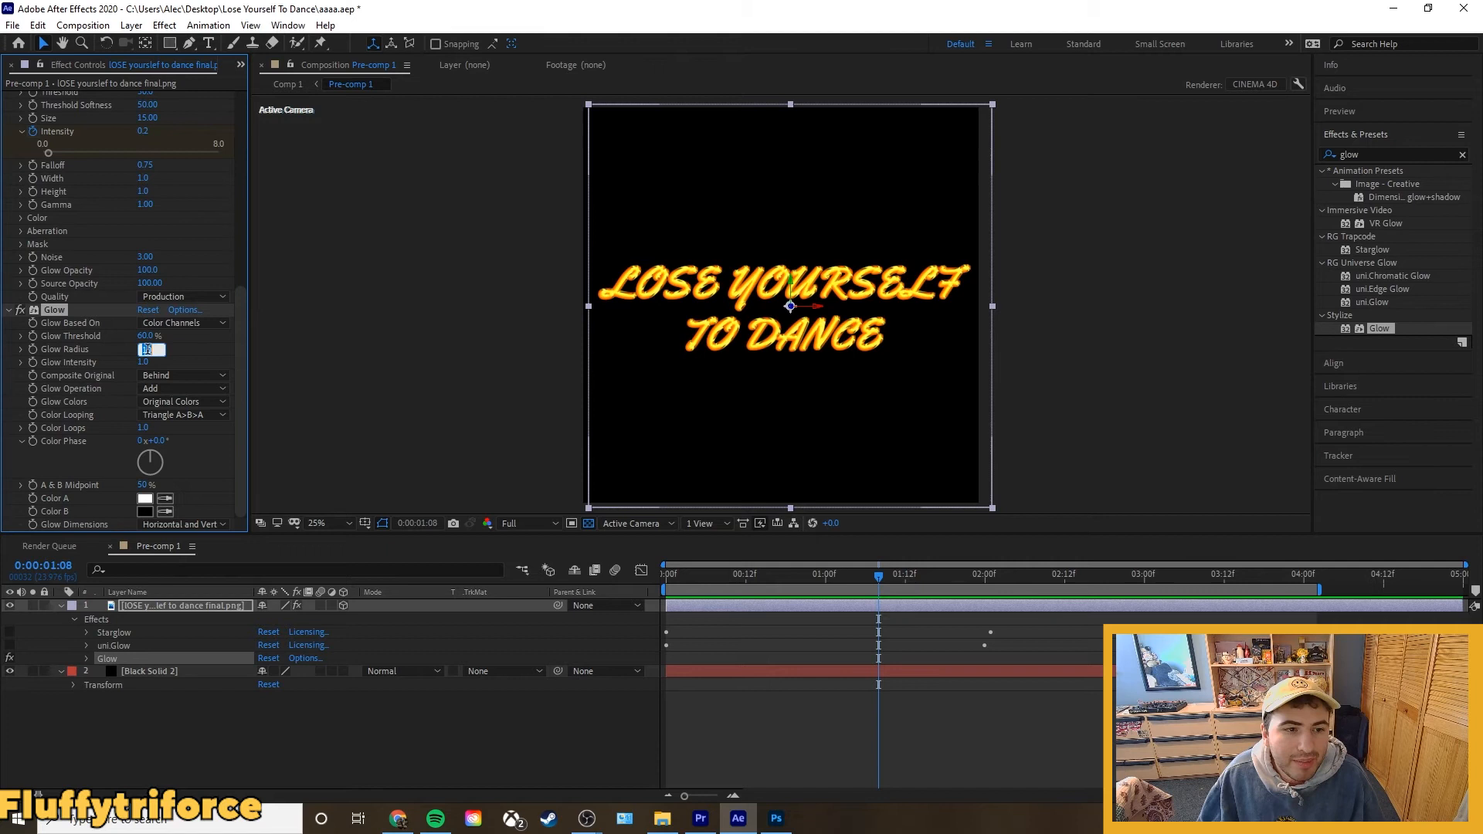
pyautogui.write('50')
pyautogui.press('Return')
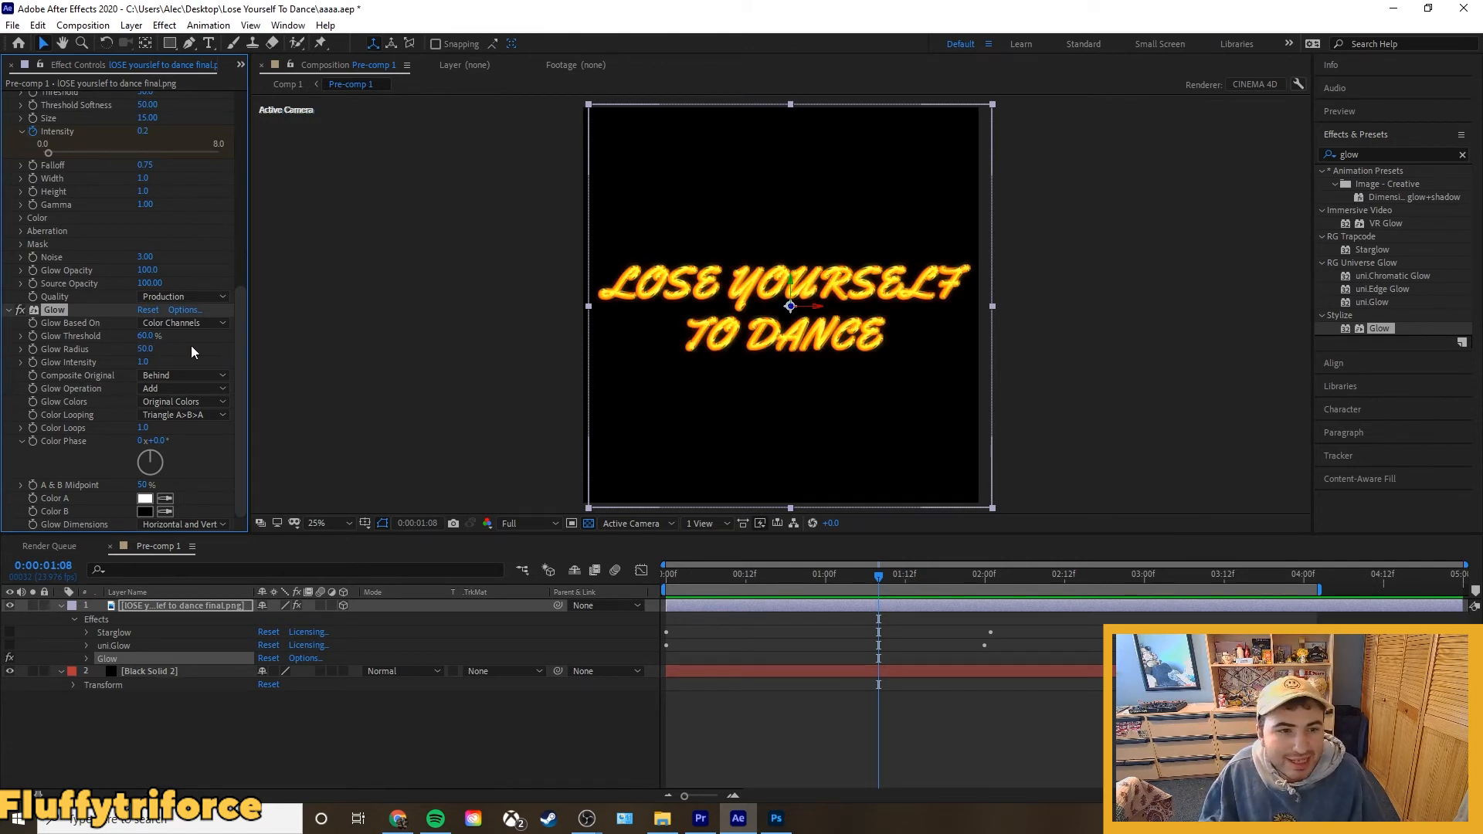
pyautogui.click(143, 349)
pyautogui.write('100')
pyautogui.press('Return')
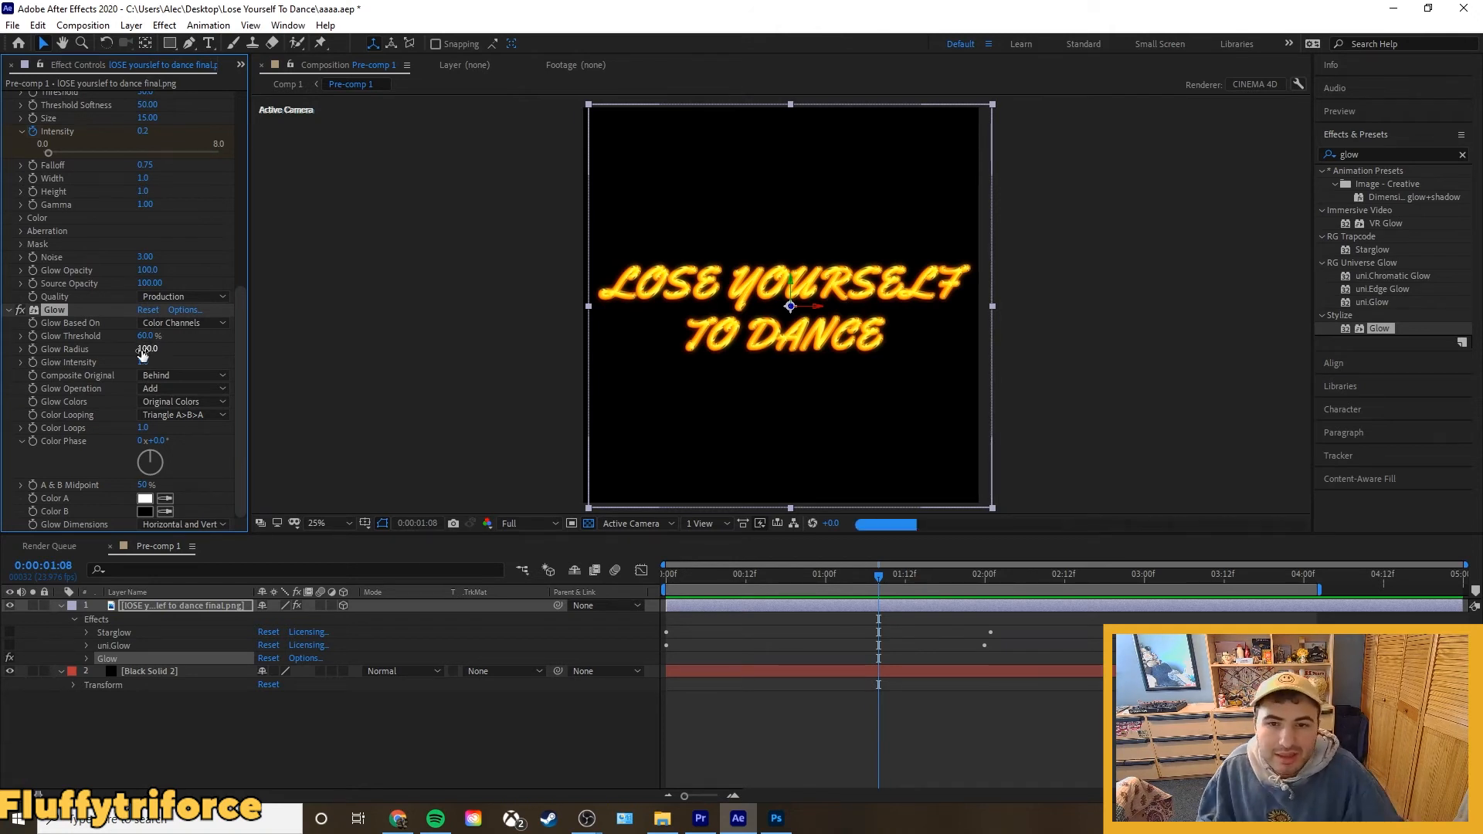
pyautogui.scroll(2, 832, 312)
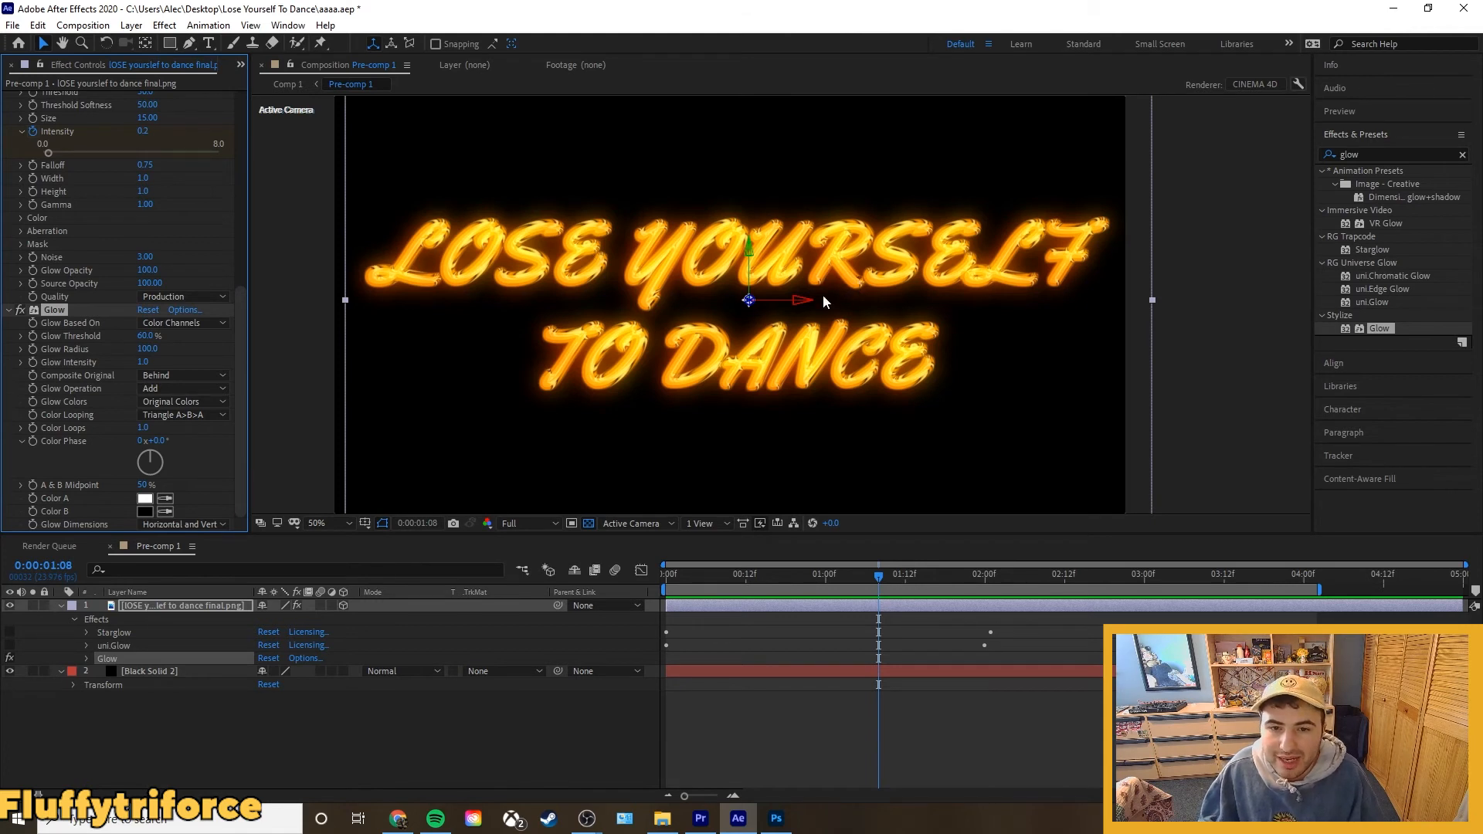
pyautogui.scroll(-2, 816, 297)
pyautogui.click(1089, 287)
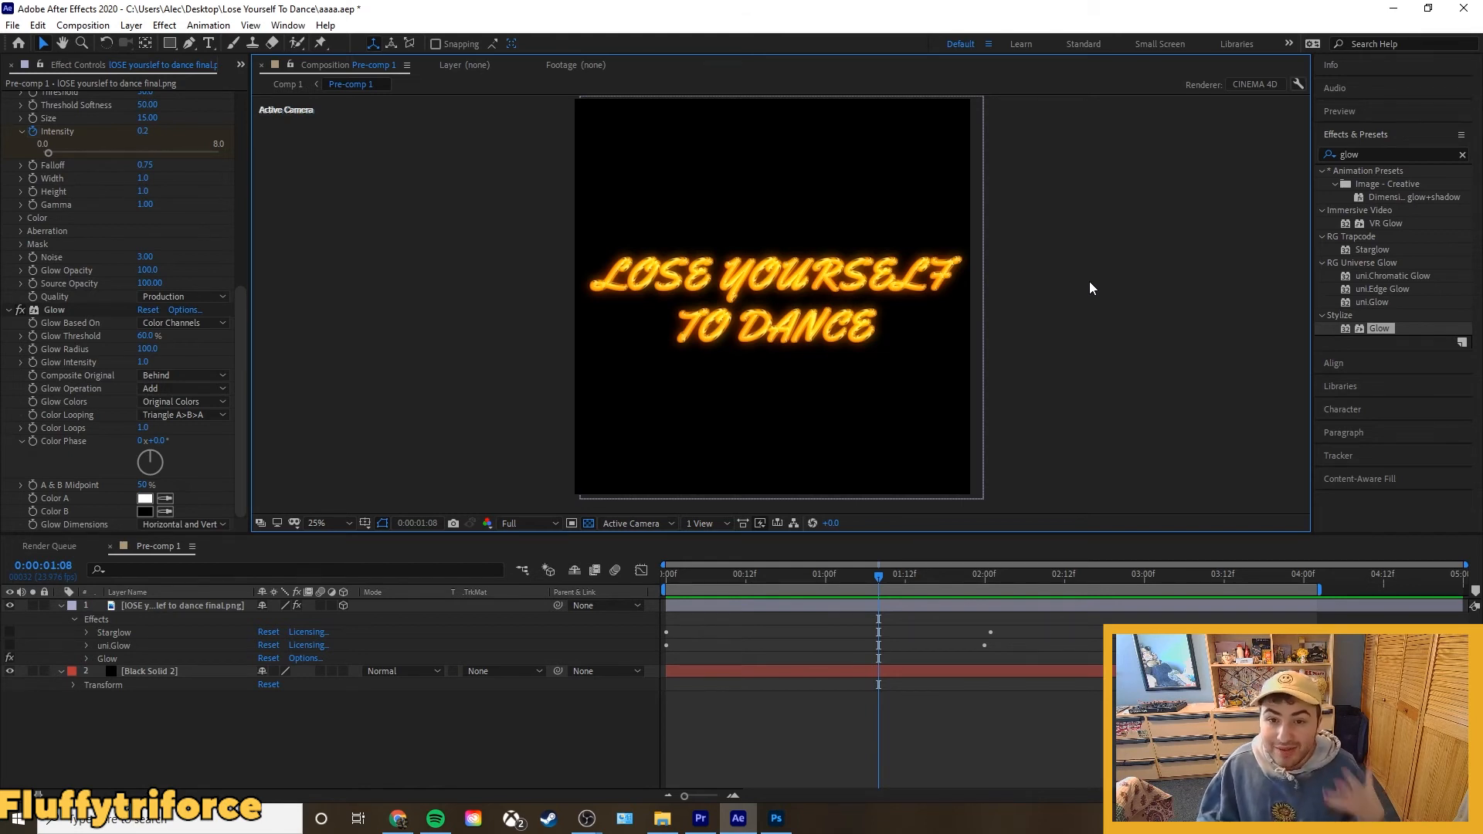
# Delete the Glow effect from the lettering layer and enable its uni.Glow effect instead.
pyautogui.click(105, 659)
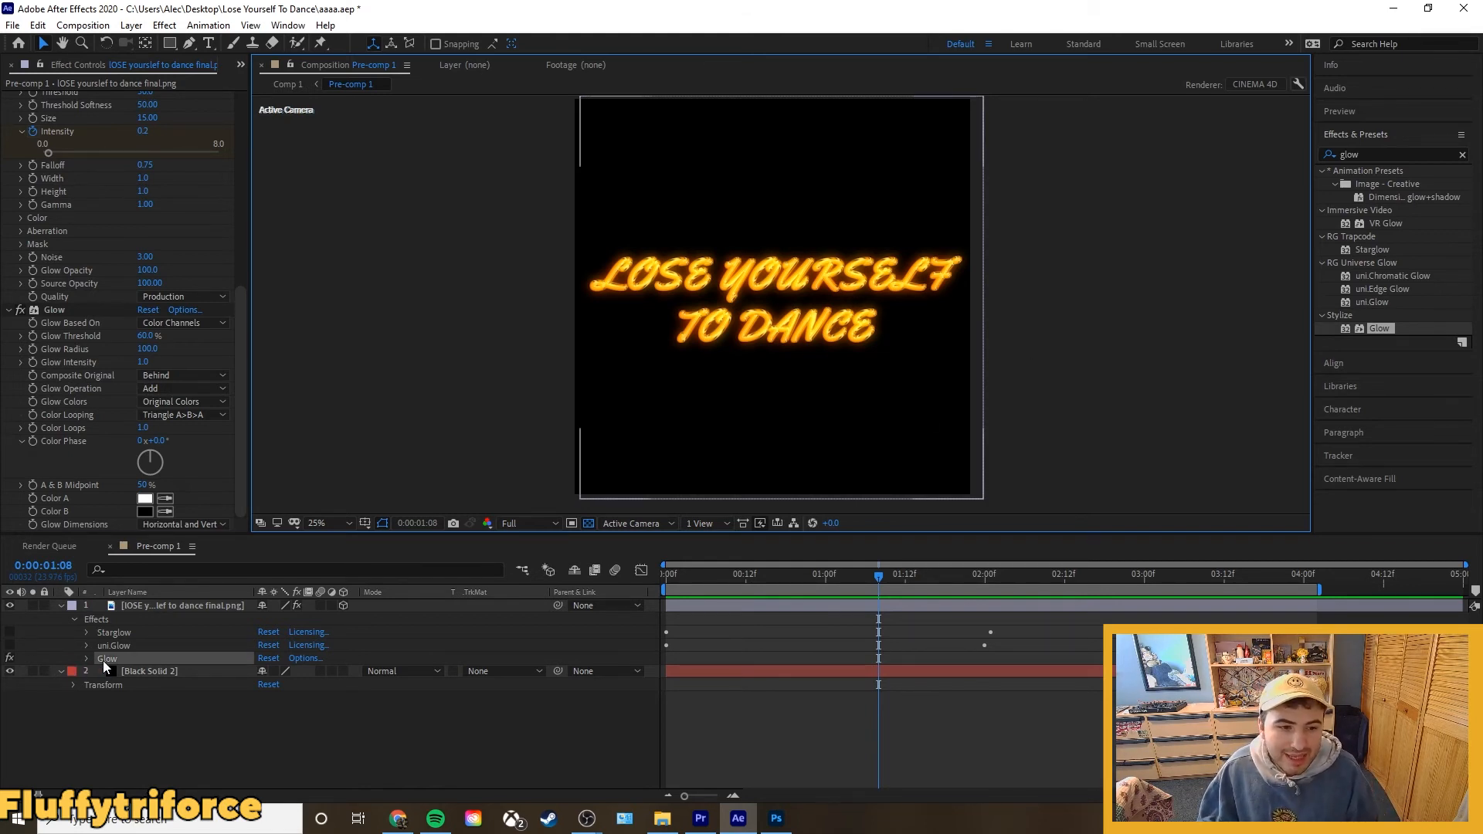
pyautogui.press('Delete')
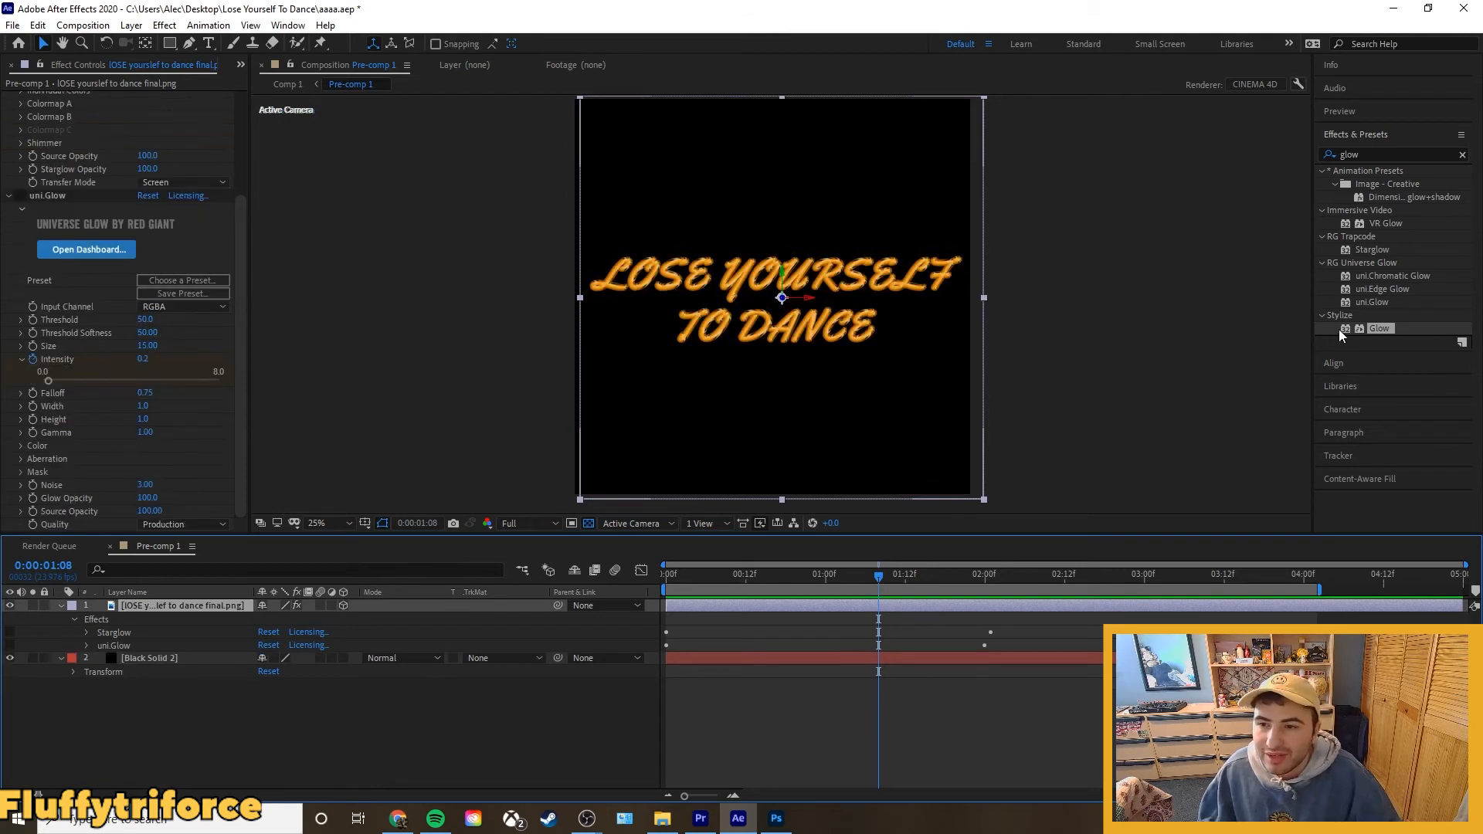
pyautogui.click(1373, 304)
pyautogui.click(10, 645)
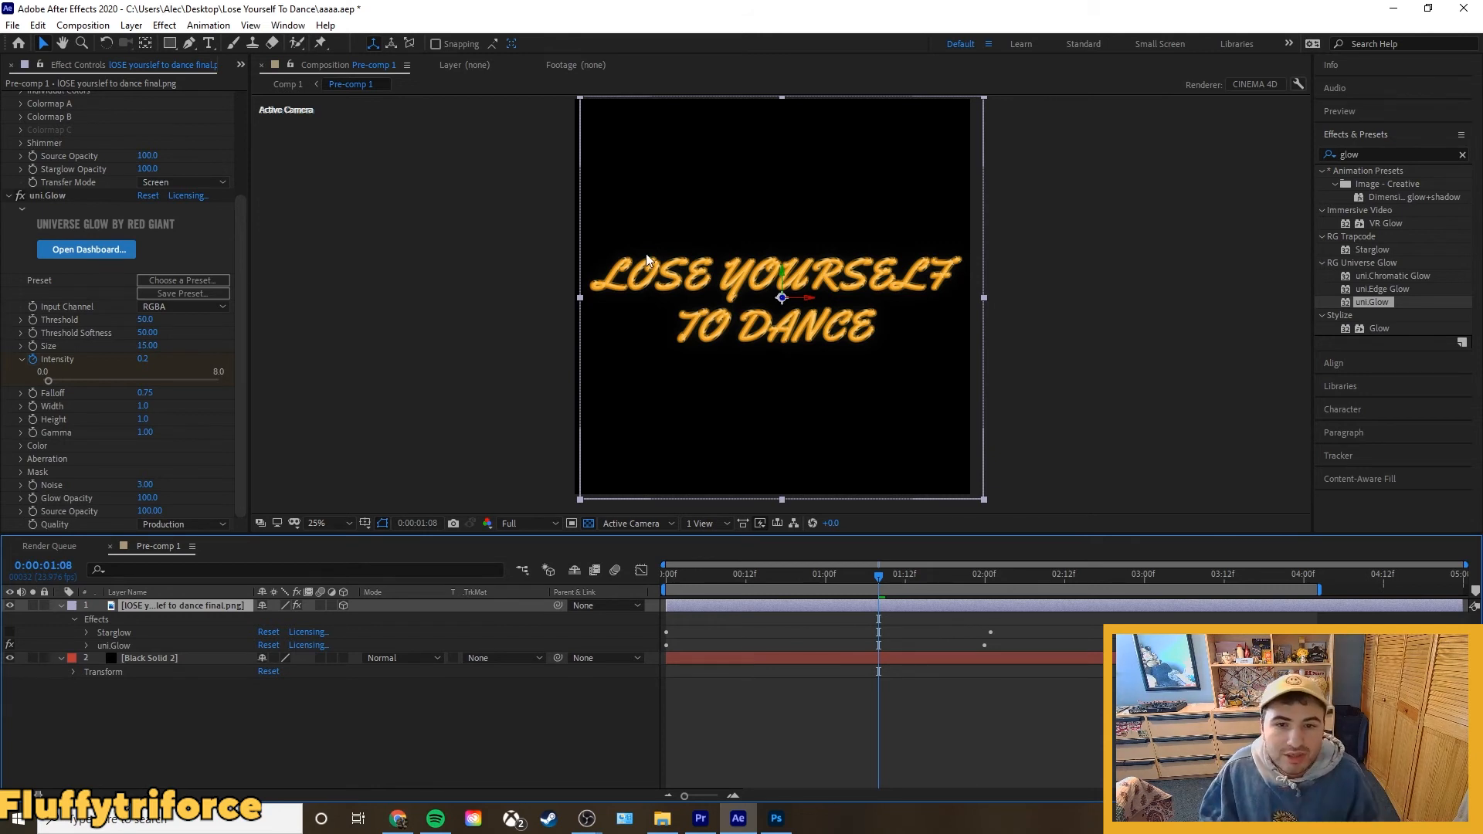
pyautogui.click(538, 323)
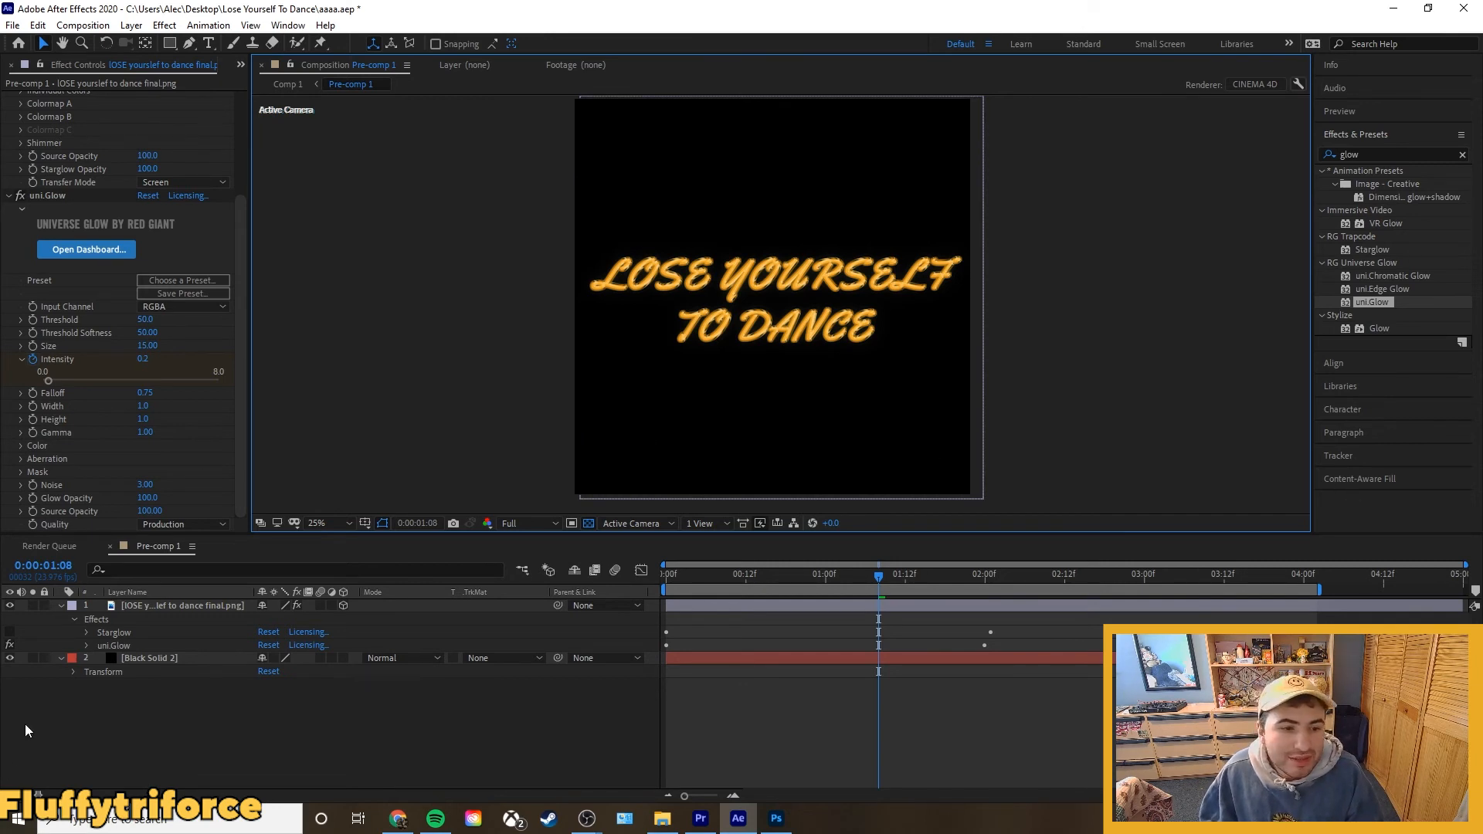
# Enable the Starglow effect on the lettering layer and compare the letters with and without it.
pyautogui.click(10, 631)
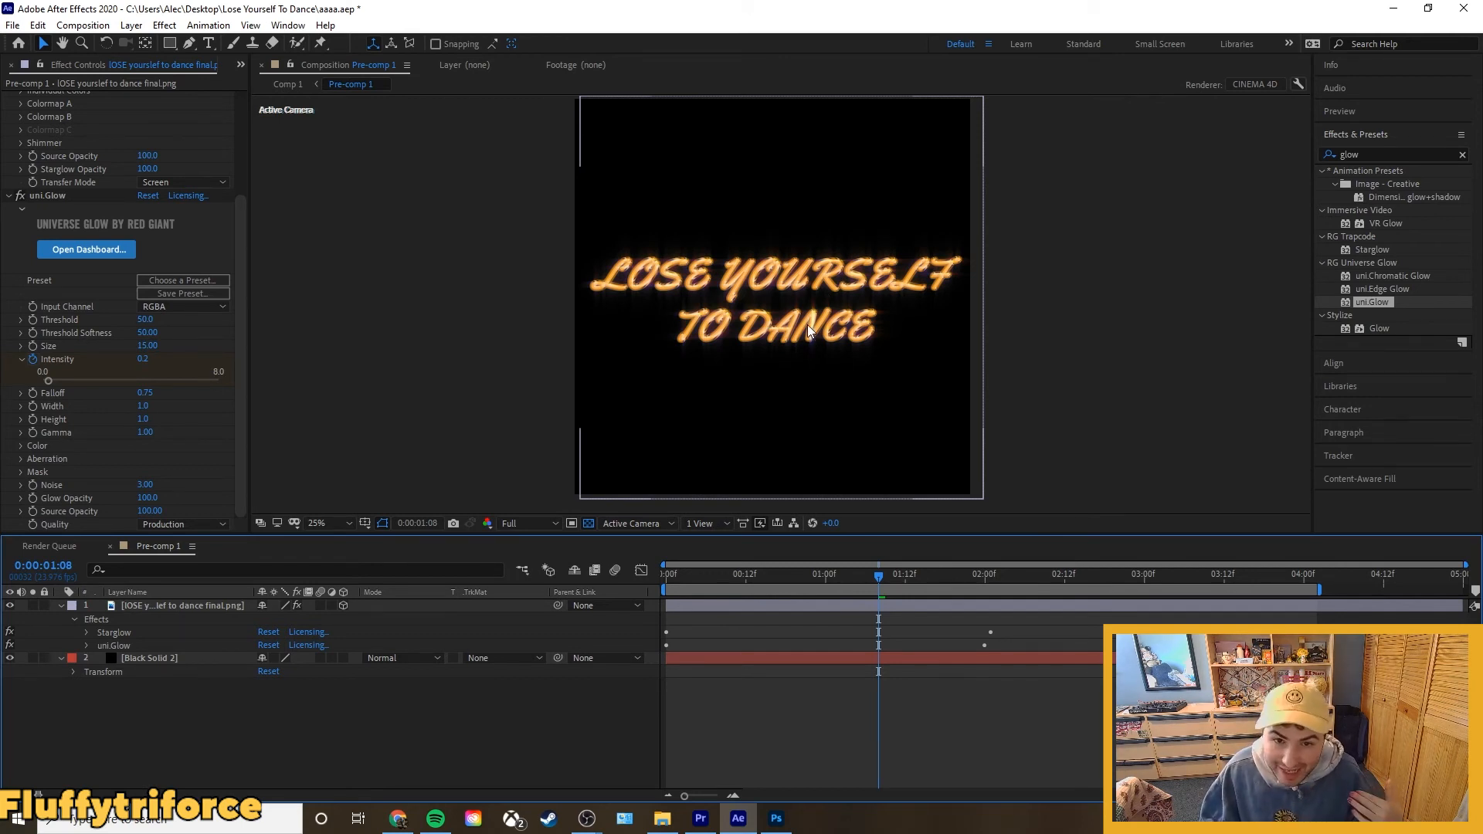
pyautogui.scroll(4, 808, 313)
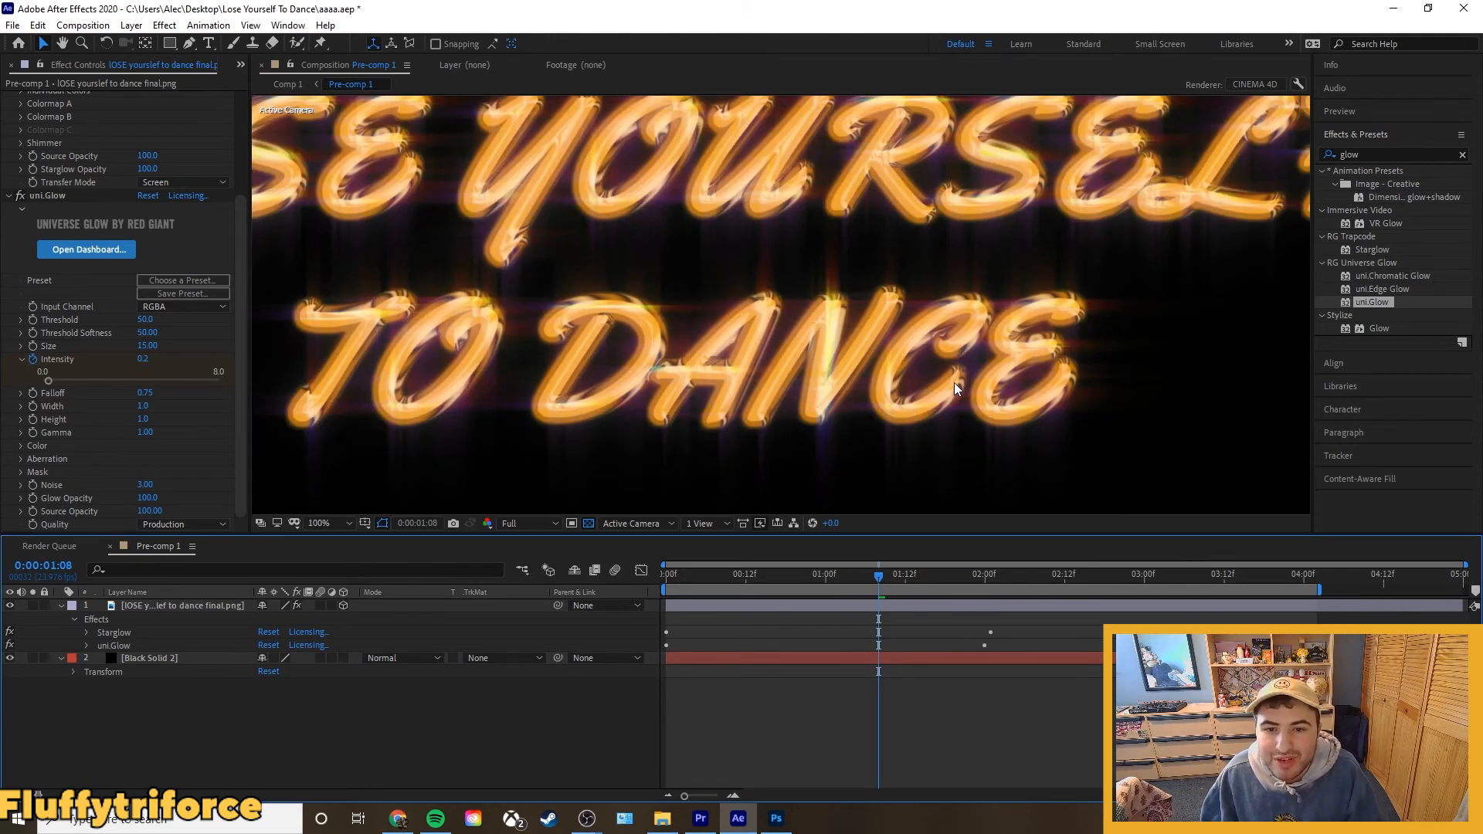
pyautogui.click(10, 632)
pyautogui.click(9, 632)
pyautogui.scroll(-6, 576, 430)
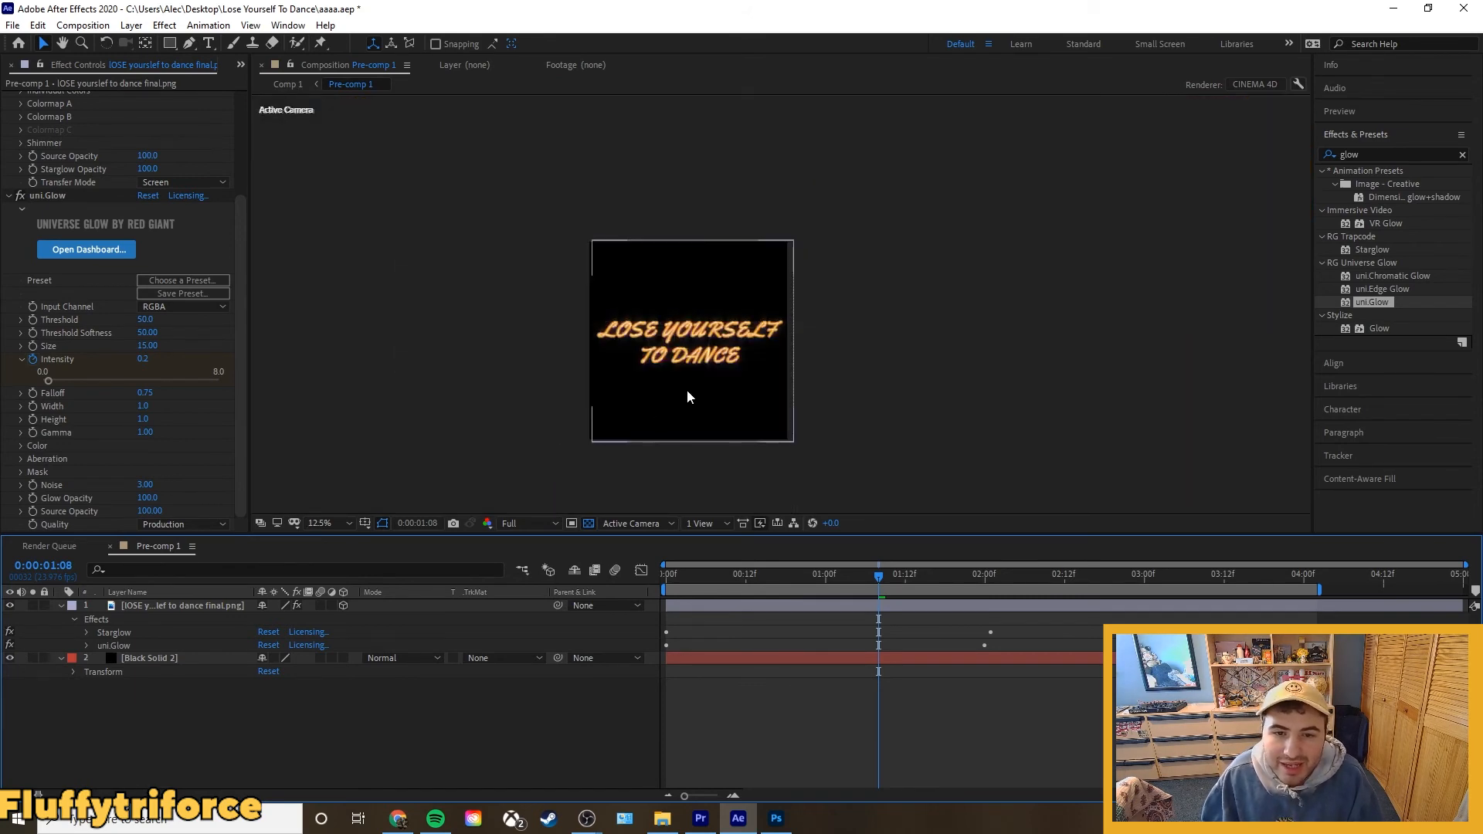
# Check the animated glow on the lettering at the keyframes around 0:00:02:01 and 0:00:04:00.
pyautogui.scroll(2, 687, 391)
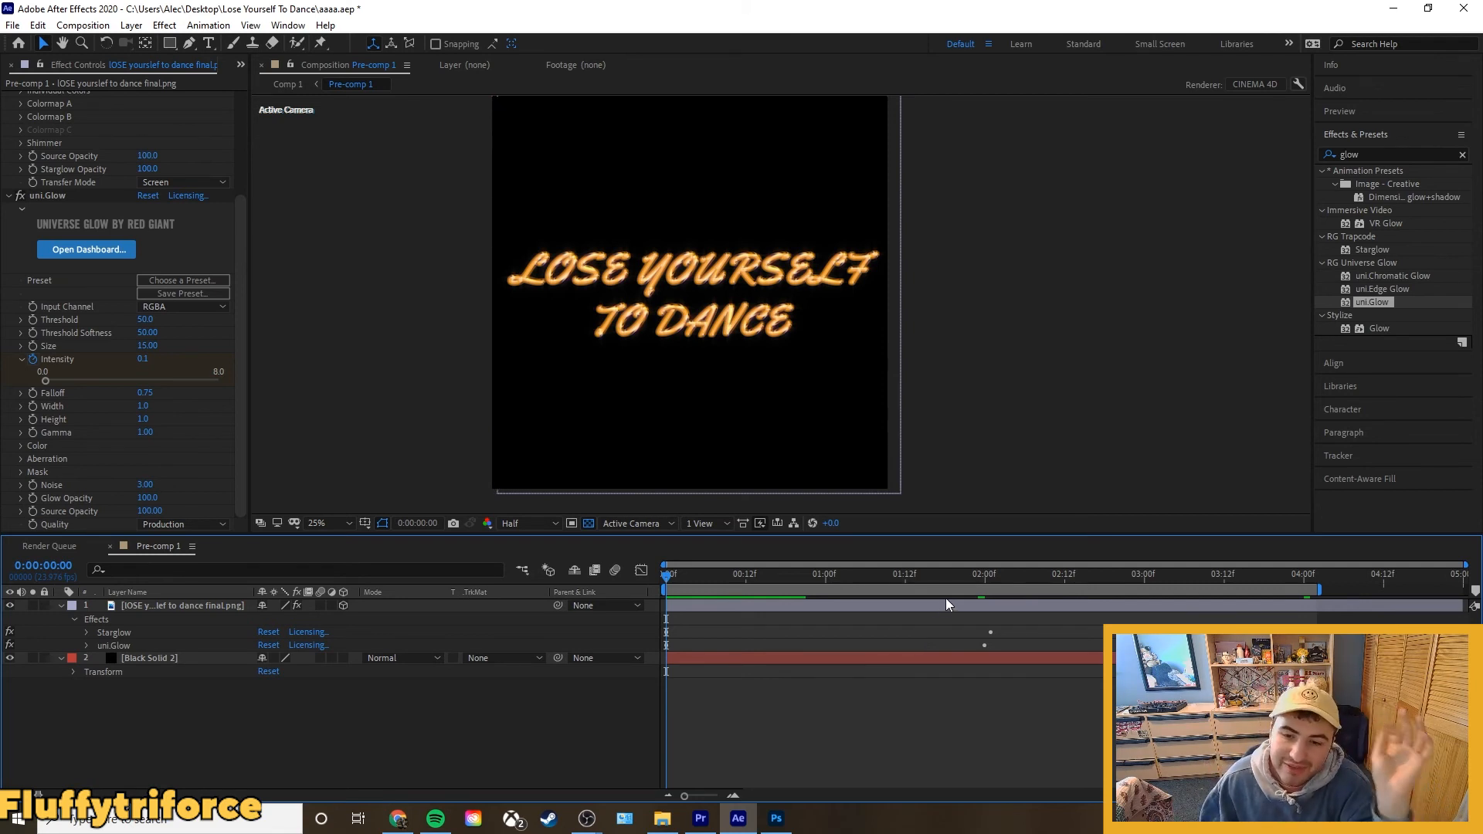
pyautogui.click(990, 577)
pyautogui.click(990, 578)
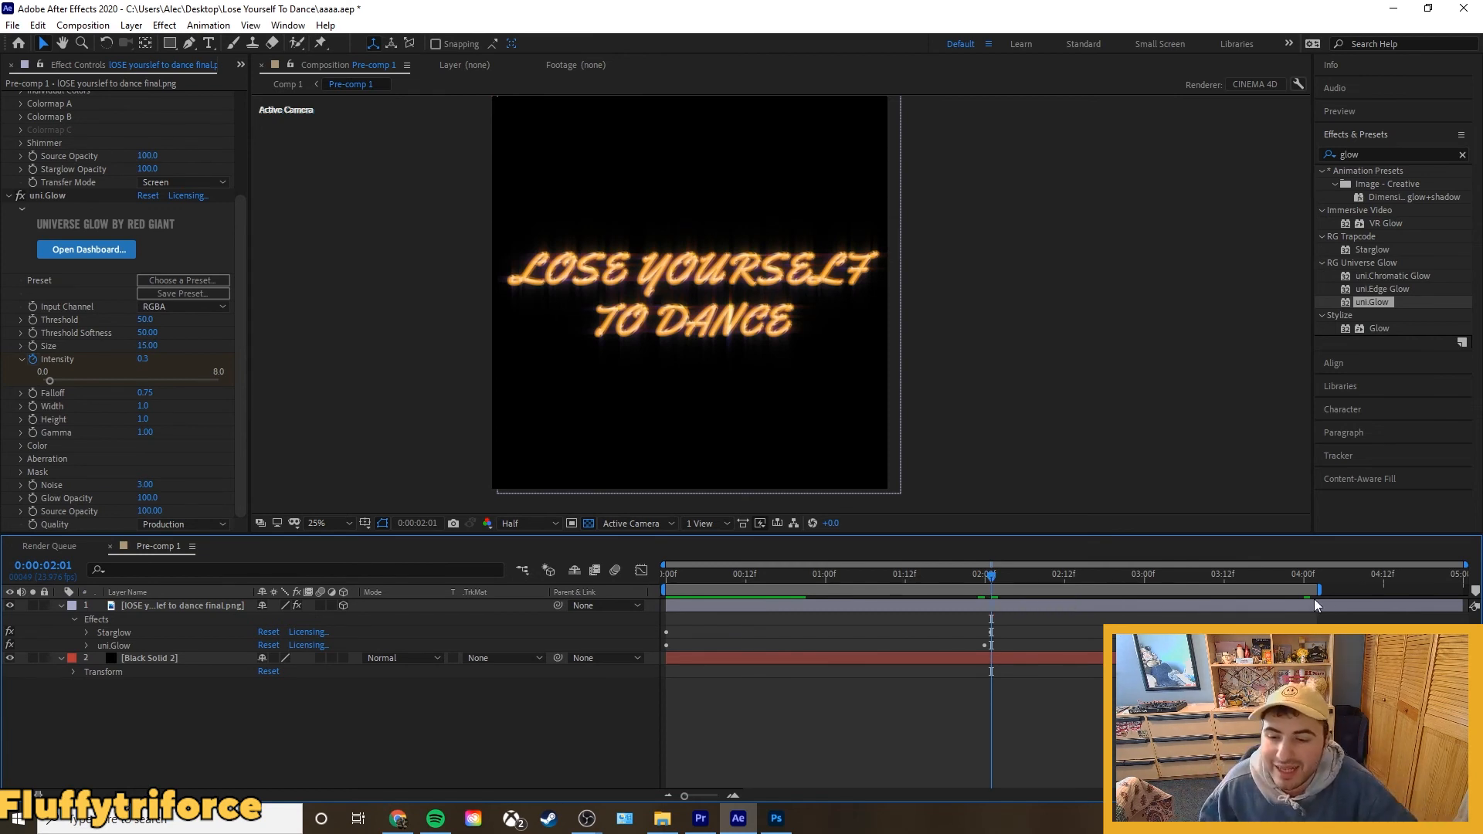
pyautogui.click(1305, 580)
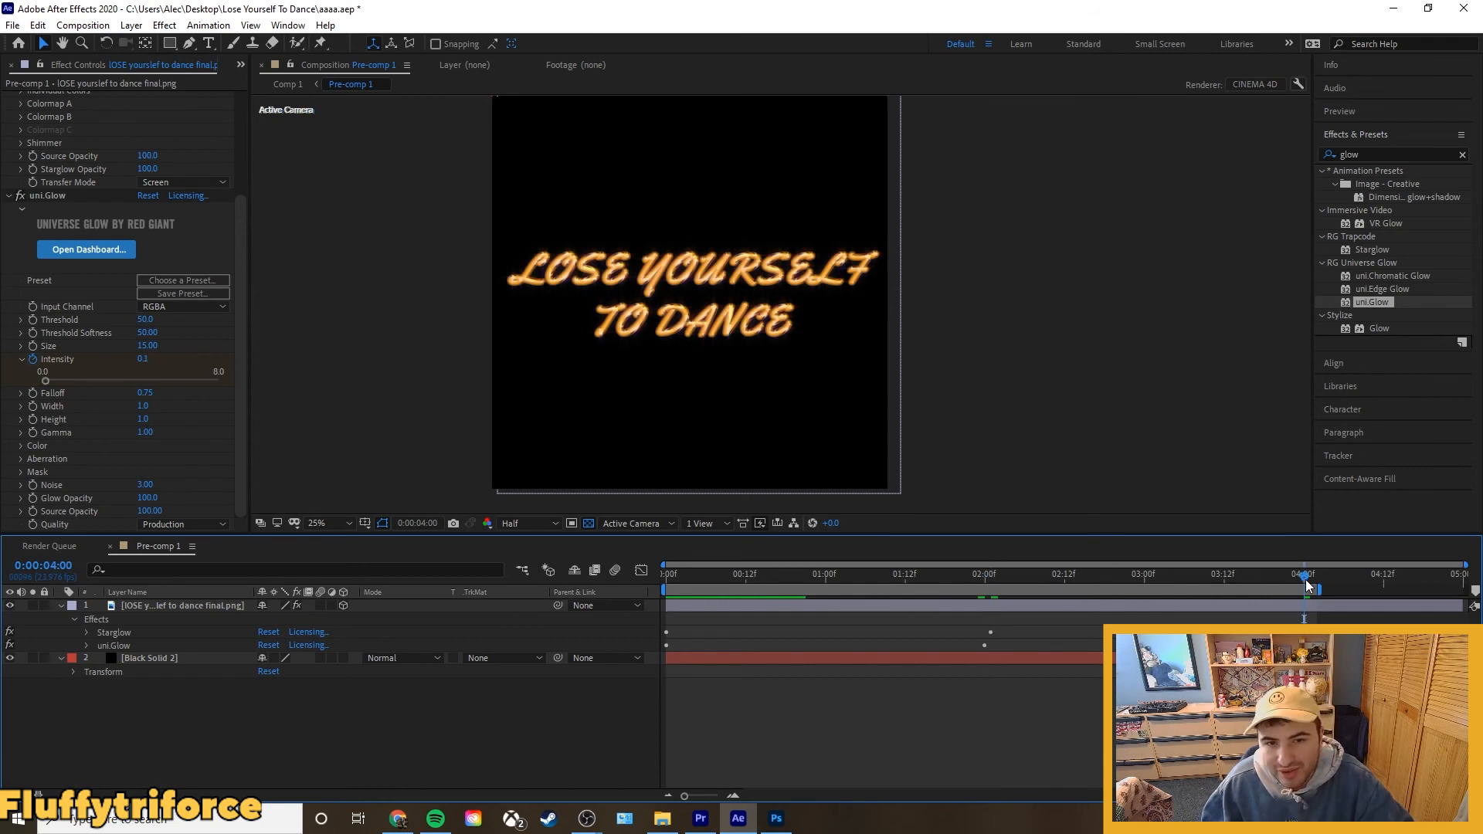